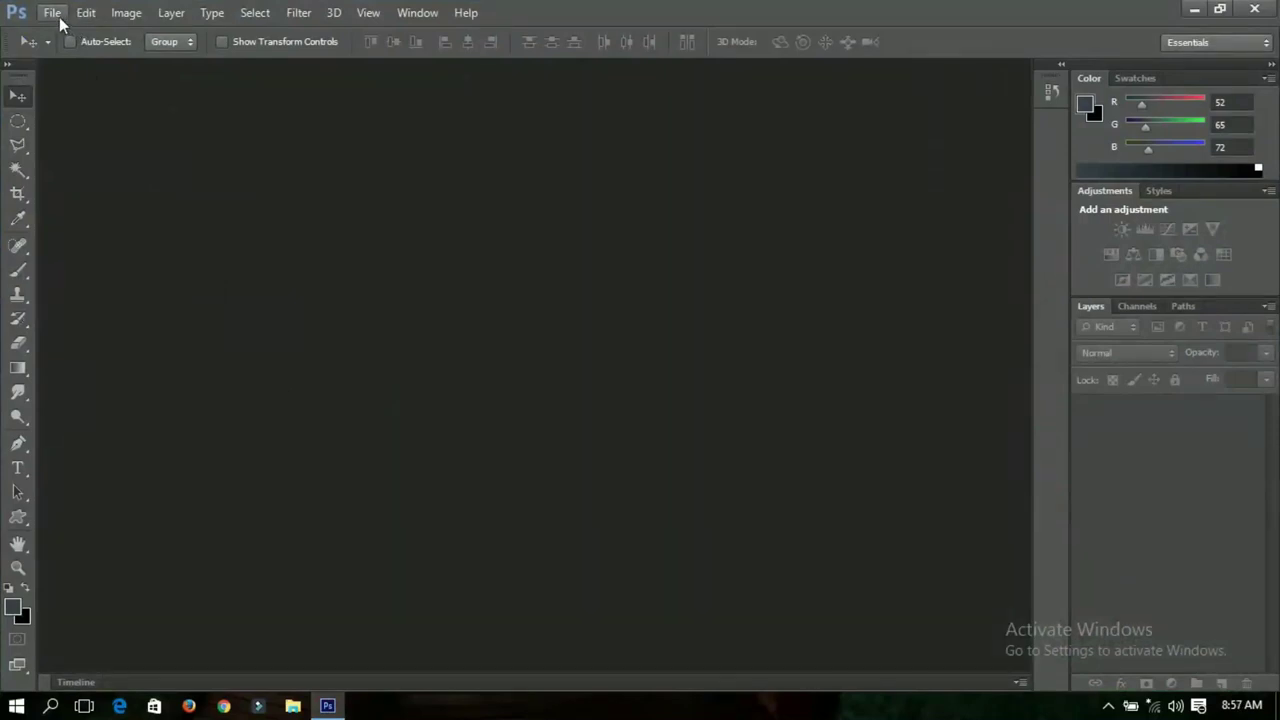
Create a new 1920 × 1080 pixel document at 300 pixels/inch in RGB Color with a white background.
left_click(57, 16)
left_click(60, 31)
left_click_drag(433, 134, 434, 152)
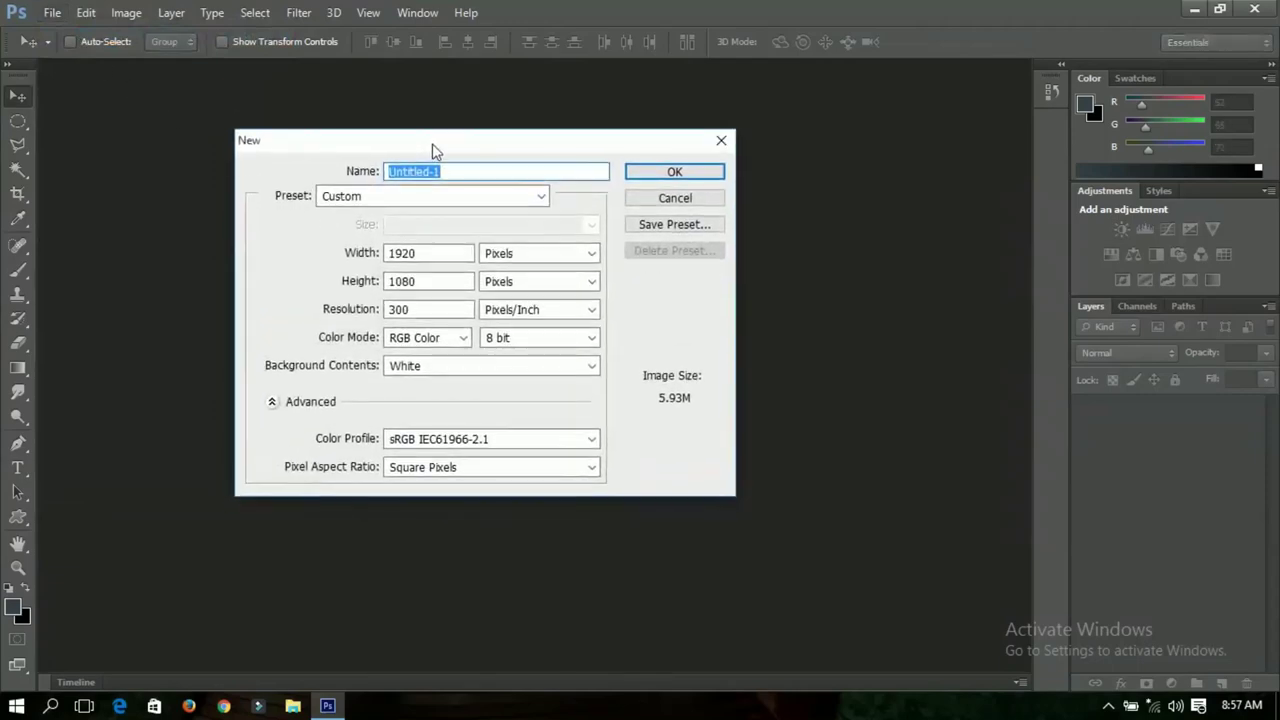
double_click(424, 256)
left_click(406, 281)
double_click(406, 281)
double_click(420, 308)
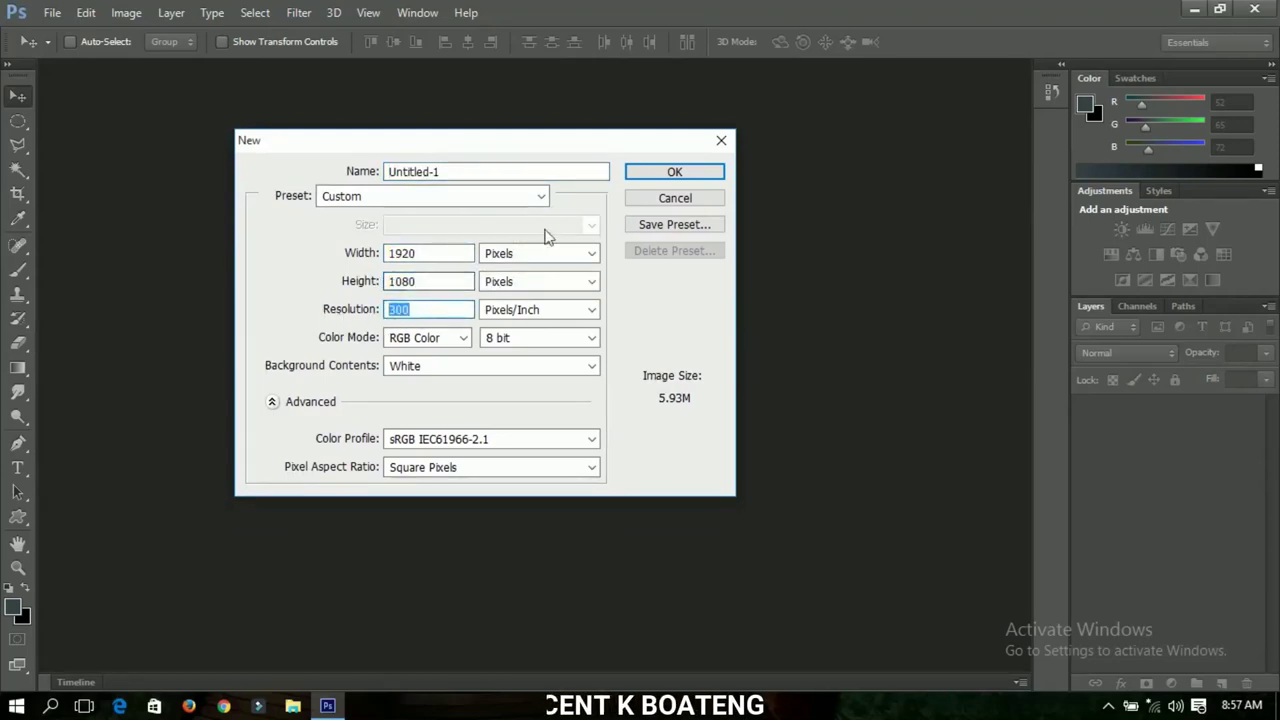
left_click(652, 174)
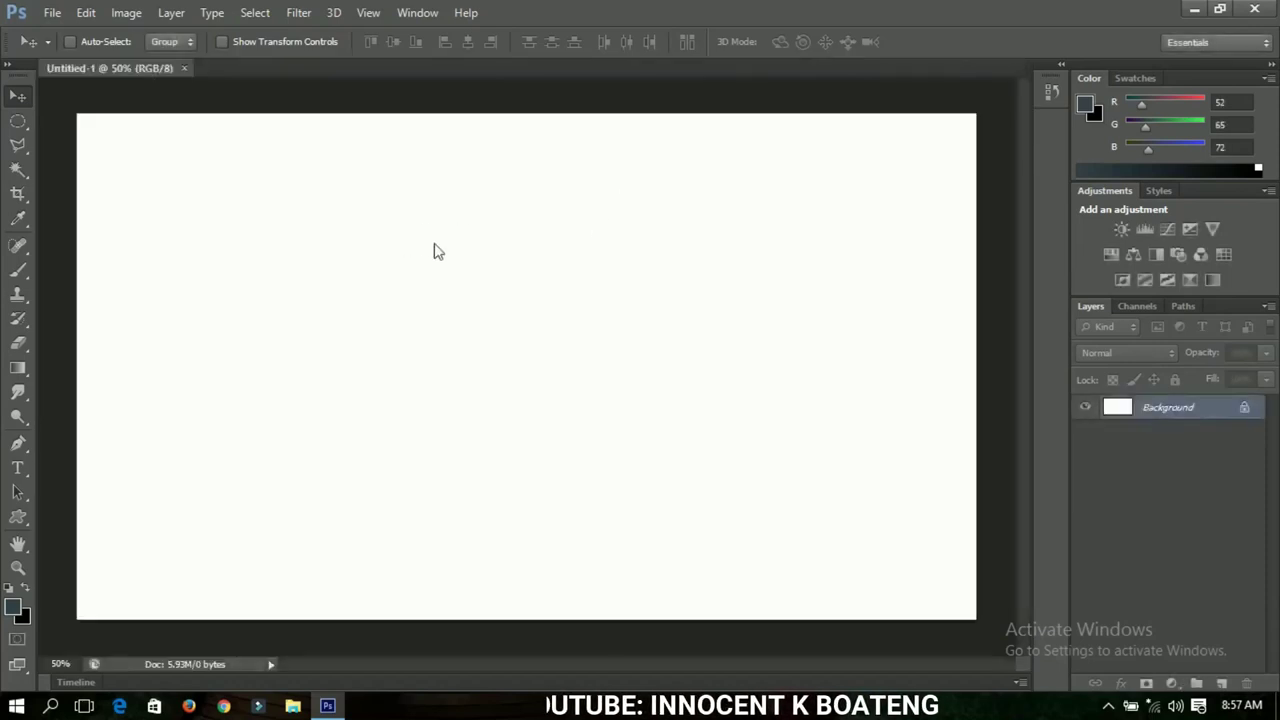
Open the ricegum image from the Desktop.
left_click(55, 14)
left_click(78, 56)
left_click(600, 212)
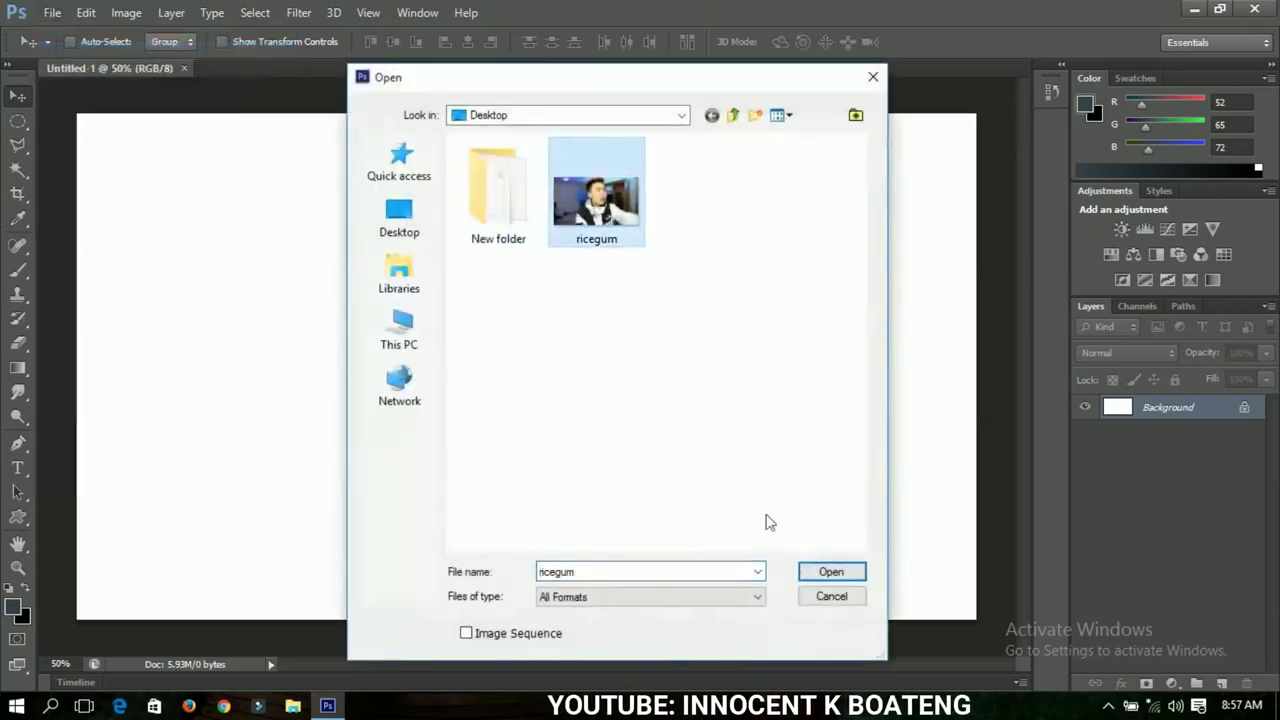
left_click(828, 574)
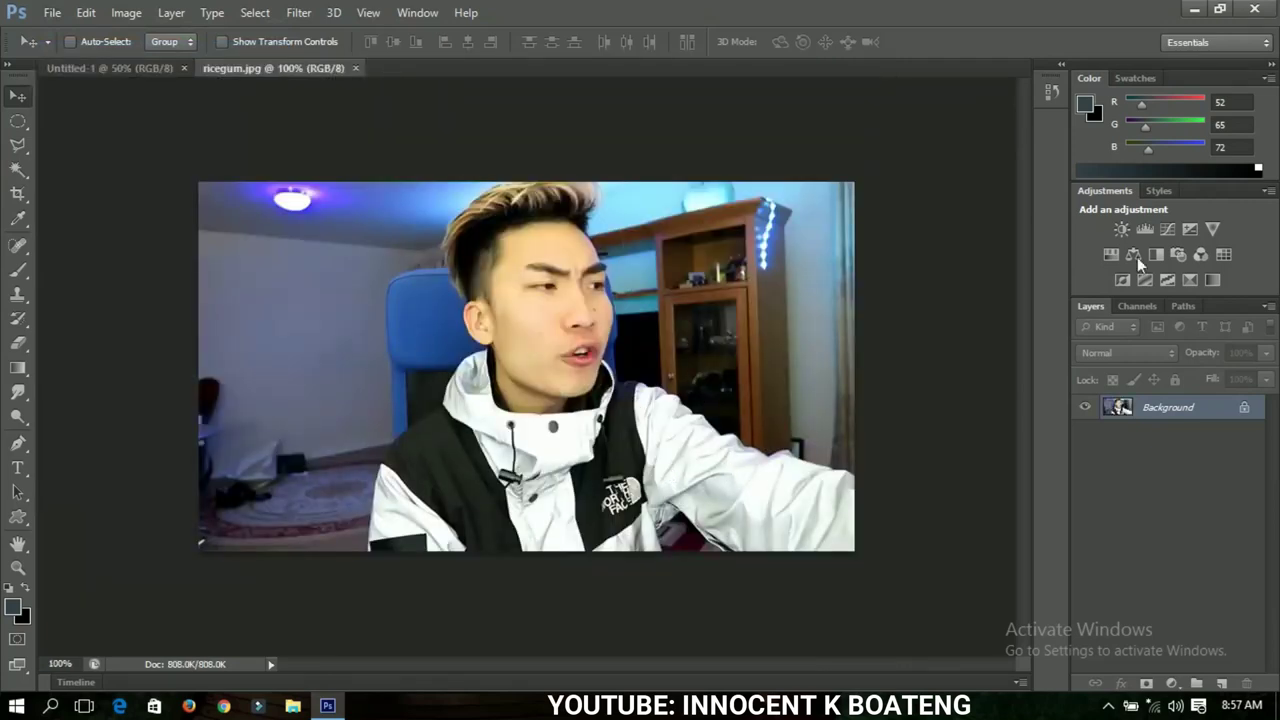
Convert the photo's locked background into a regular layer and move it into the Untitled-1 document.
double_click(1153, 414)
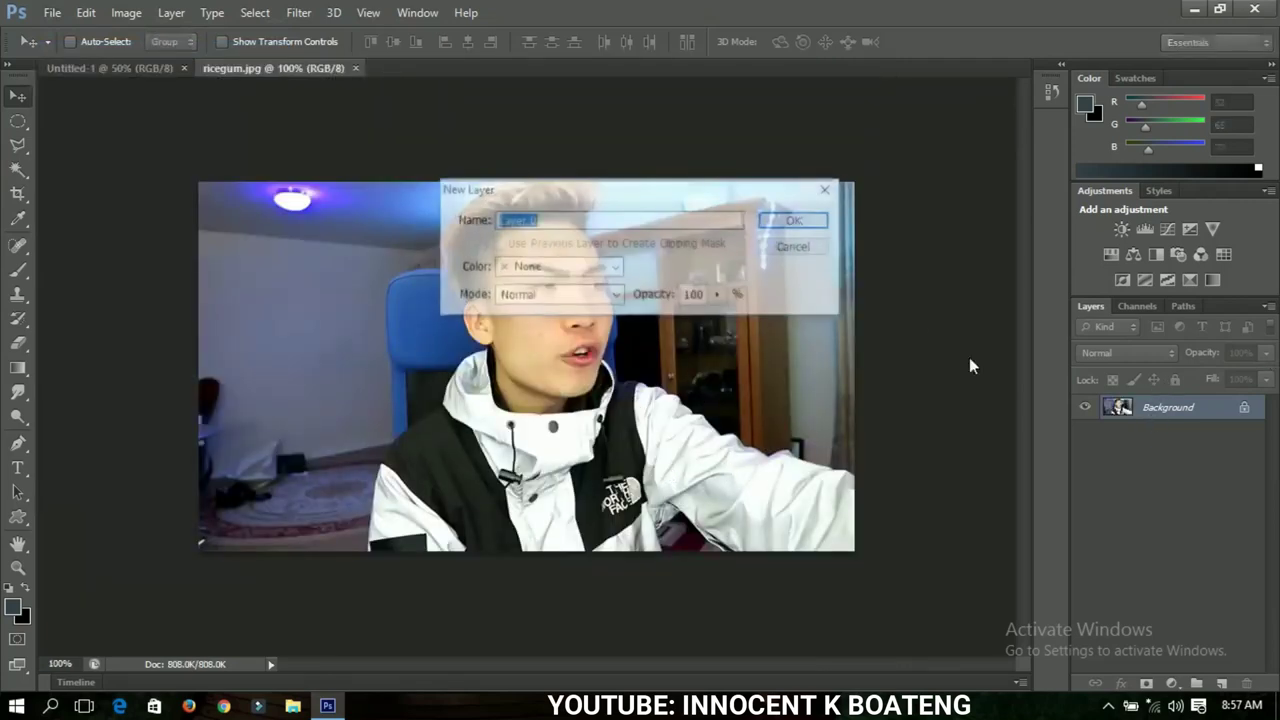
left_click(796, 221)
left_click_drag(595, 180, 366, 40)
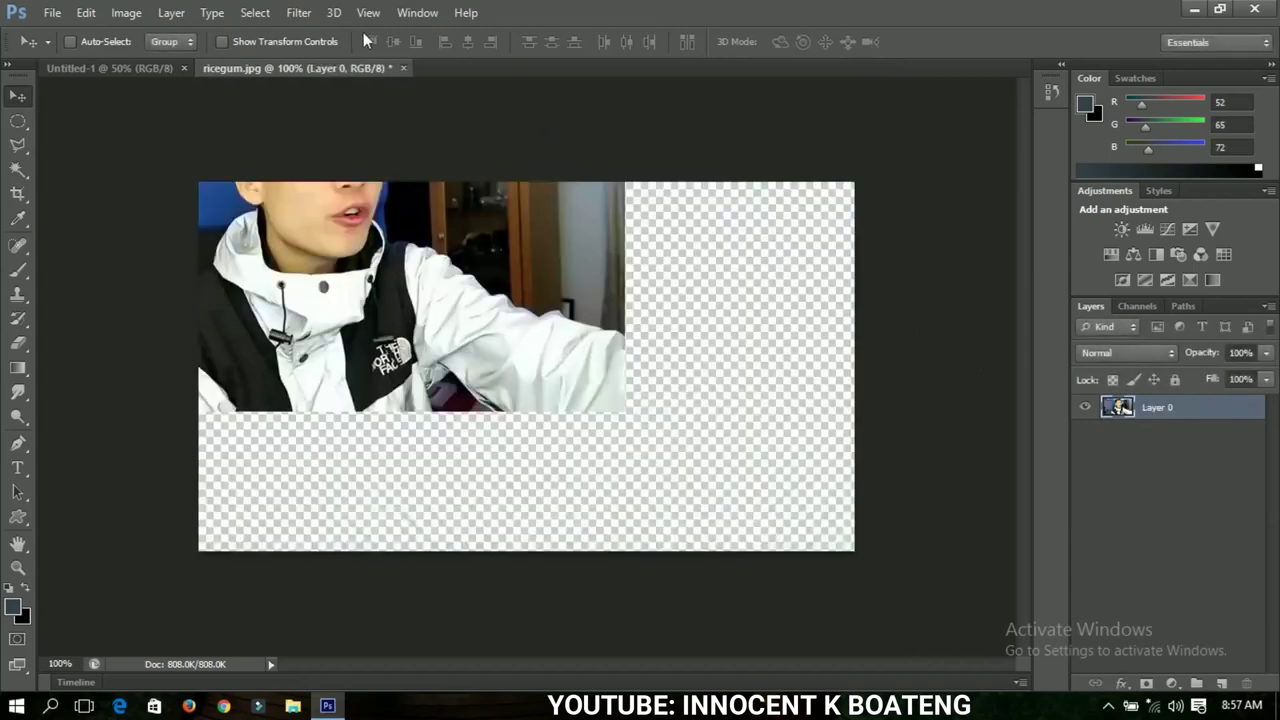
left_click_drag(68, 61, 554, 357)
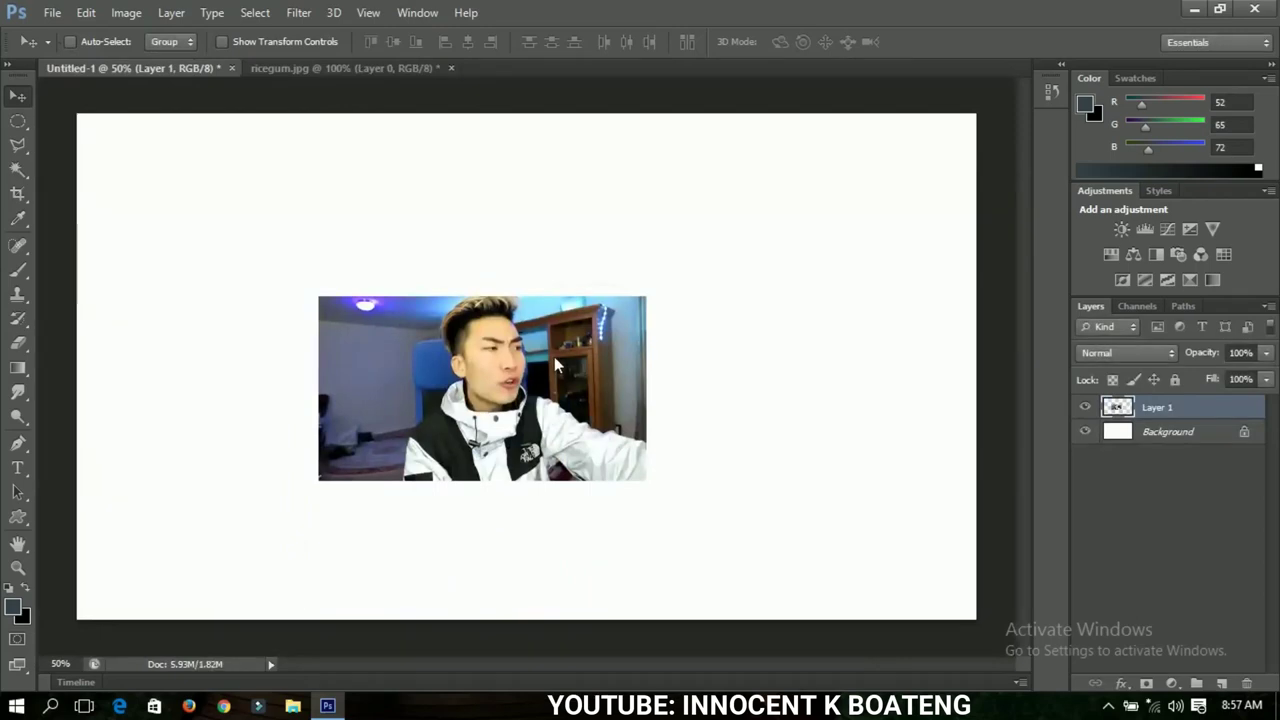
Scale the photo layer proportionally to about 281% and position it so it fills the whole canvas.
key("ctrl+t")
left_click_drag(648, 483, 941, 652)
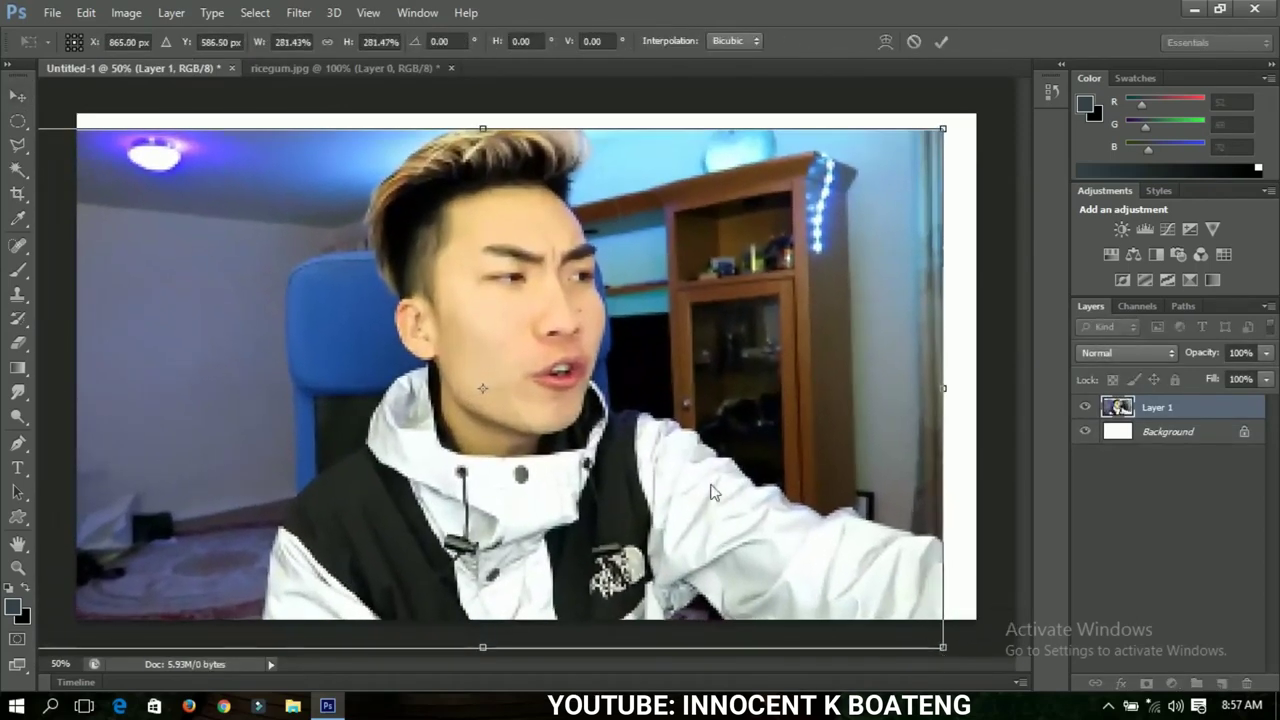
key("Return")
left_click_drag(632, 480, 663, 459)
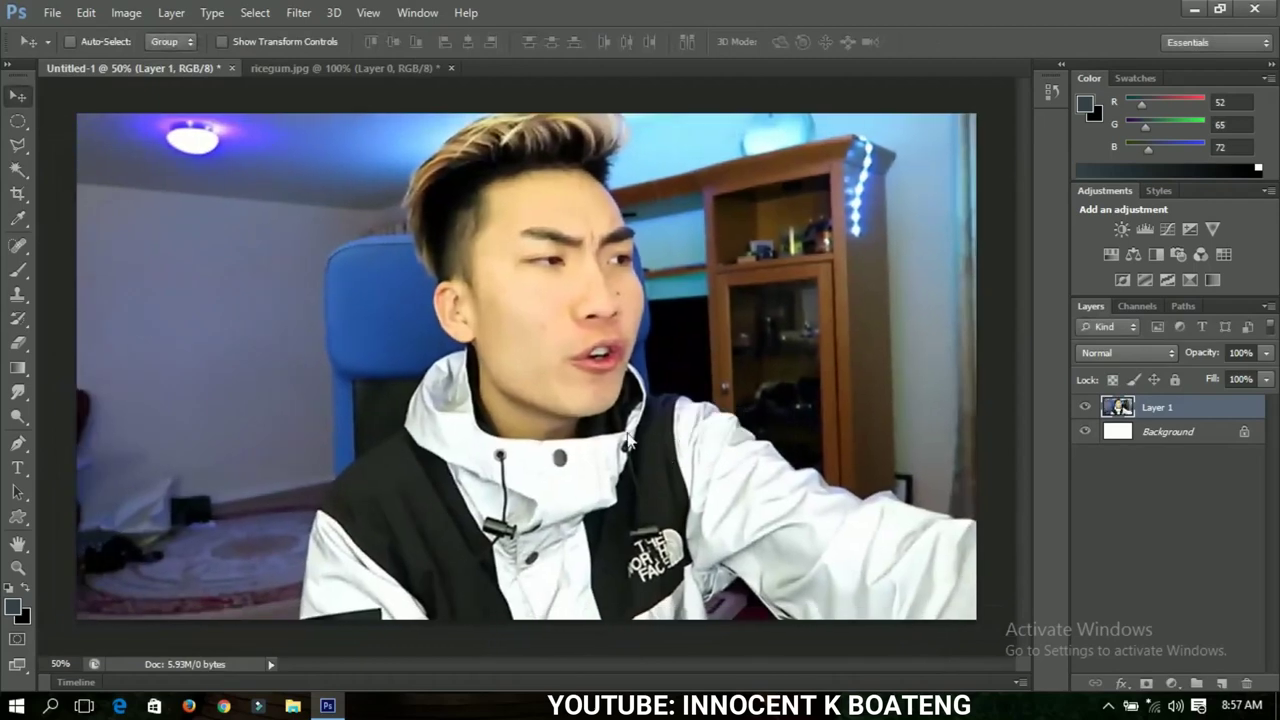
key("ctrl+minus")
key("ctrl+plus")
Start a Polygonal Lasso outline at the sleeve on the photo's bottom edge and trace up the shoulder to the jacket collar.
left_click(20, 147)
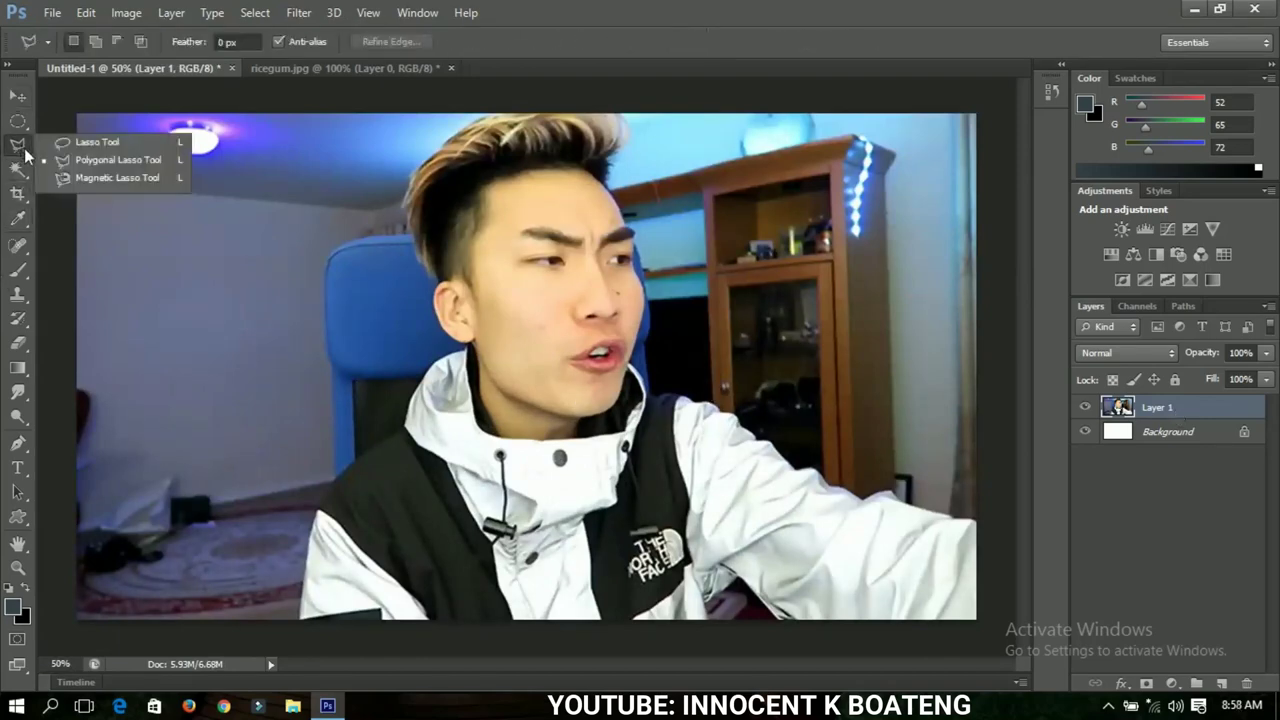
left_click(115, 165)
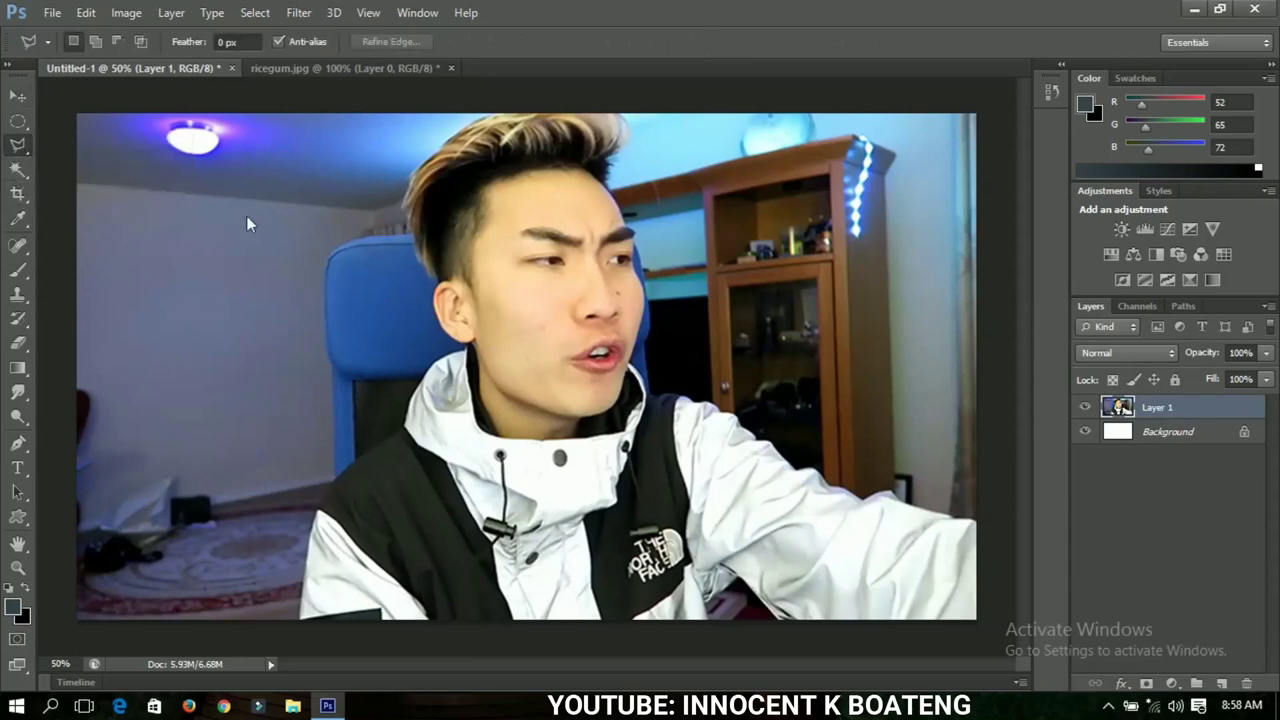
scroll(309, 608, "up", 2)
left_click_drag(309, 612, 280, 372)
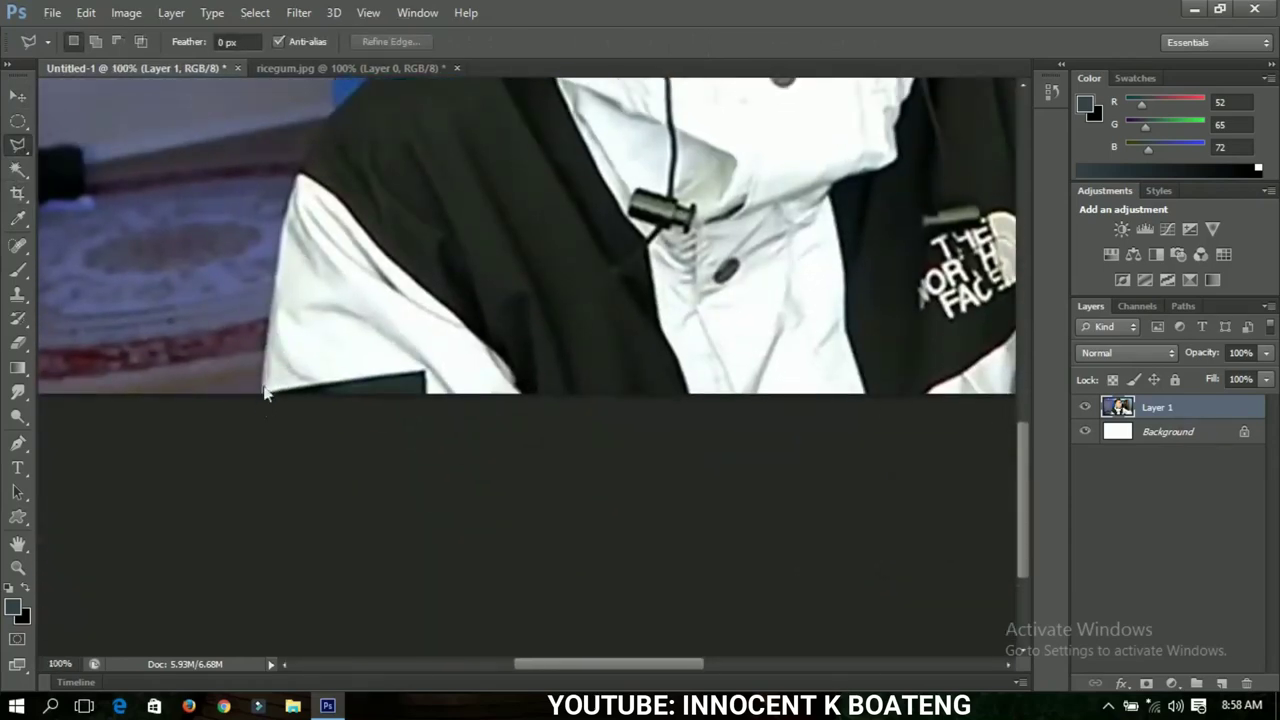
left_click(264, 335)
left_click(285, 206)
left_click(298, 173)
scroll(330, 180, "up", 6)
left_click(345, 400)
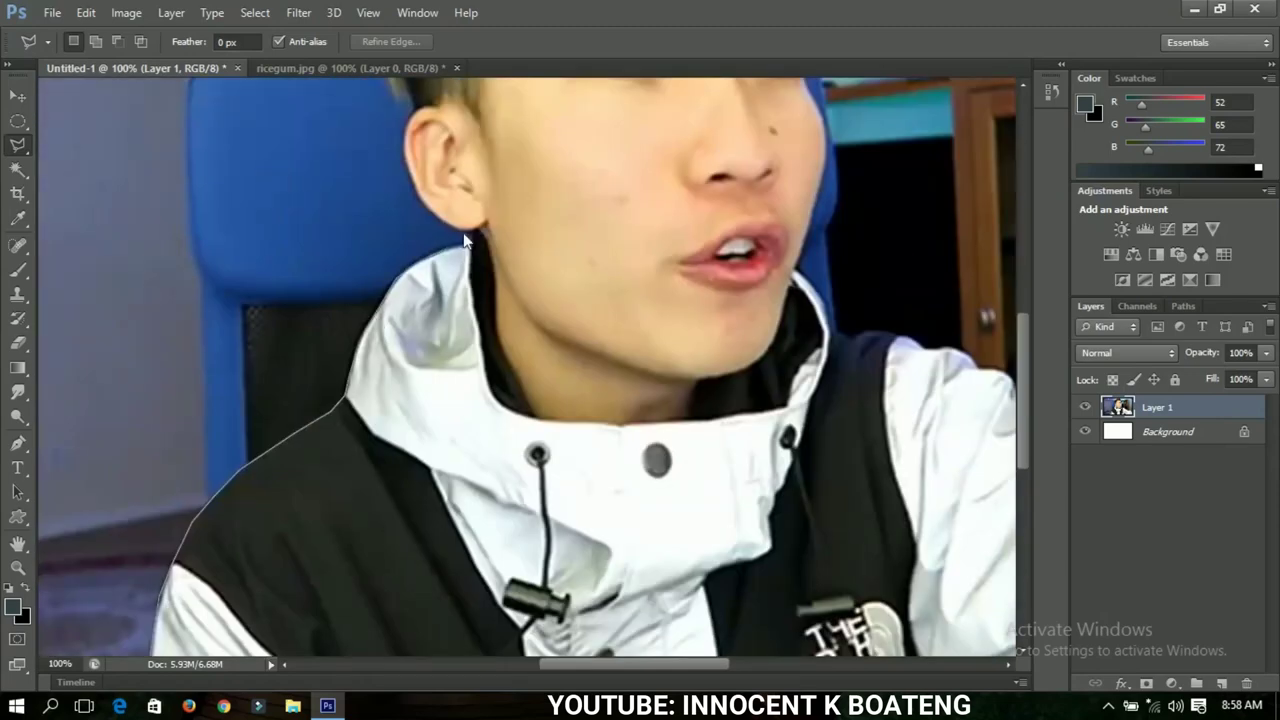
Continue the lasso outline around the ear and hair, passing just above the canvas edge, and down to the forehead.
scroll(412, 140, "up", 8)
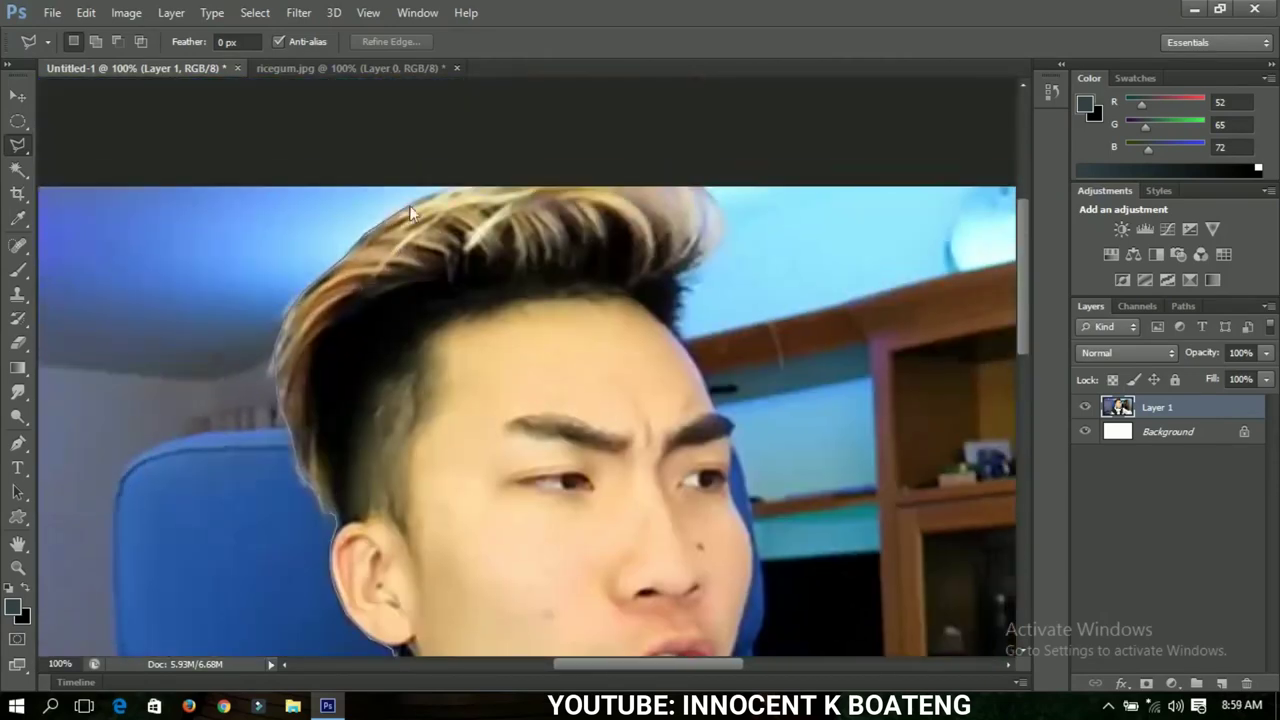
left_click(495, 173)
left_click(700, 160)
scroll(640, 300, "down", 4)
scroll(600, 250, "right", 3)
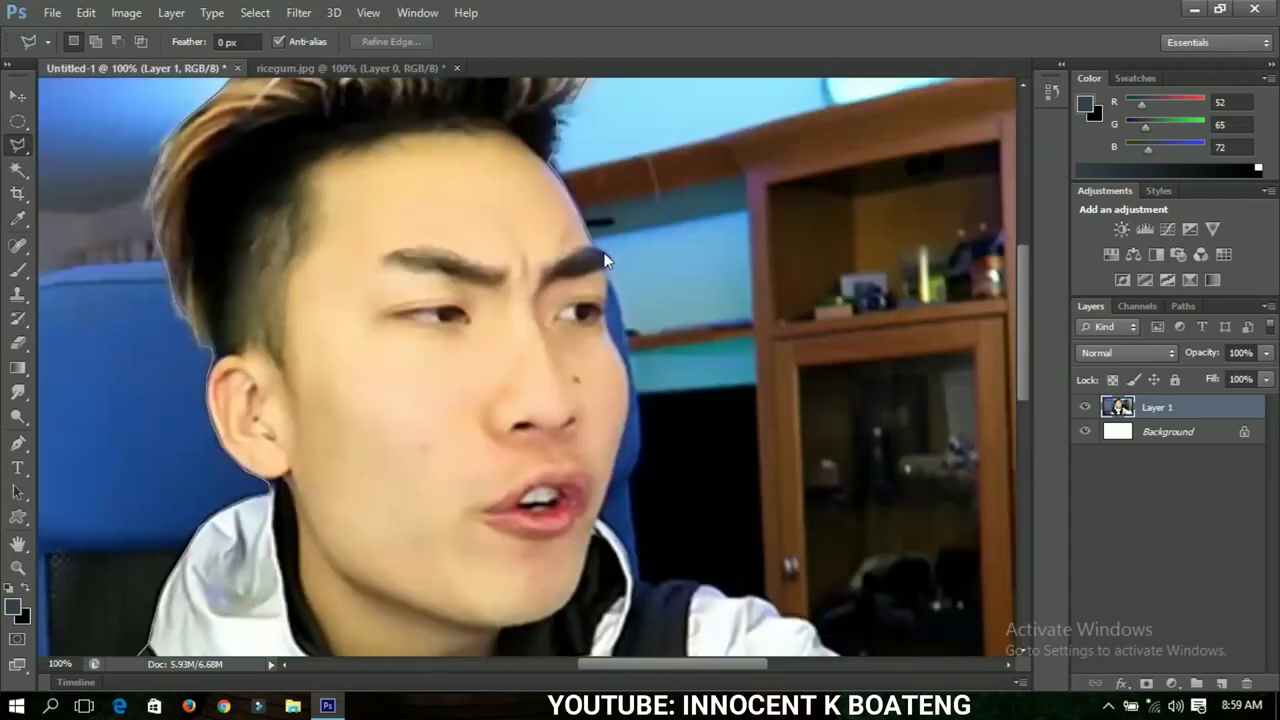
Trace the lasso outline down the face and collar and along the outstretched arm to the canvas edge.
left_click(629, 410)
left_click(758, 602)
left_click_drag(800, 630, 590, 390)
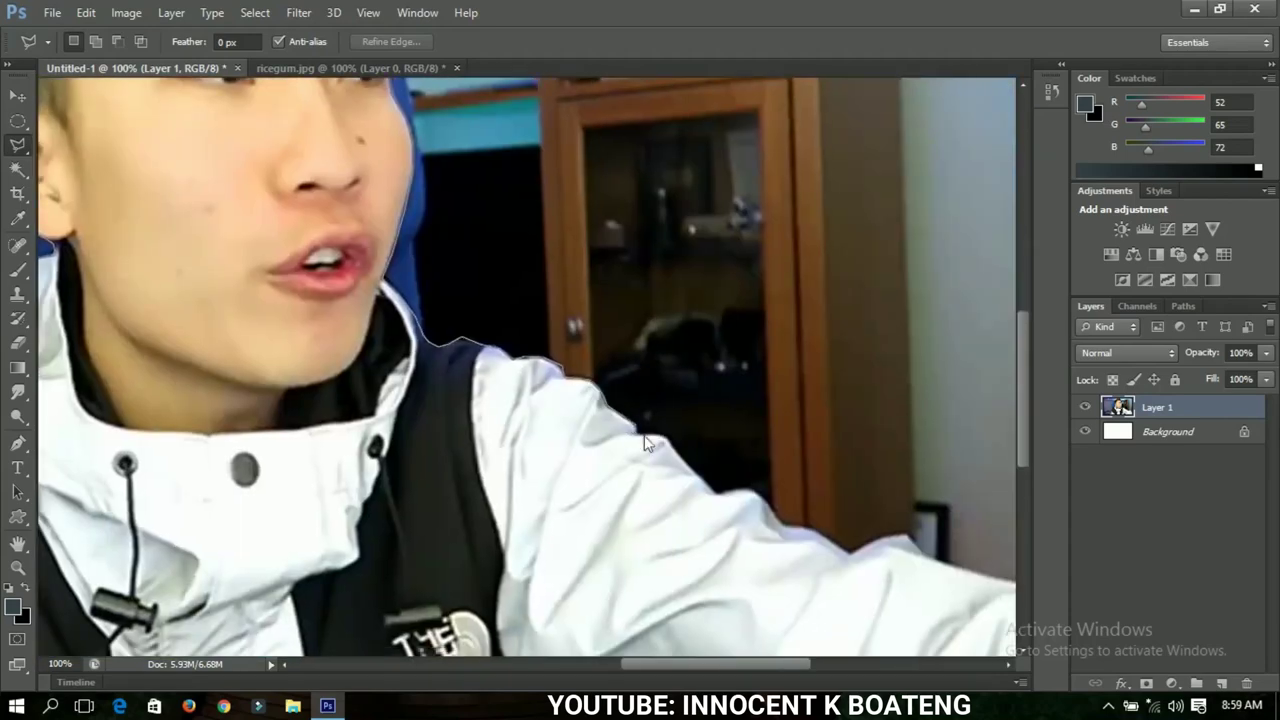
mouse_move(840, 555)
left_mouse_down()
mouse_move(572, 358)
mouse_move(589, 336)
mouse_move(784, 408)
left_mouse_up()
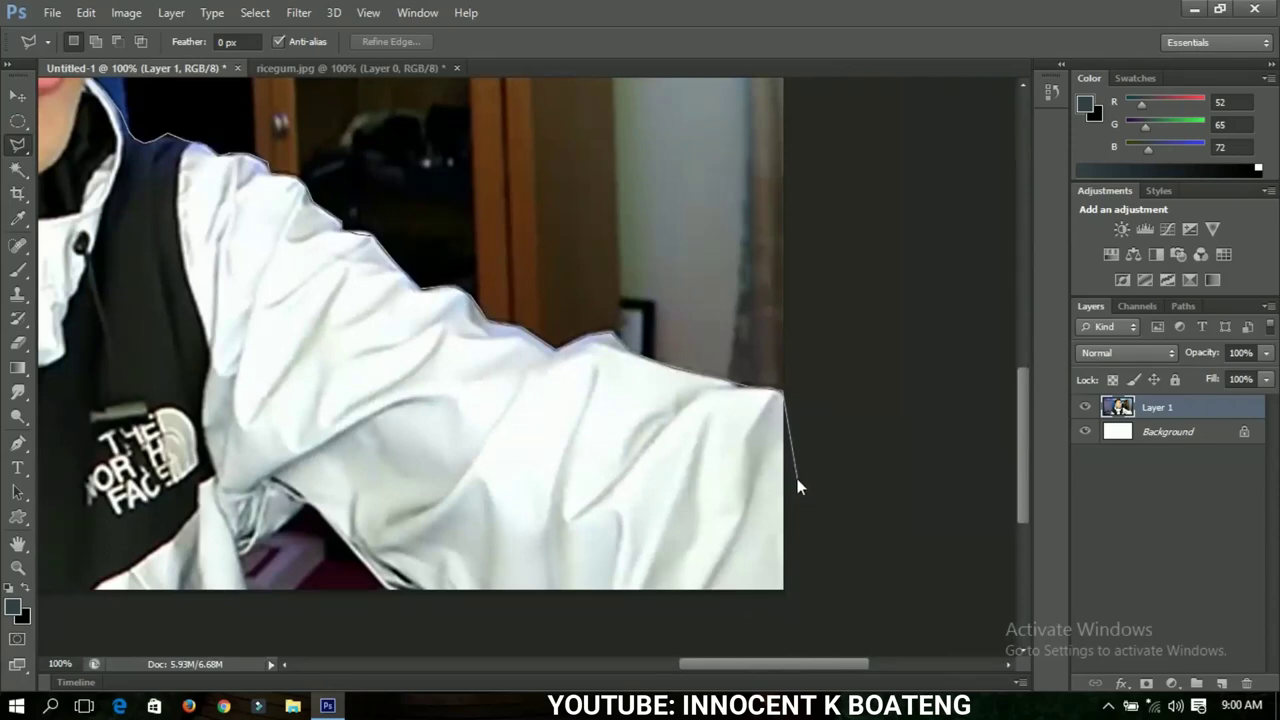
Close the lasso selection around the man by running the outline outside the canvas below him back to its starting point.
key("ctrl+minus")
key("ctrl+minus")
key("ctrl+minus")
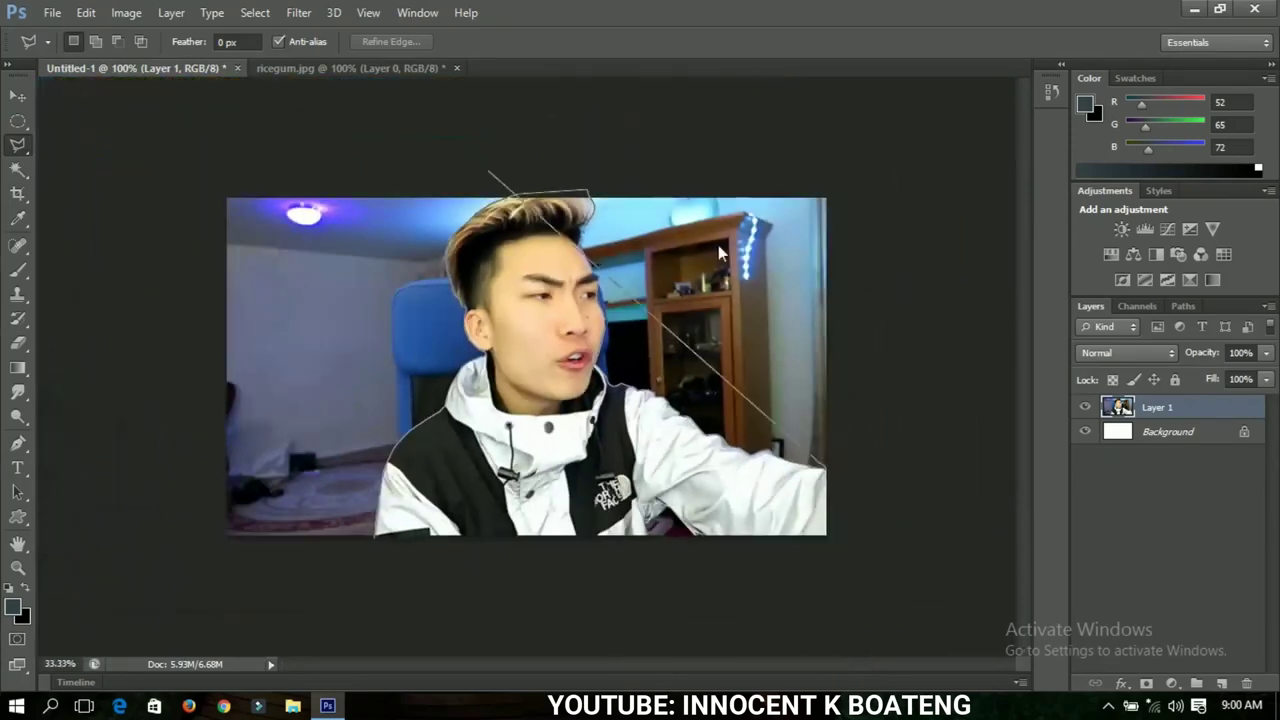
left_click(848, 552)
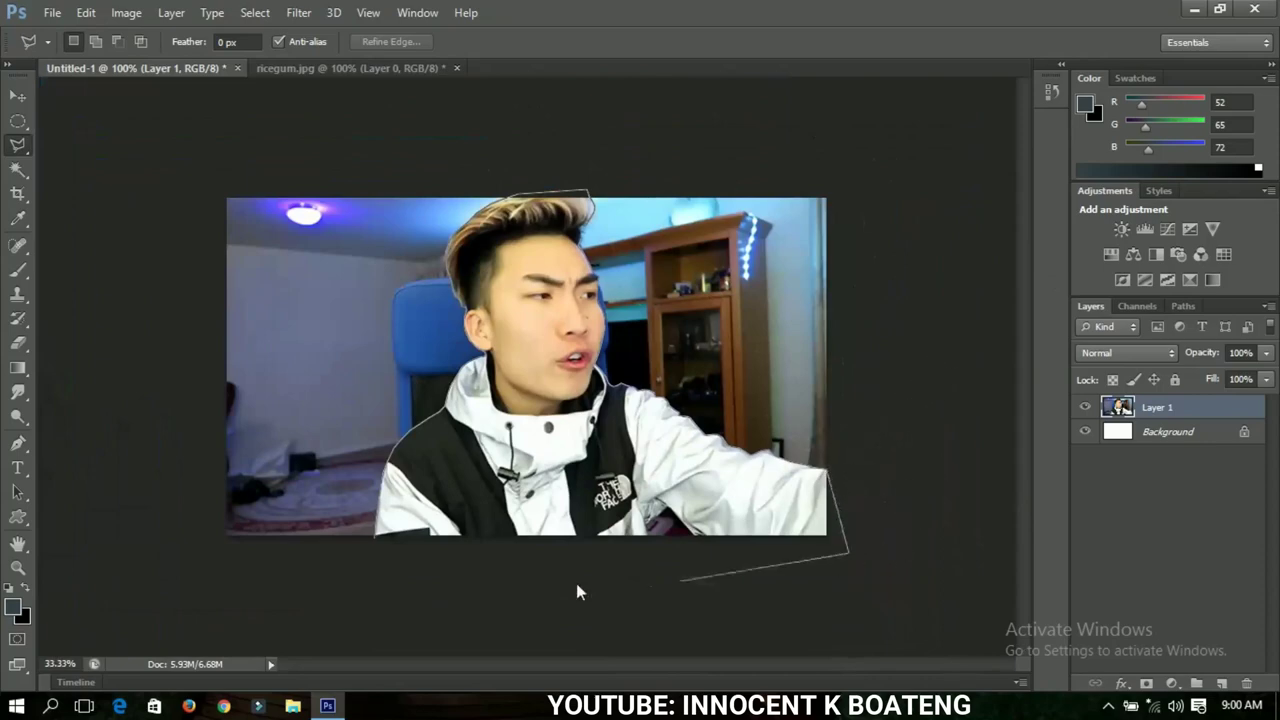
left_click(376, 540)
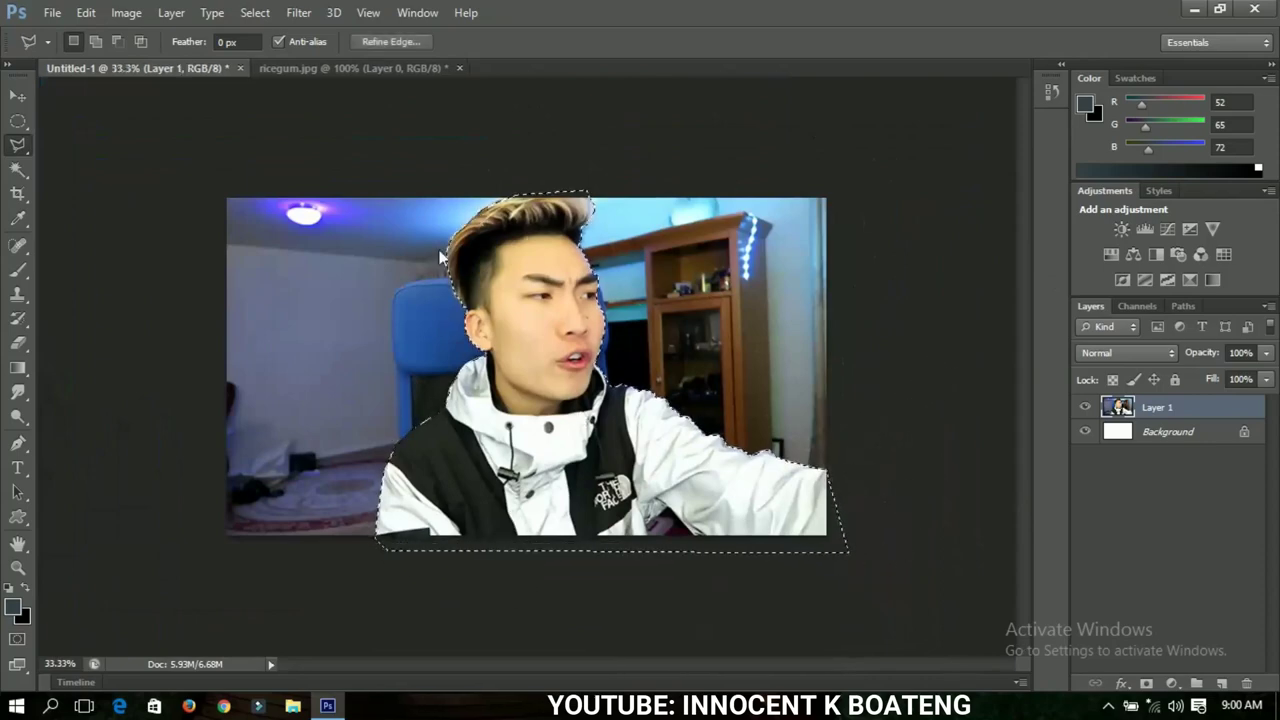
Copy the selected man to a new layer with Layer Via Copy and switch to the Move tool.
right_click(555, 313)
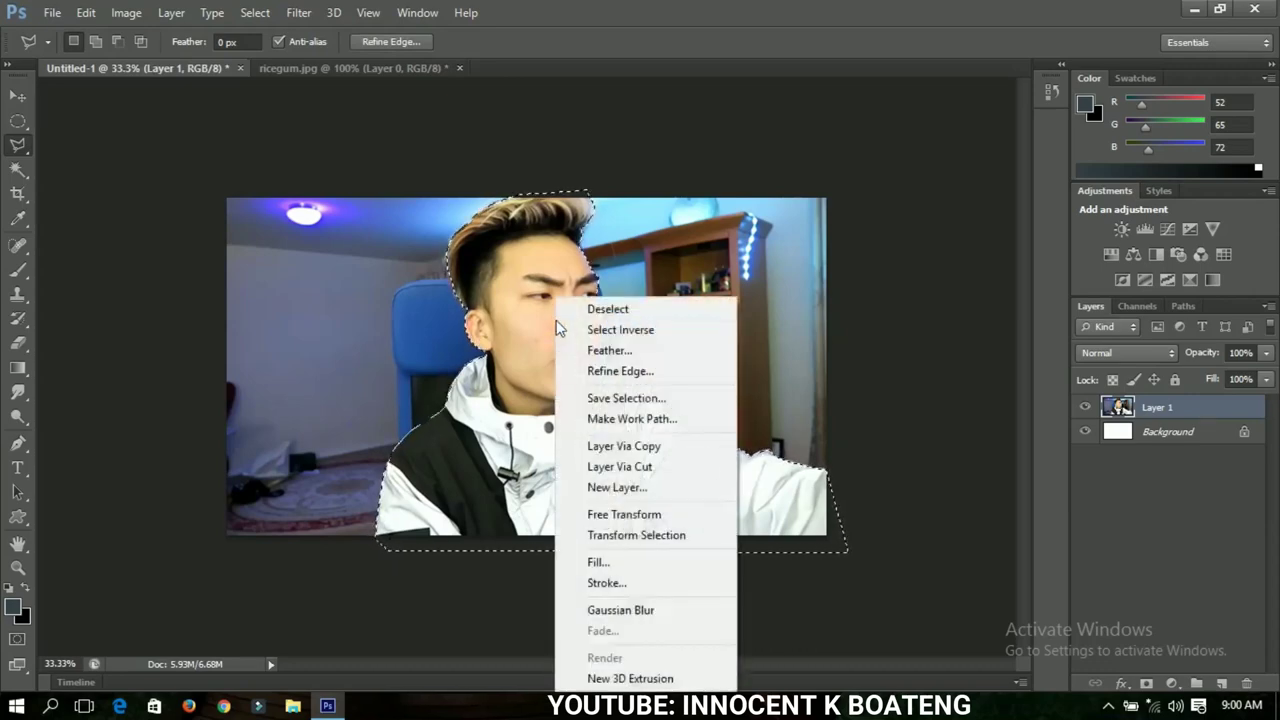
left_click(606, 448)
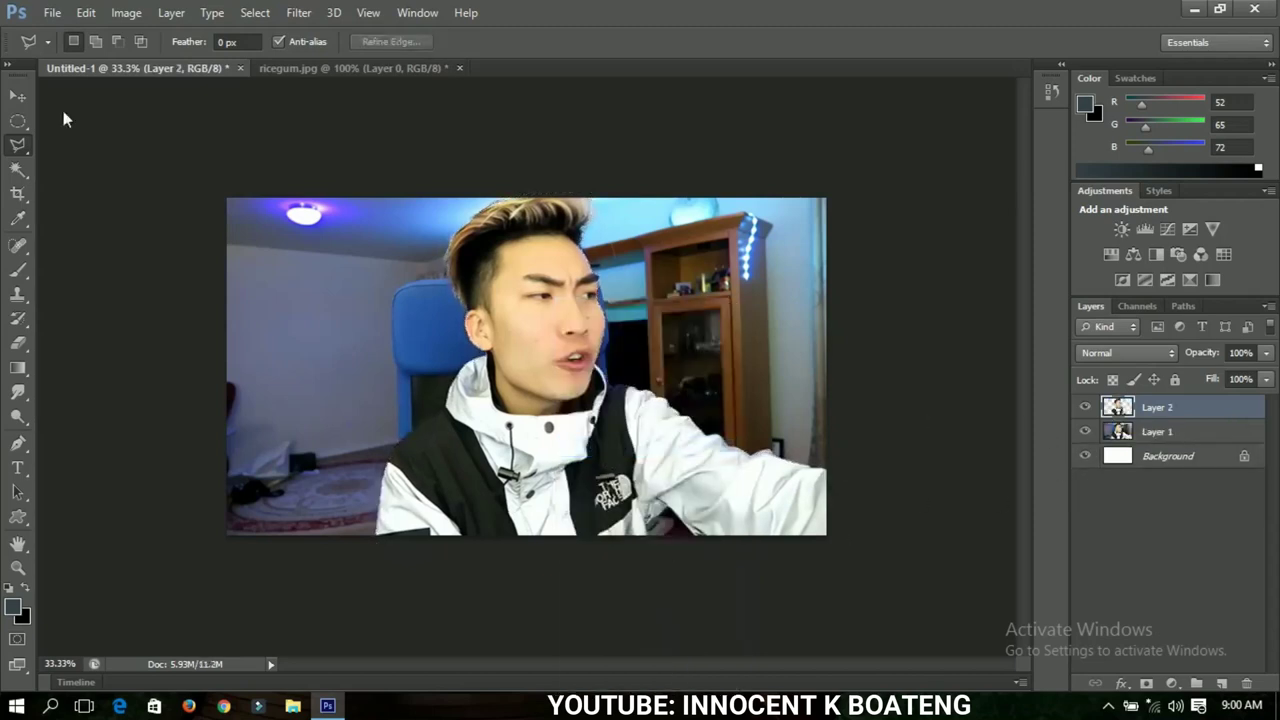
left_click(26, 97)
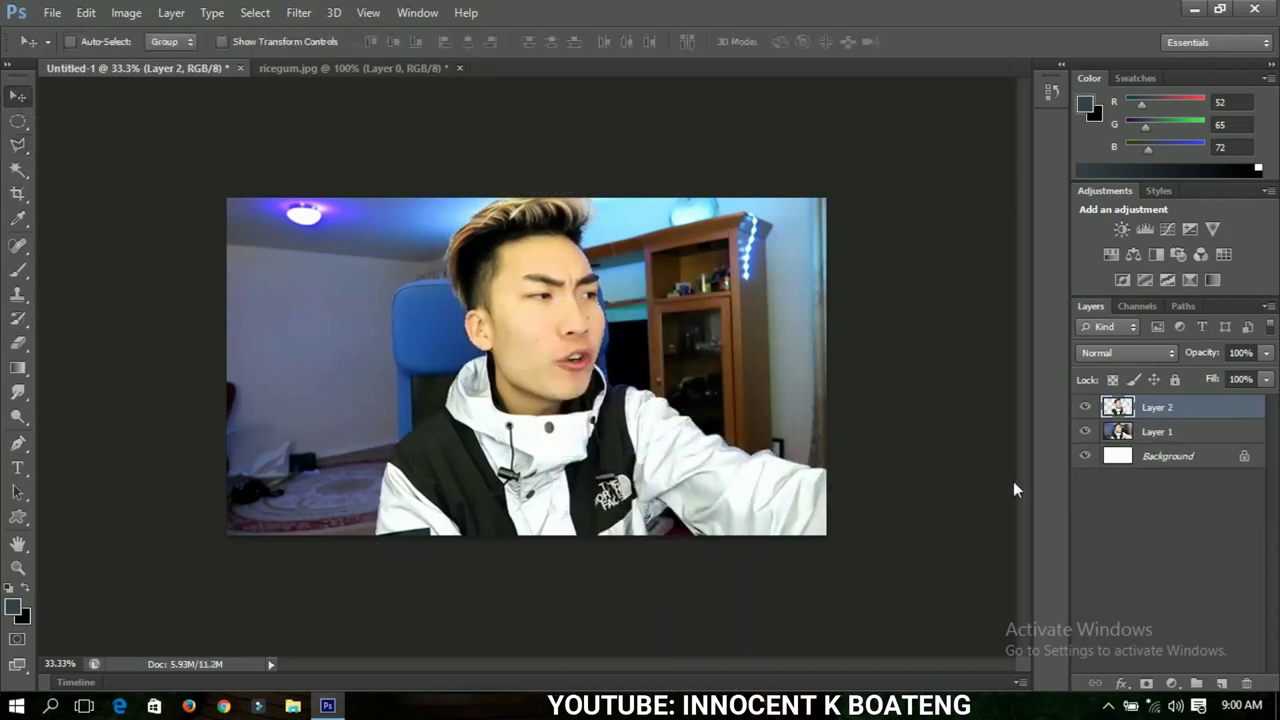
Toggle the visibility of the cutout and photo layers to check the cutout.
left_click(1086, 402)
left_click(1084, 429)
left_click(1083, 408)
Add a 10 px outside stroke in white (#ffffff) to the cutout layer and collapse its effects list.
right_click(1155, 405)
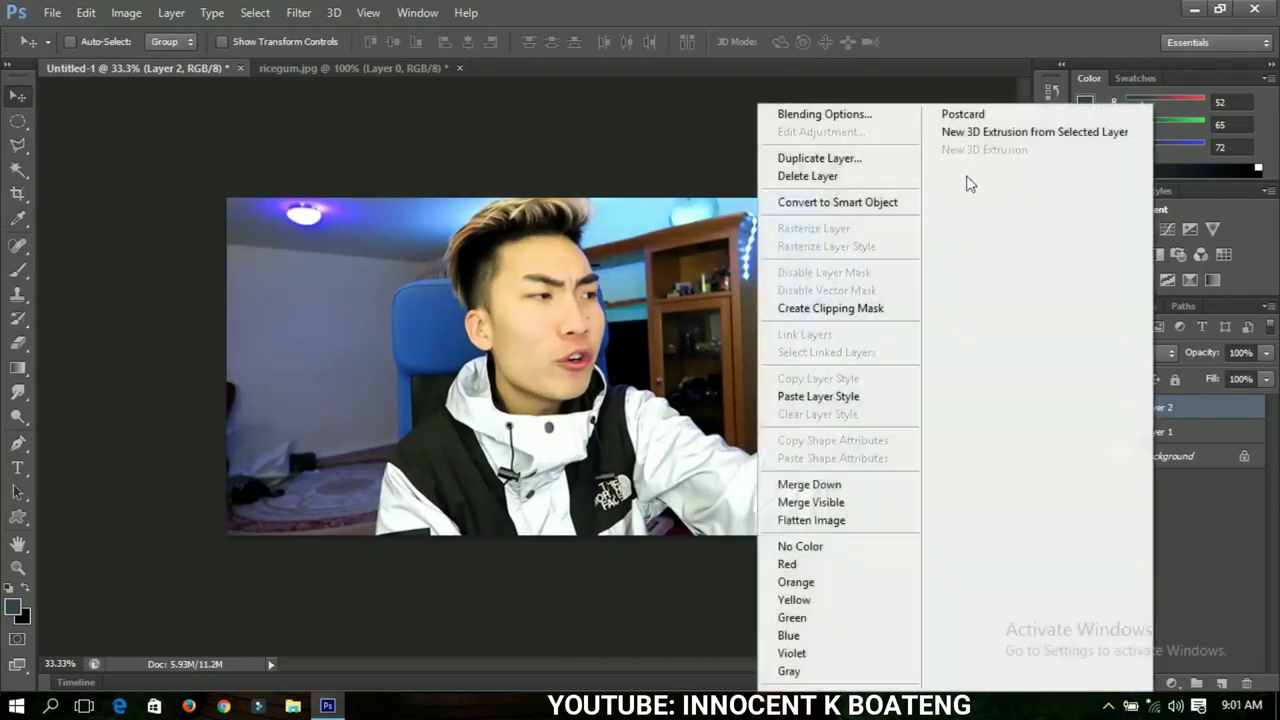
left_click(854, 117)
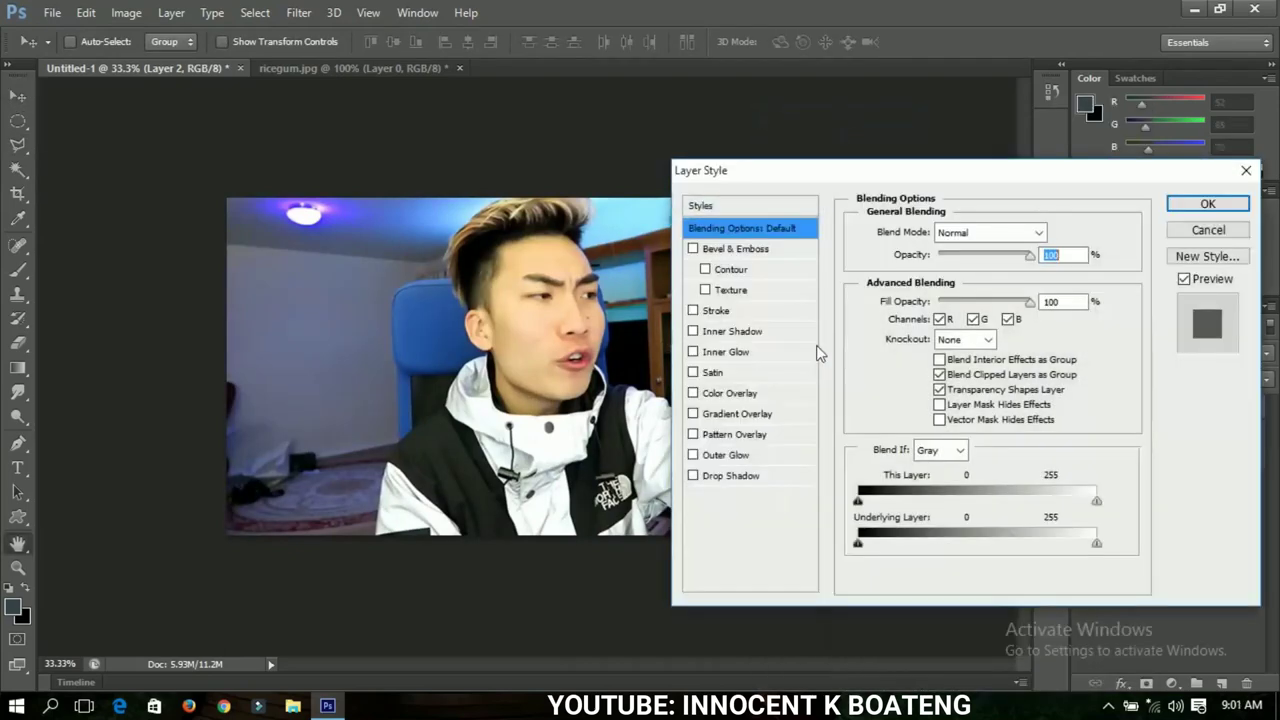
left_click(712, 310)
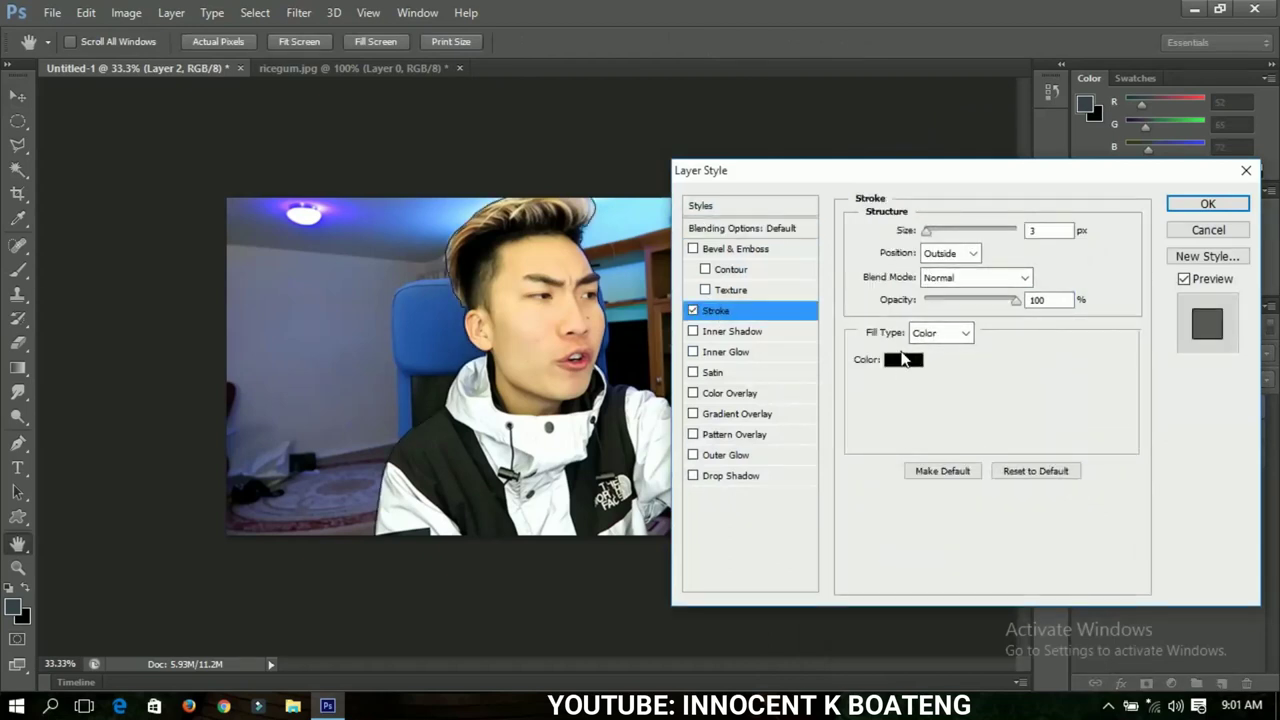
left_click(929, 234)
left_click_drag(929, 234, 933, 240)
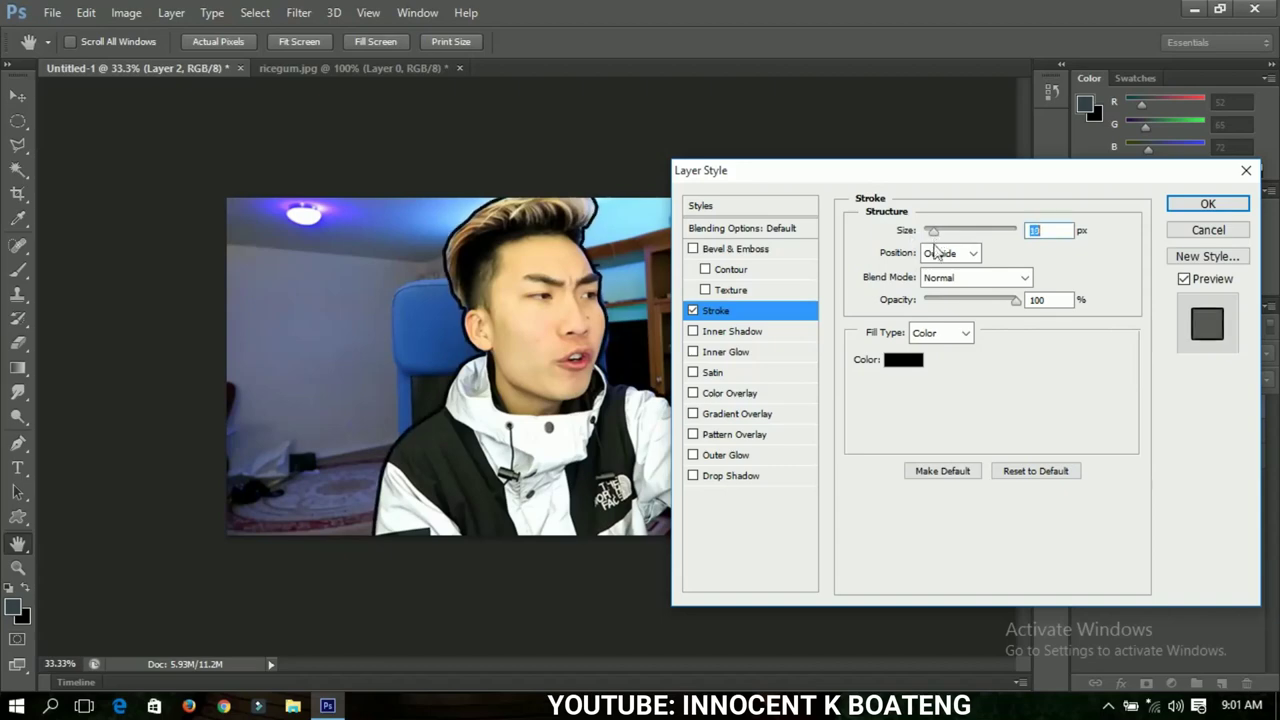
left_click(897, 360)
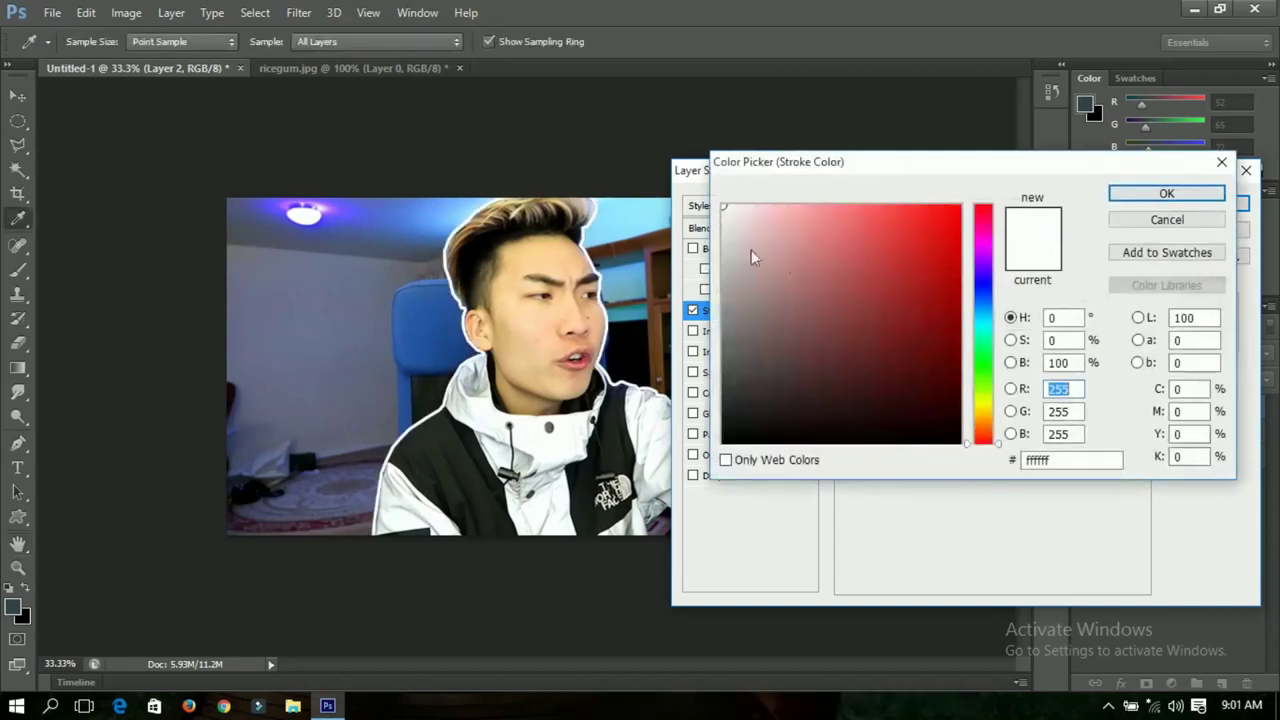
left_click(1157, 195)
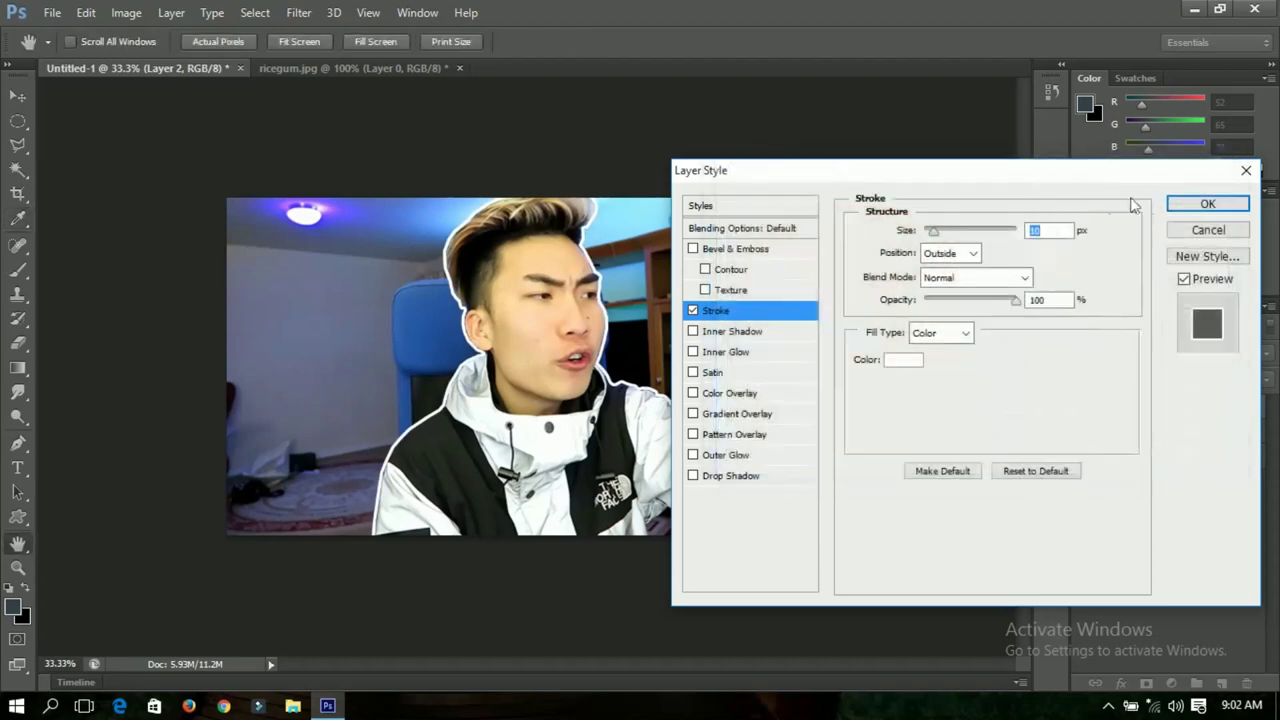
left_click(1206, 204)
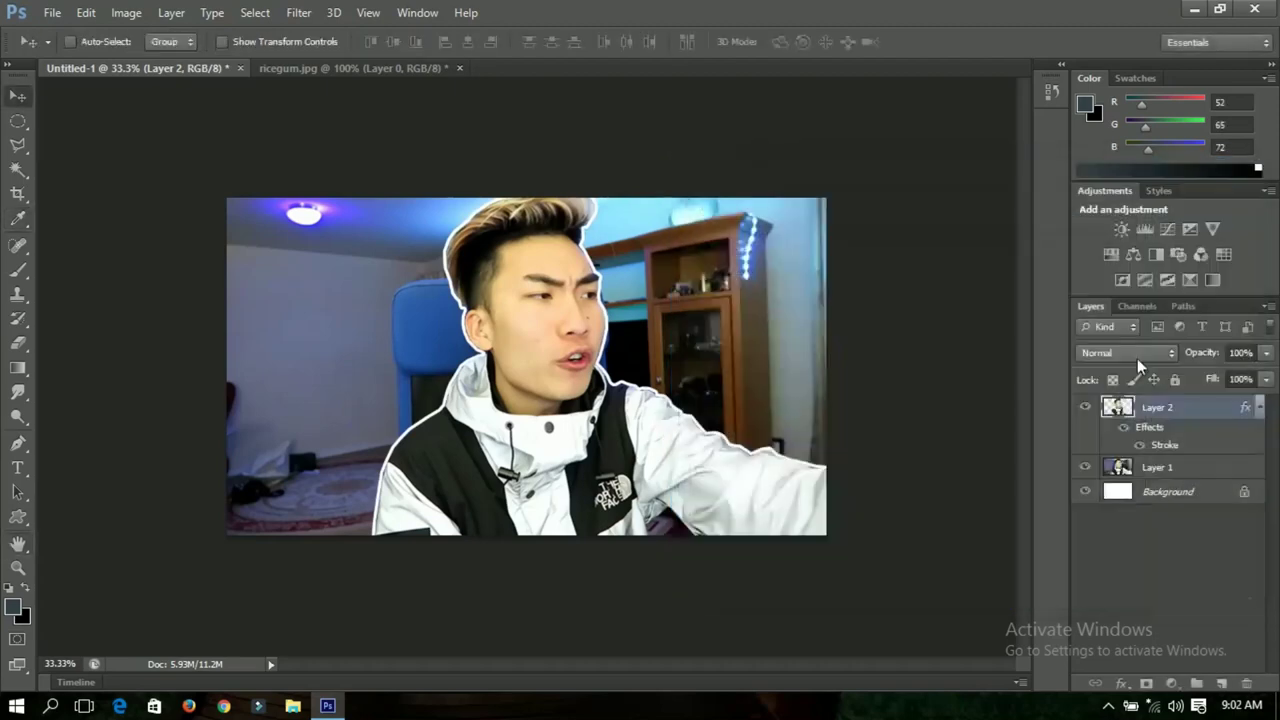
left_click(1259, 408)
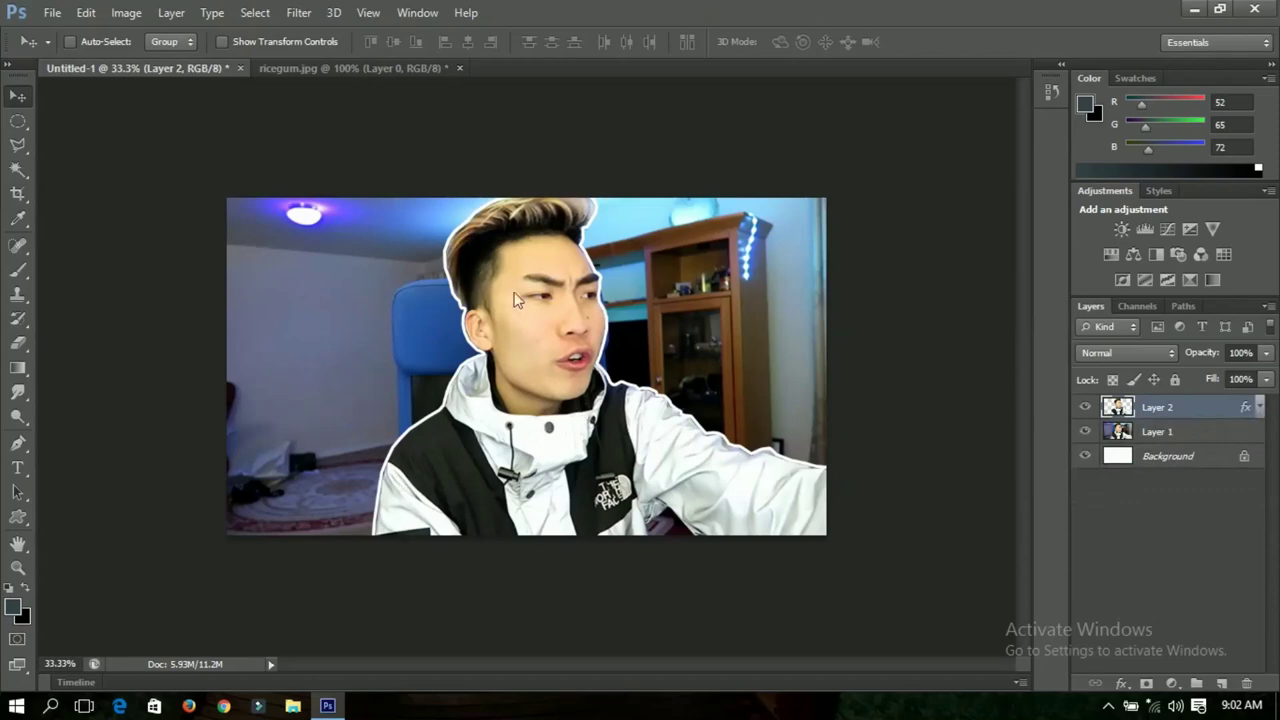
Add a white text layer over the wall beside the man with the first line RICEGUM in capitals.
key("ctrl+plus")
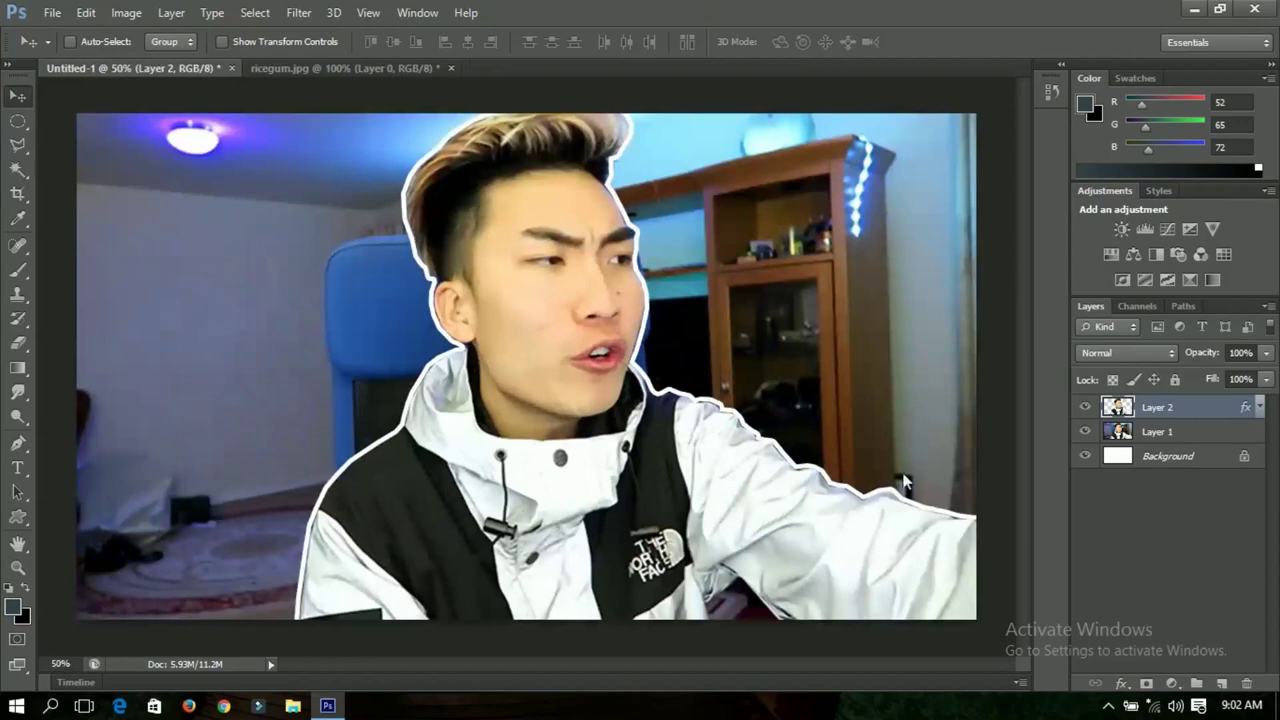
left_click(1152, 435)
left_click(1152, 408)
left_click(17, 468)
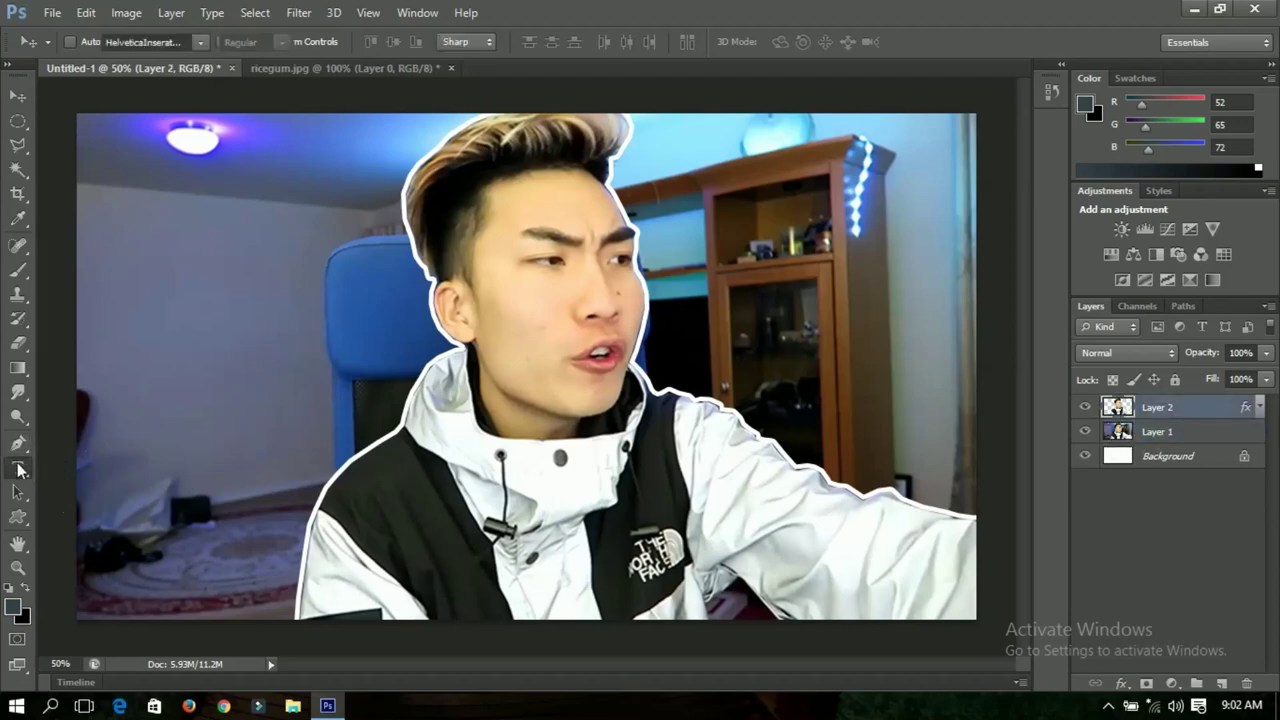
left_click(30, 474)
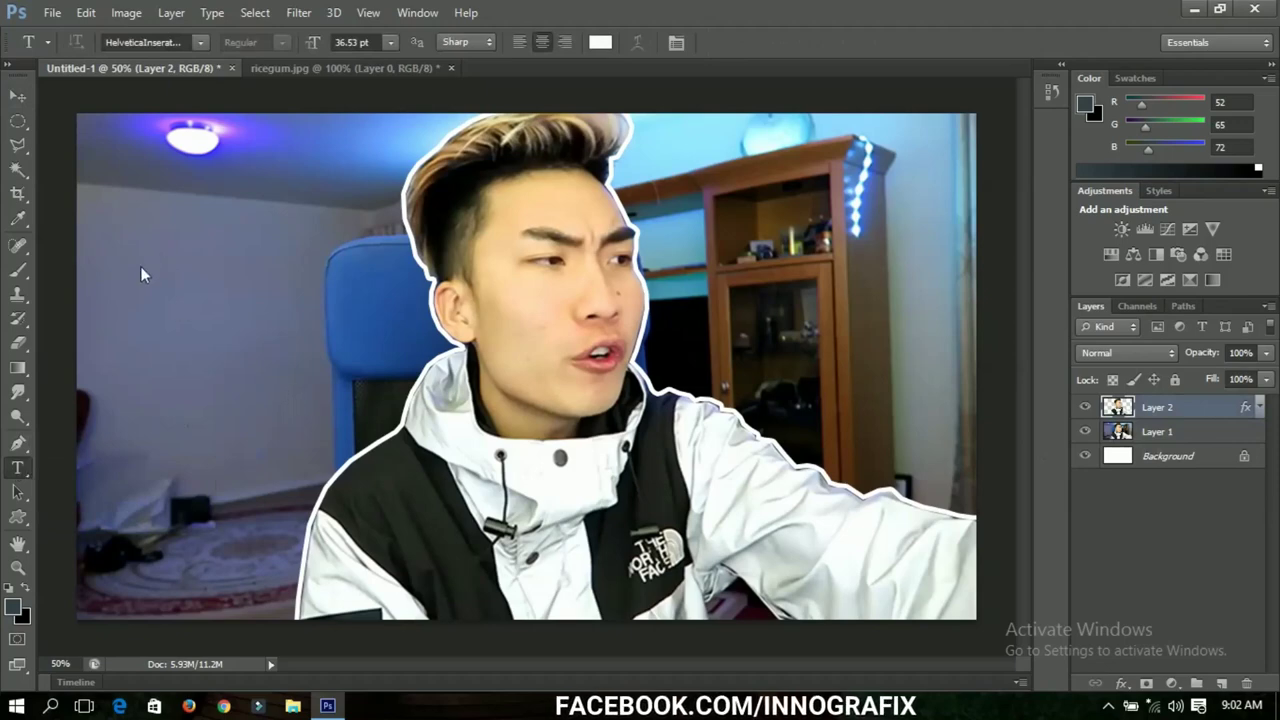
left_click(154, 296)
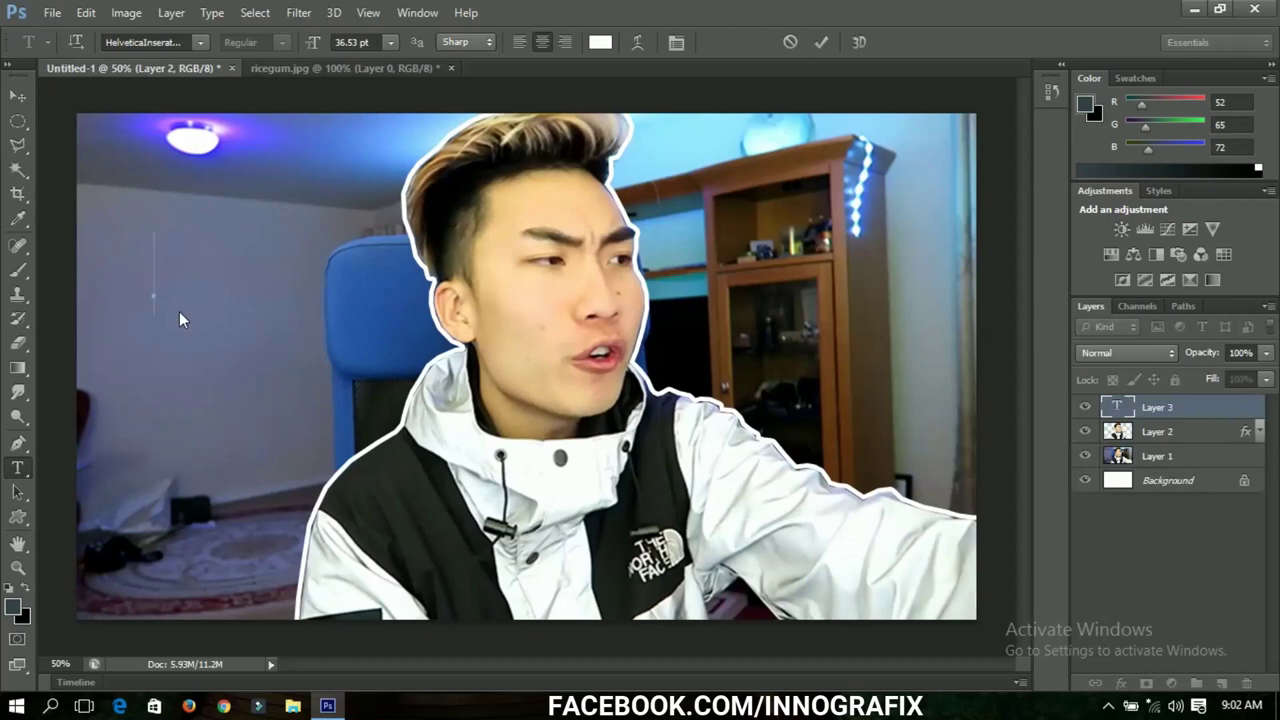
type("ri")
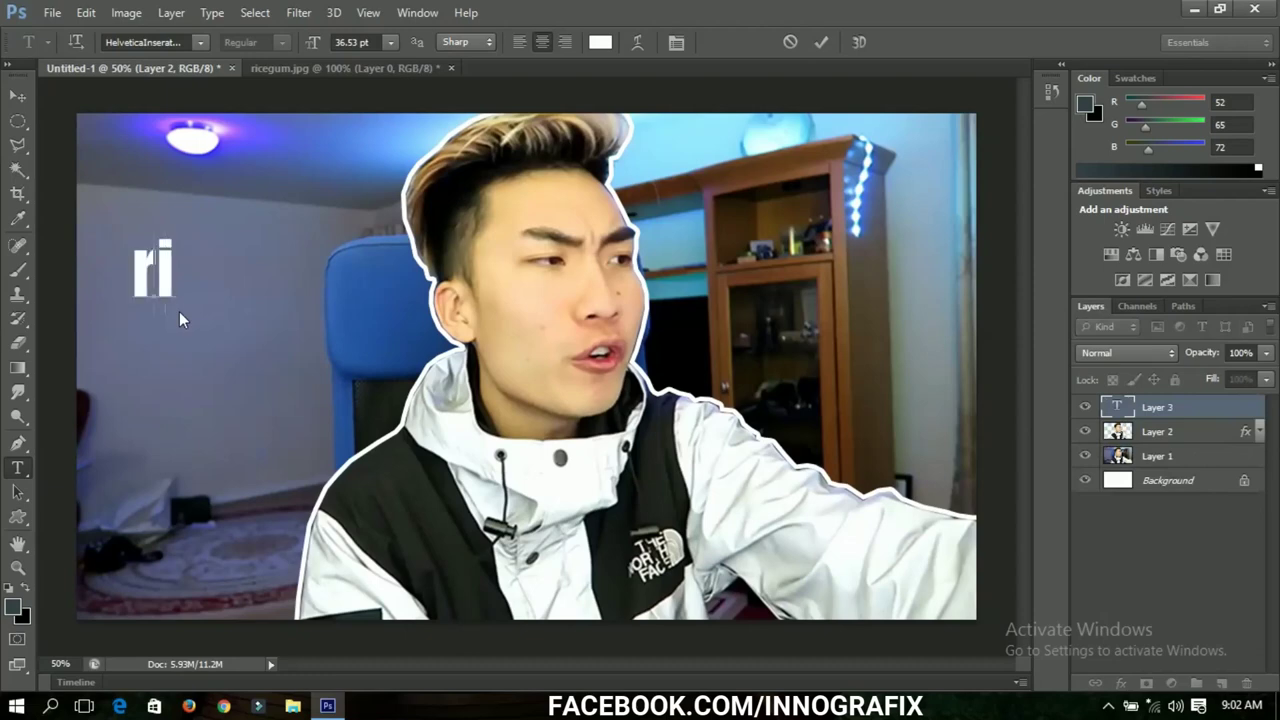
key("BackSpace")
key("BackSpace")
type("RICE")
type("GUUM")
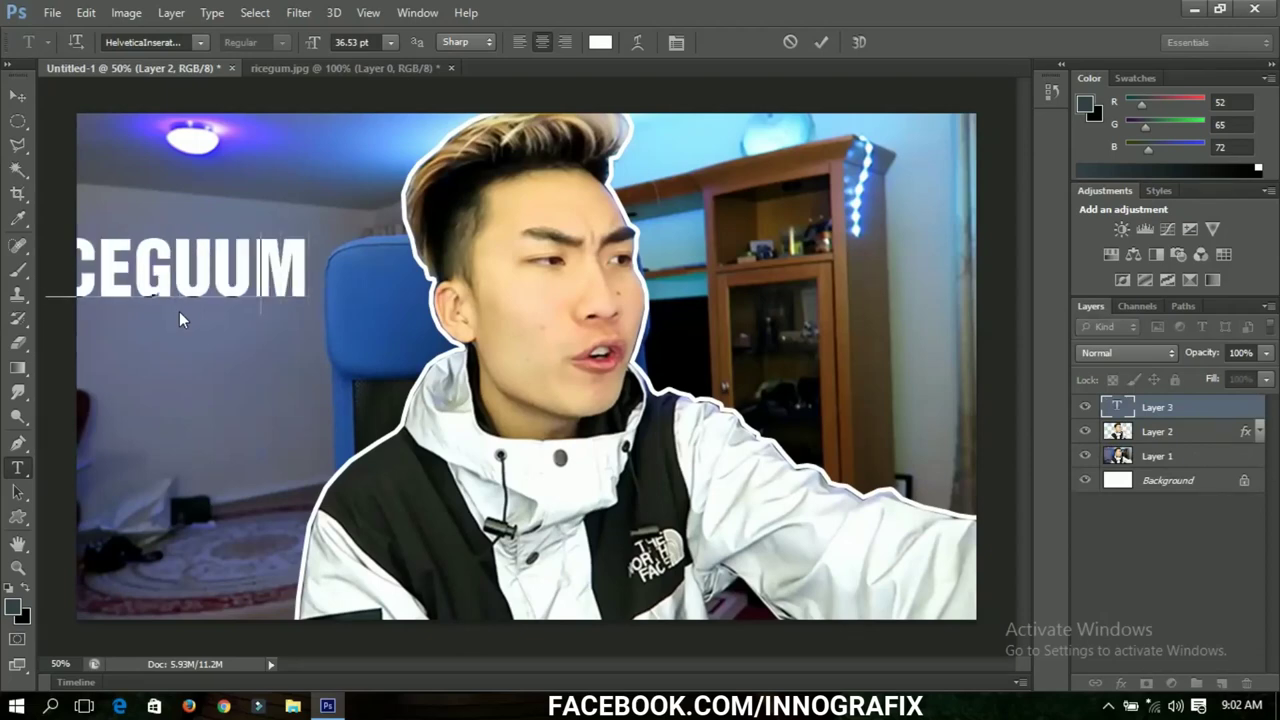
key("BackSpace")
key("BackSpace")
type("M")
Add the lines THUMBNAIL and TUTORIAL below RICEGUM and move the text block fully inside the canvas.
key("Return")
type("H")
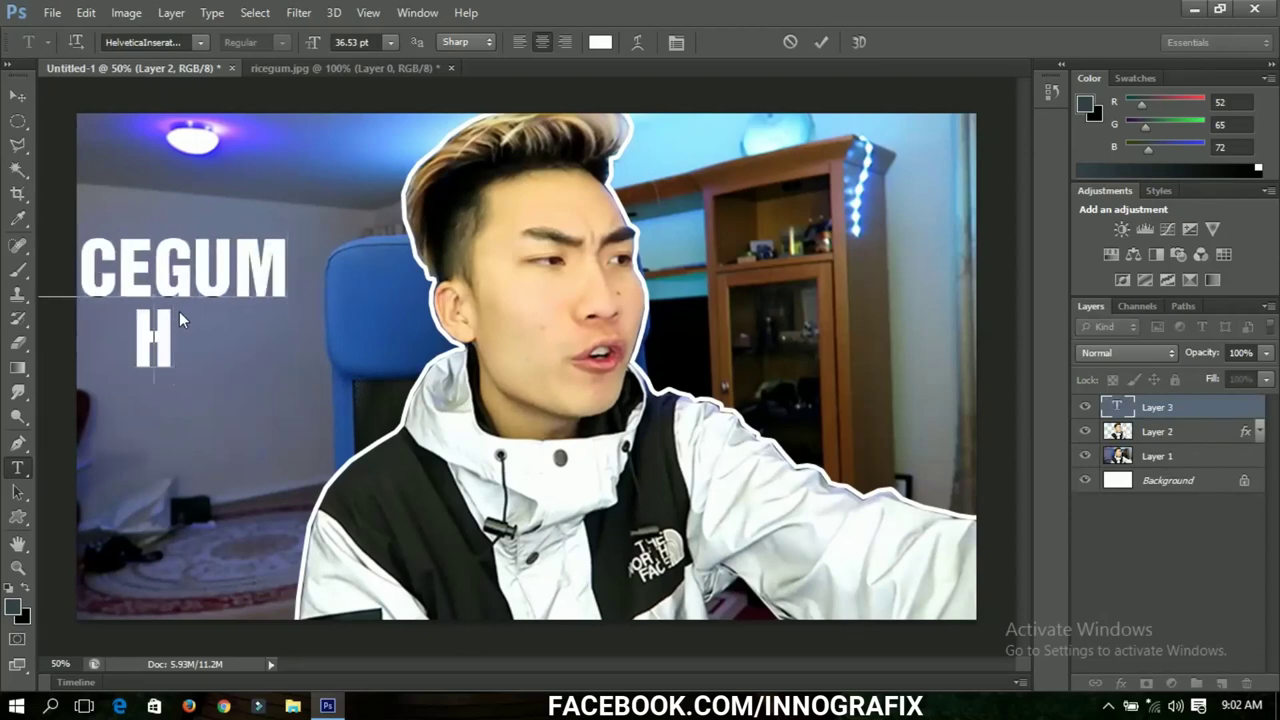
type("UMBNAIL")
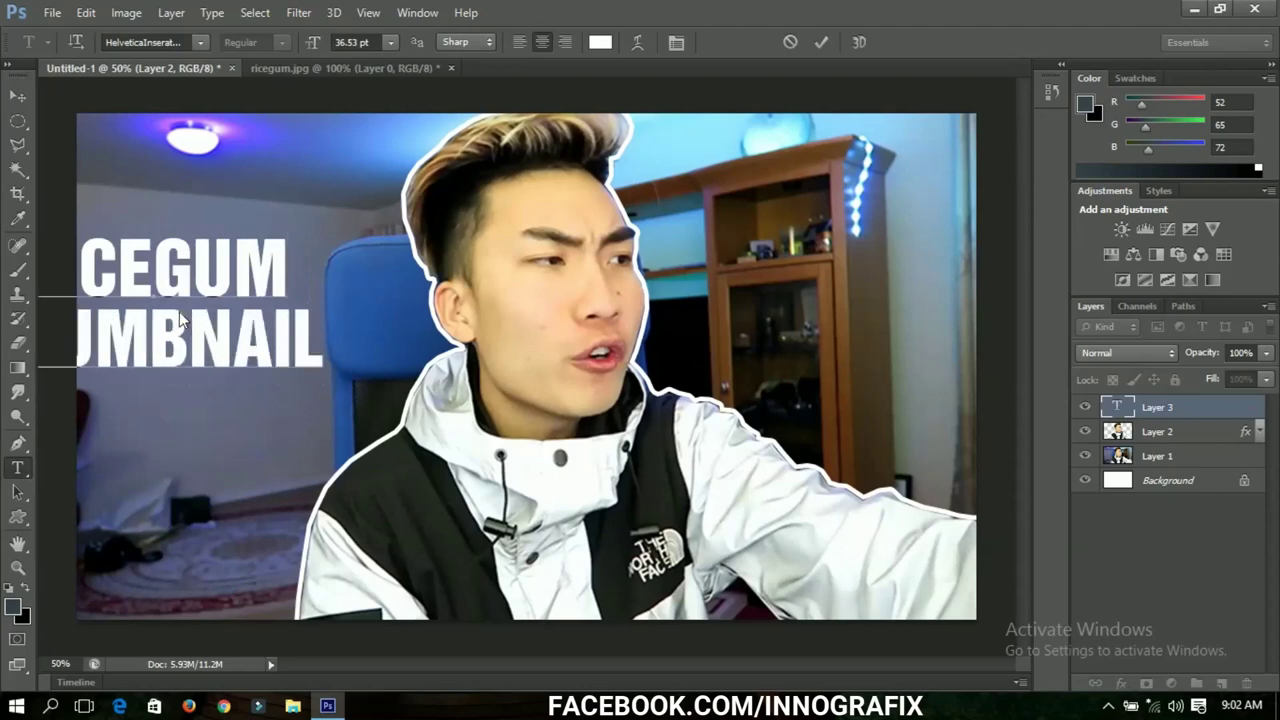
key("Return")
type("TUTORIAL")
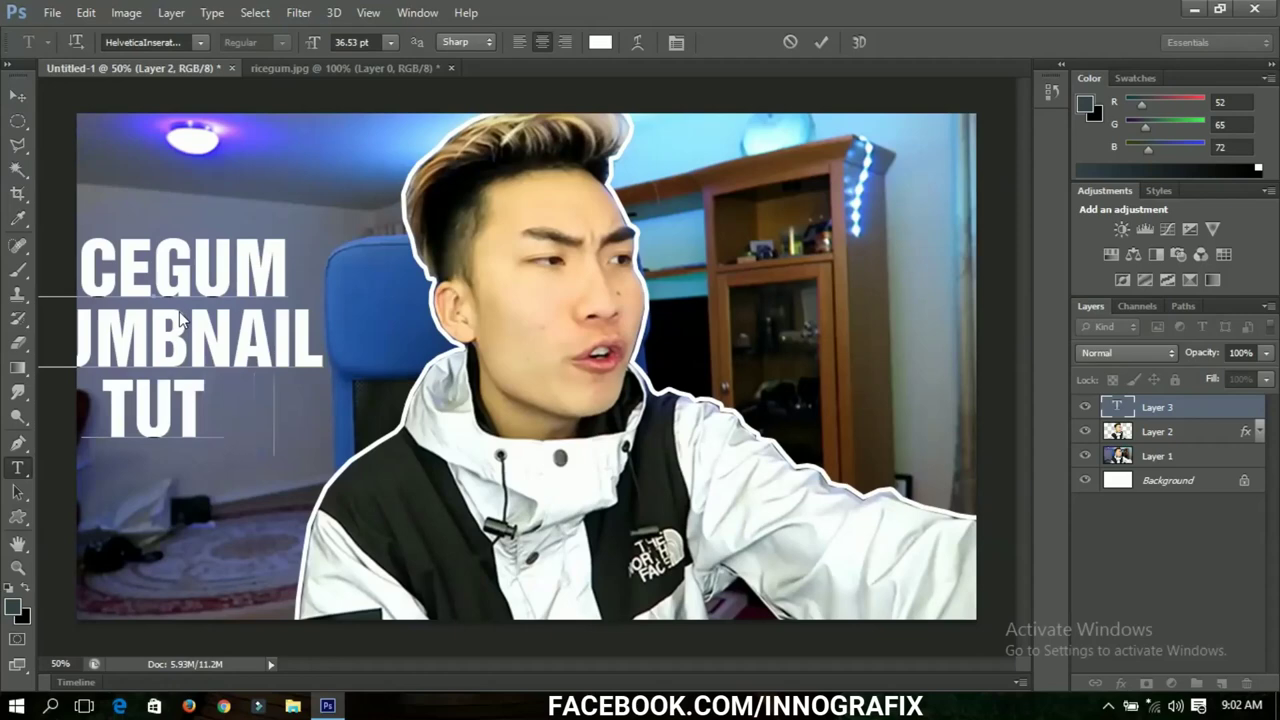
left_click(17, 100)
left_click_drag(203, 343, 298, 372)
Warp the whole text with the Arc style, +13% bend and -7% horizontal distortion, and move it to the photo's lower-left corner.
key("t")
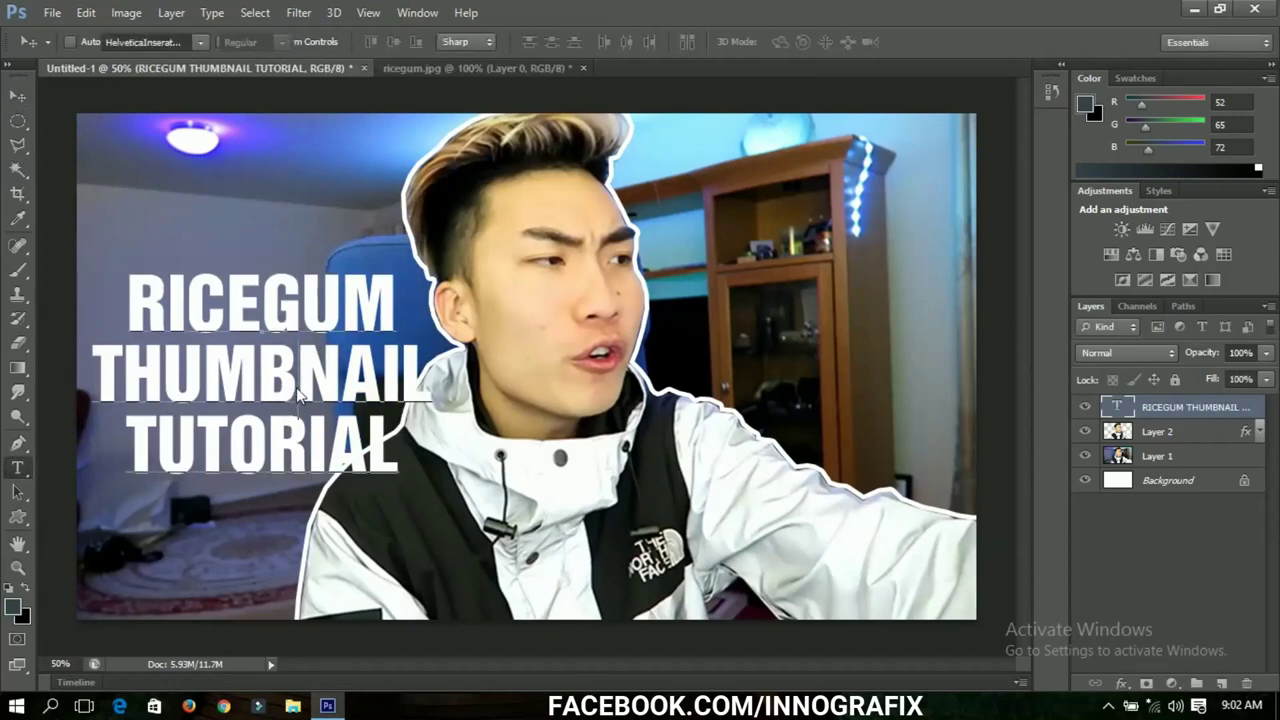
left_click(296, 387)
key("ctrl+a")
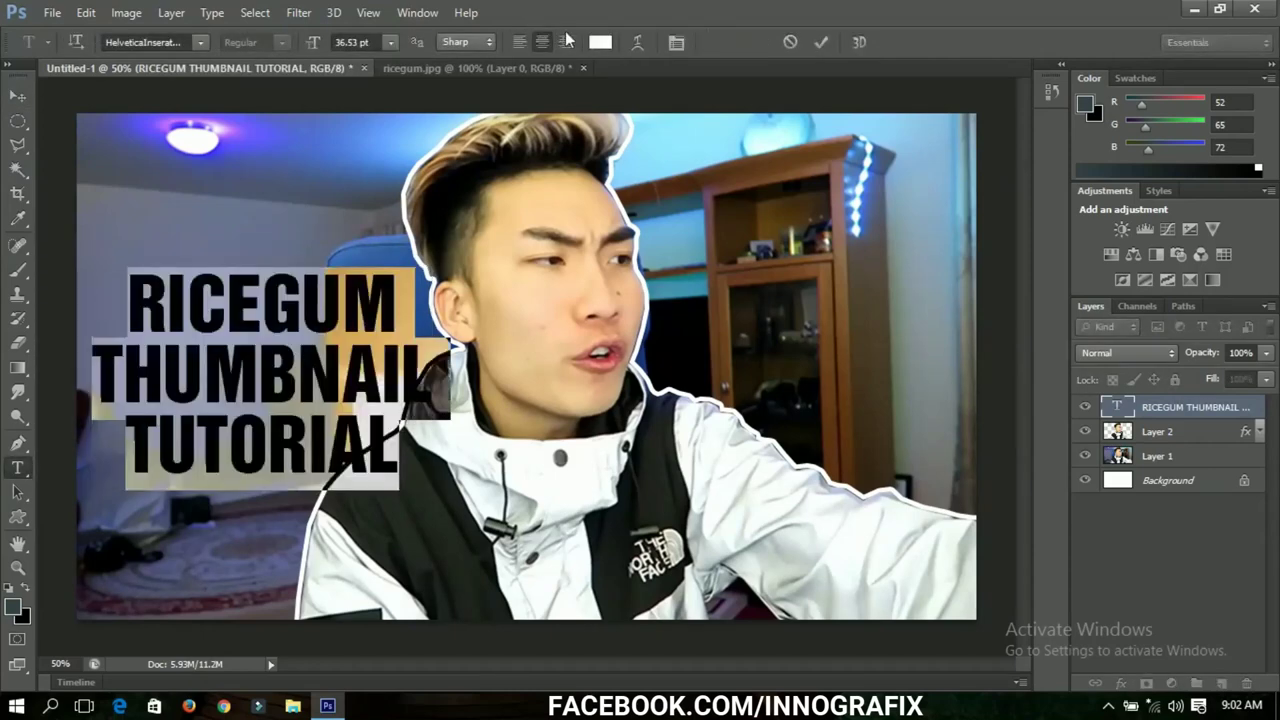
left_click(630, 42)
left_click(790, 267)
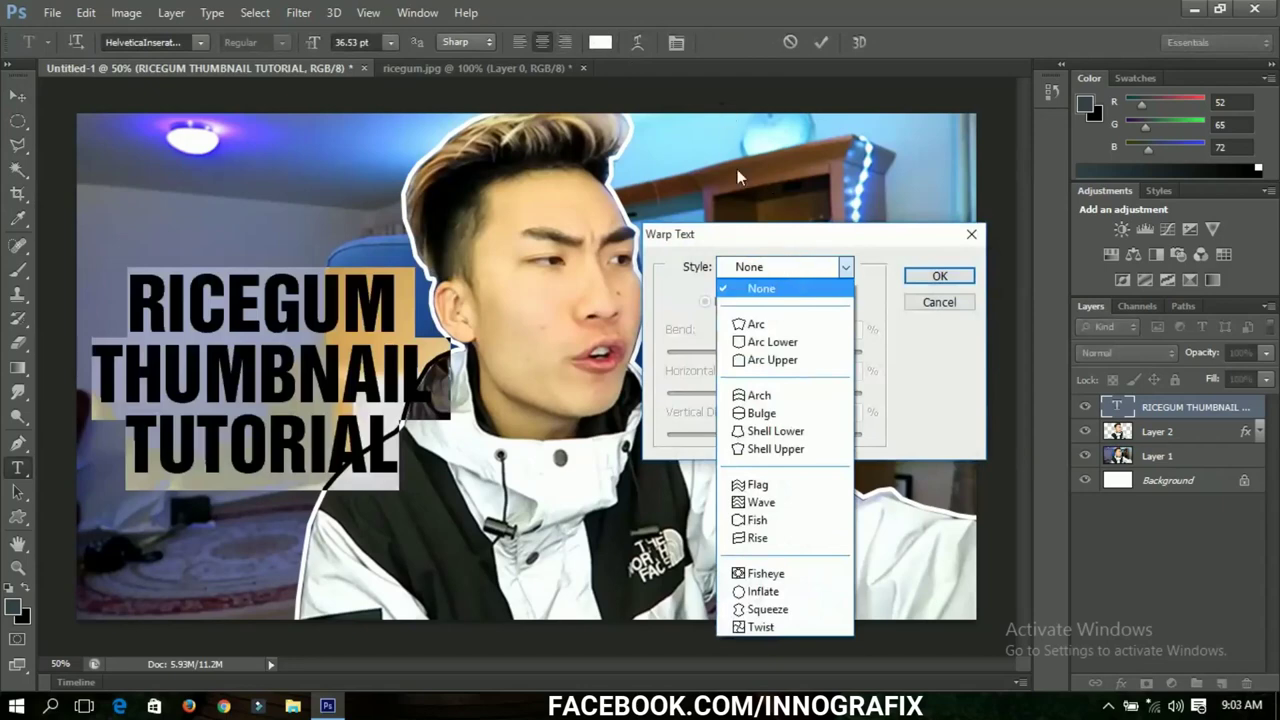
left_click(761, 326)
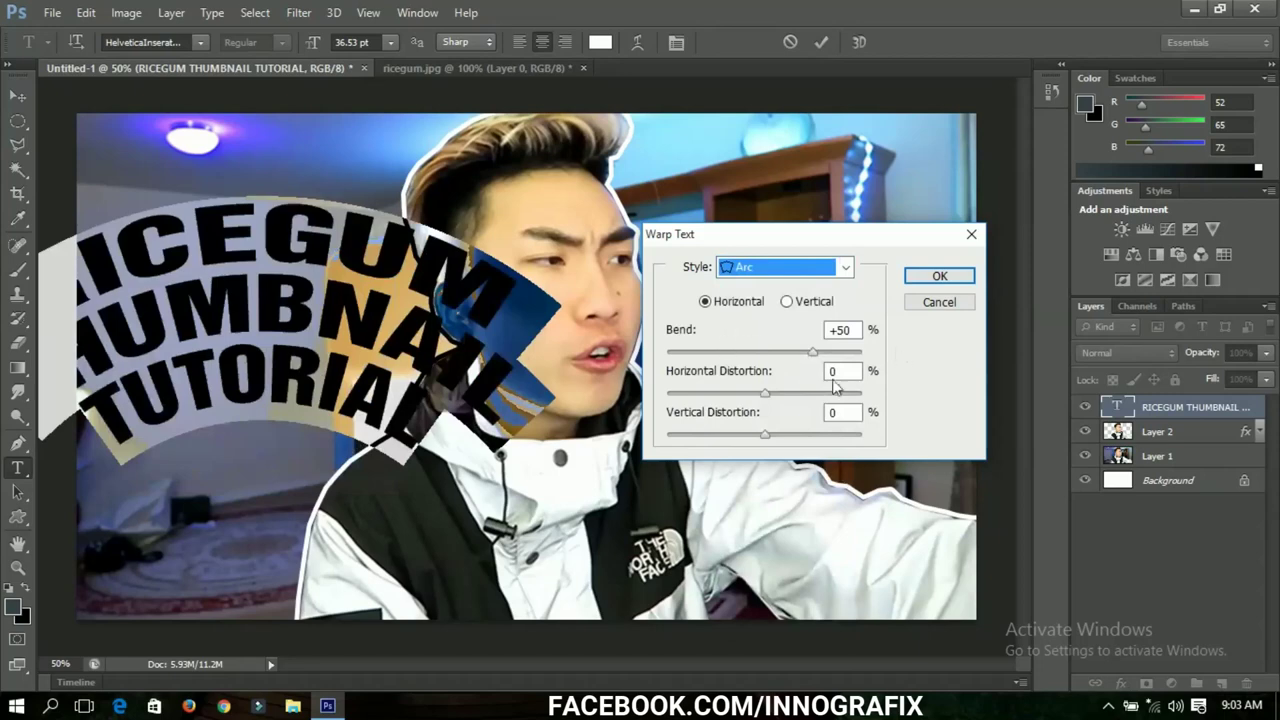
left_click_drag(803, 353, 757, 395)
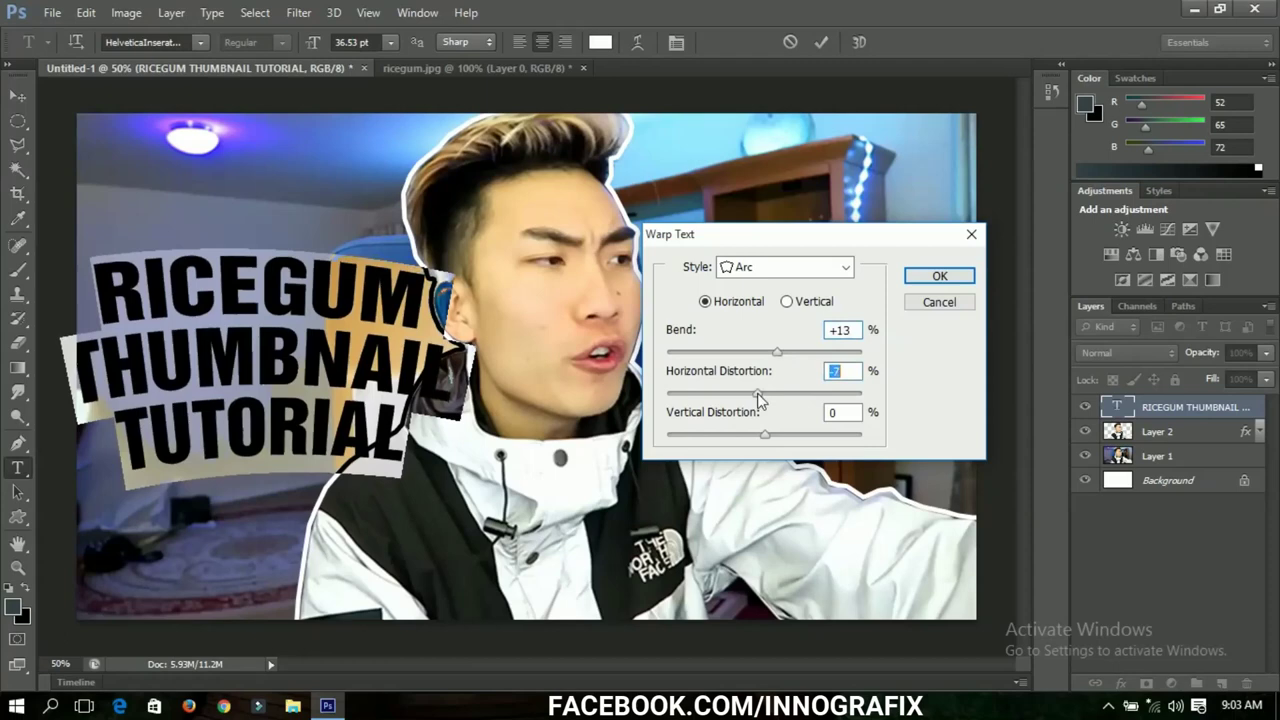
left_click(938, 277)
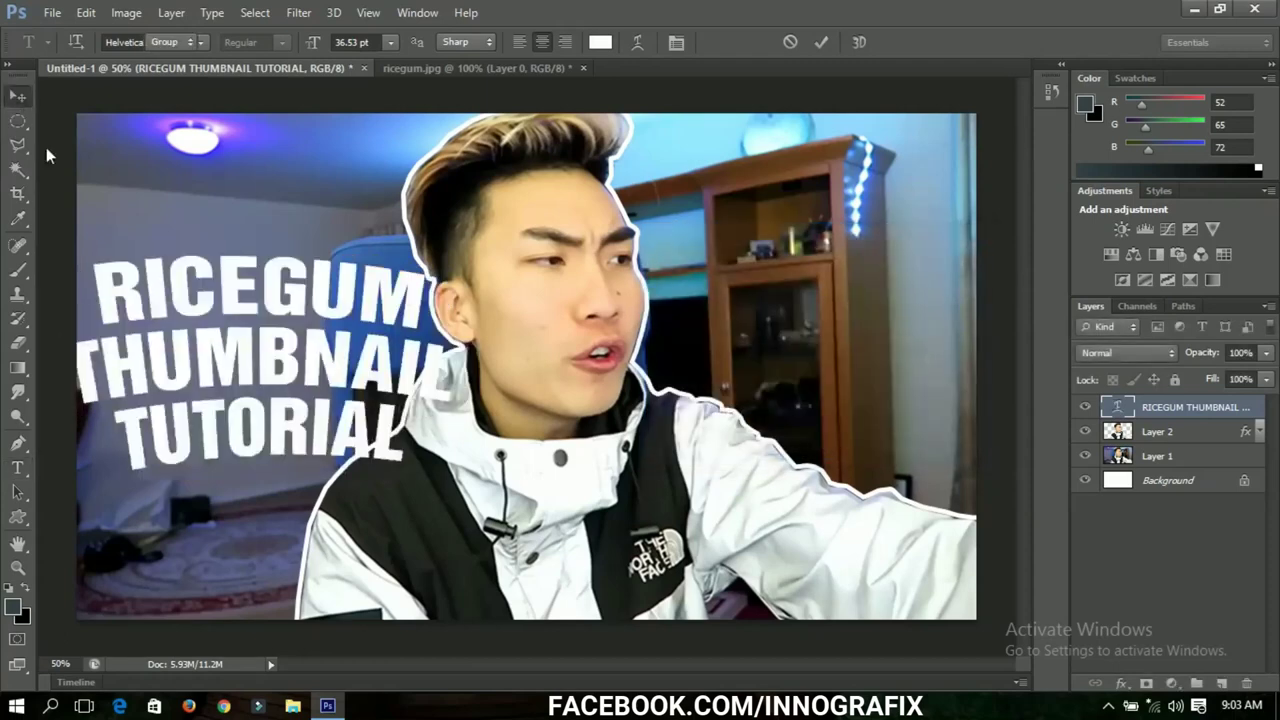
key("v")
left_click_drag(238, 372, 258, 500)
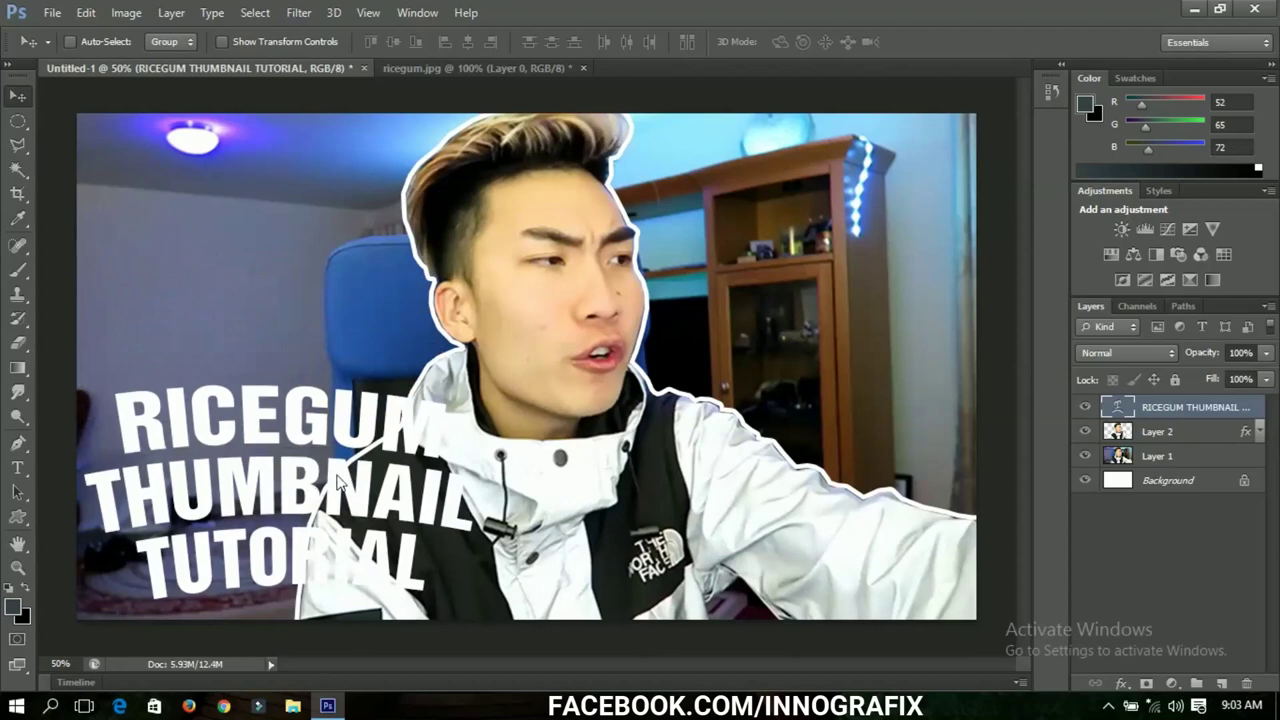
Set the word THUMBNAIL to a font size of 43.53 pt with 39.09 pt leading.
double_click(290, 513)
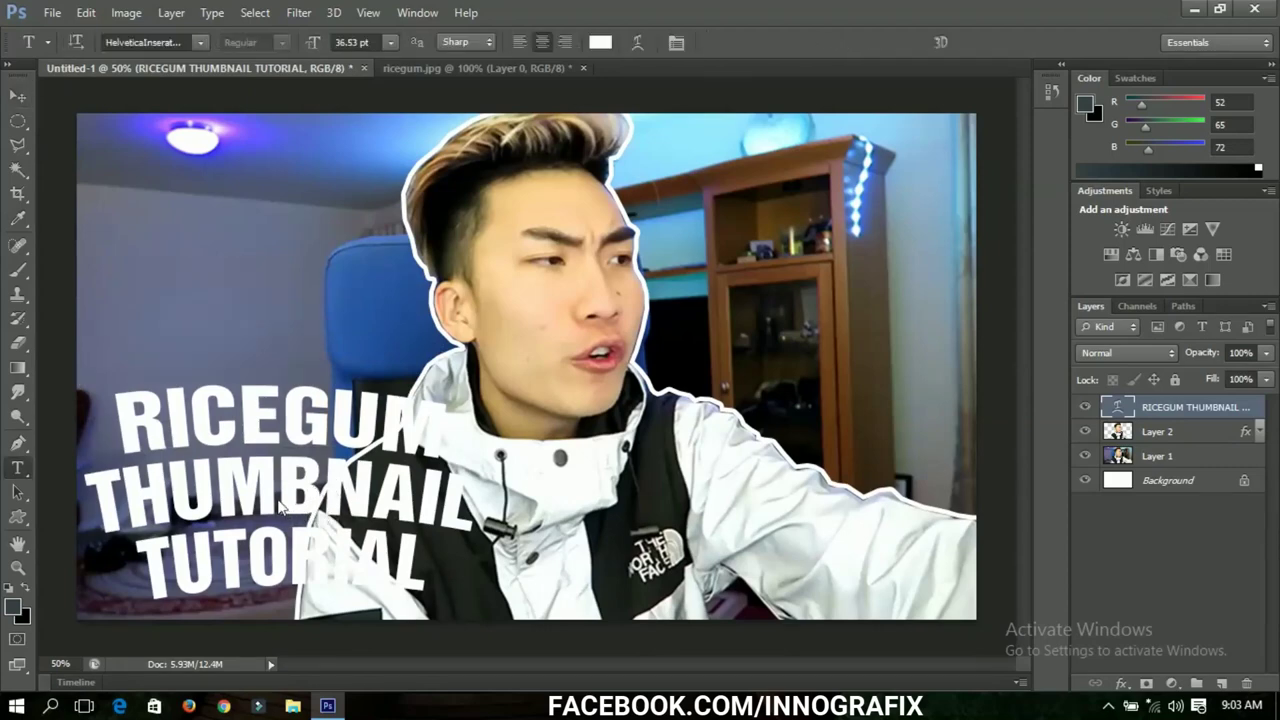
double_click(282, 510)
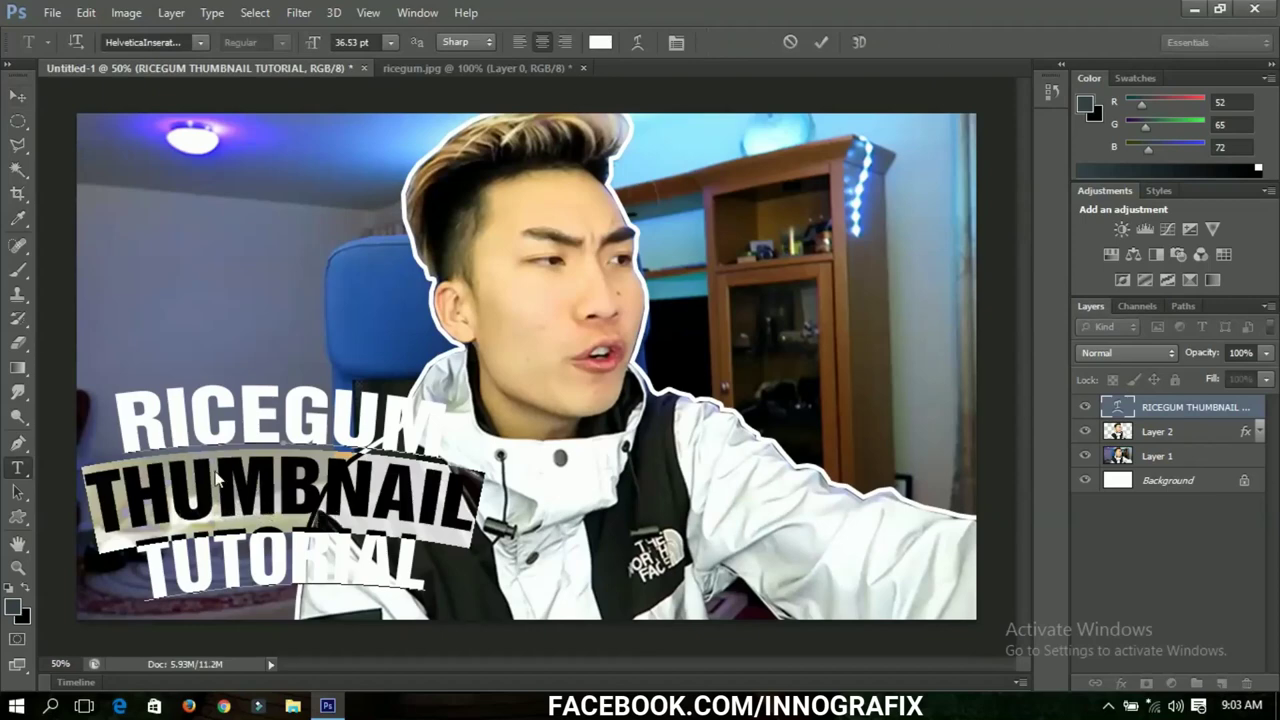
left_click(258, 512)
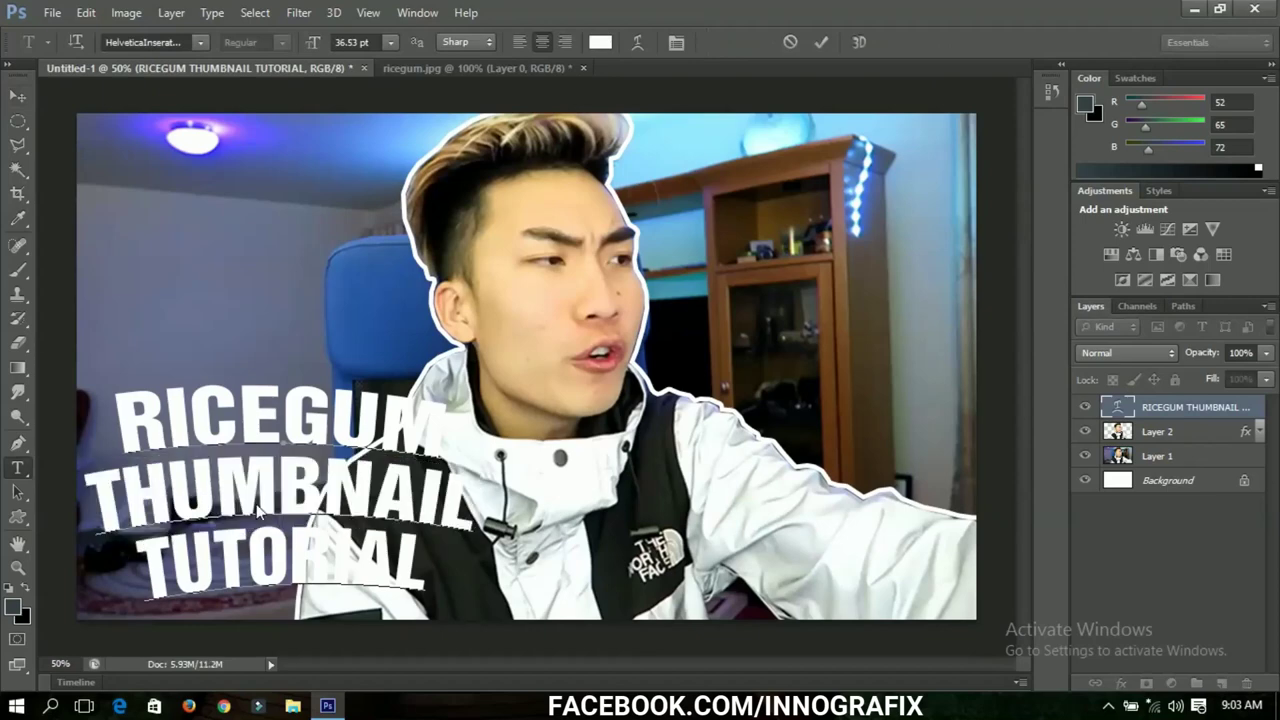
double_click(258, 512)
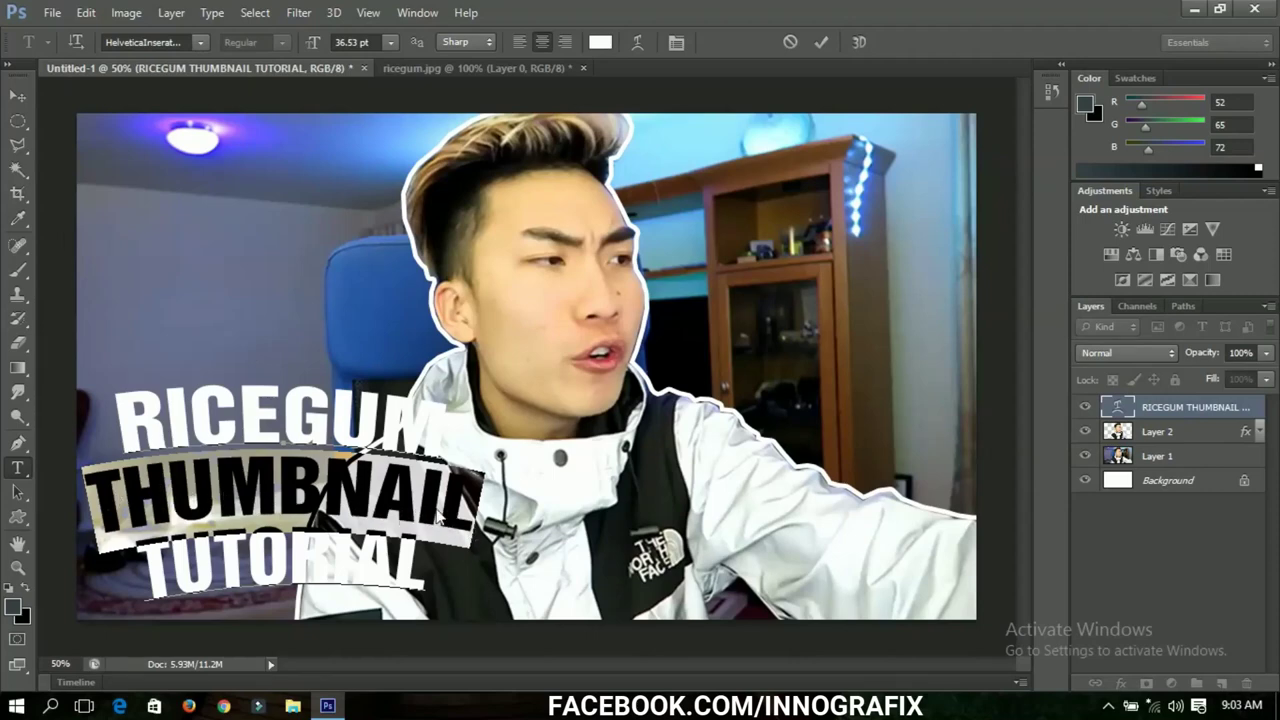
left_click(677, 43)
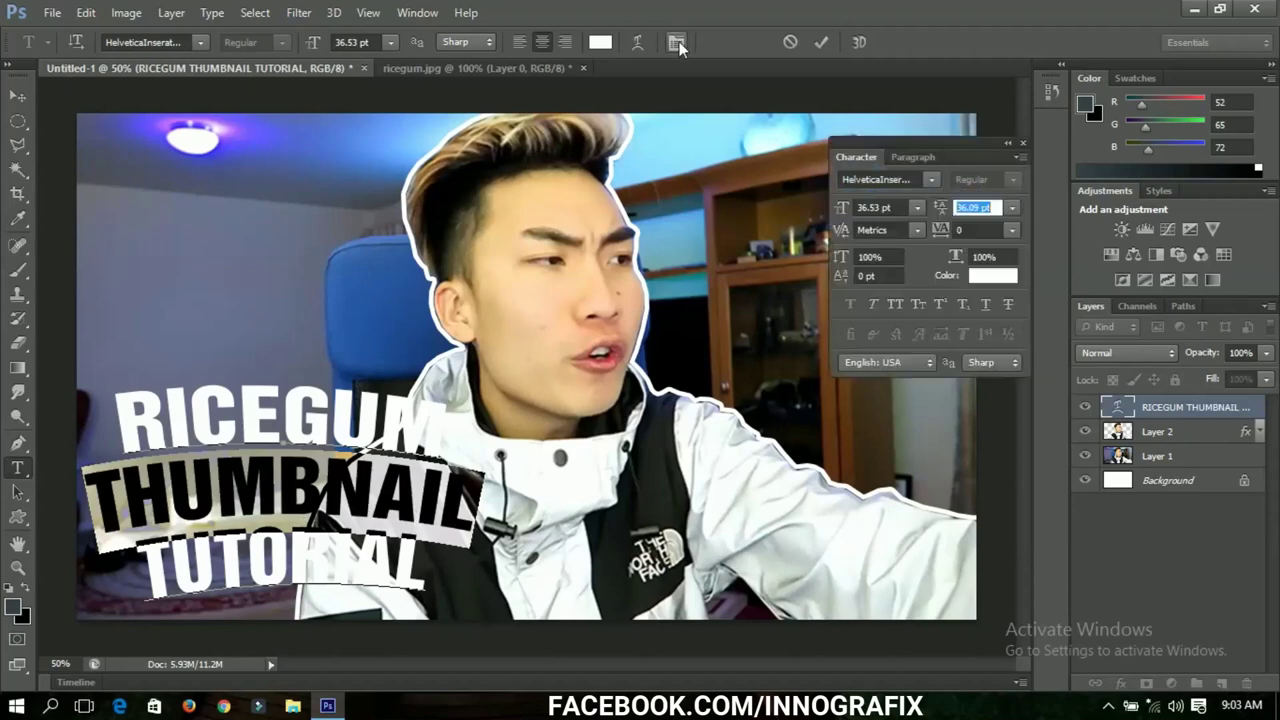
left_click_drag(843, 207, 850, 207)
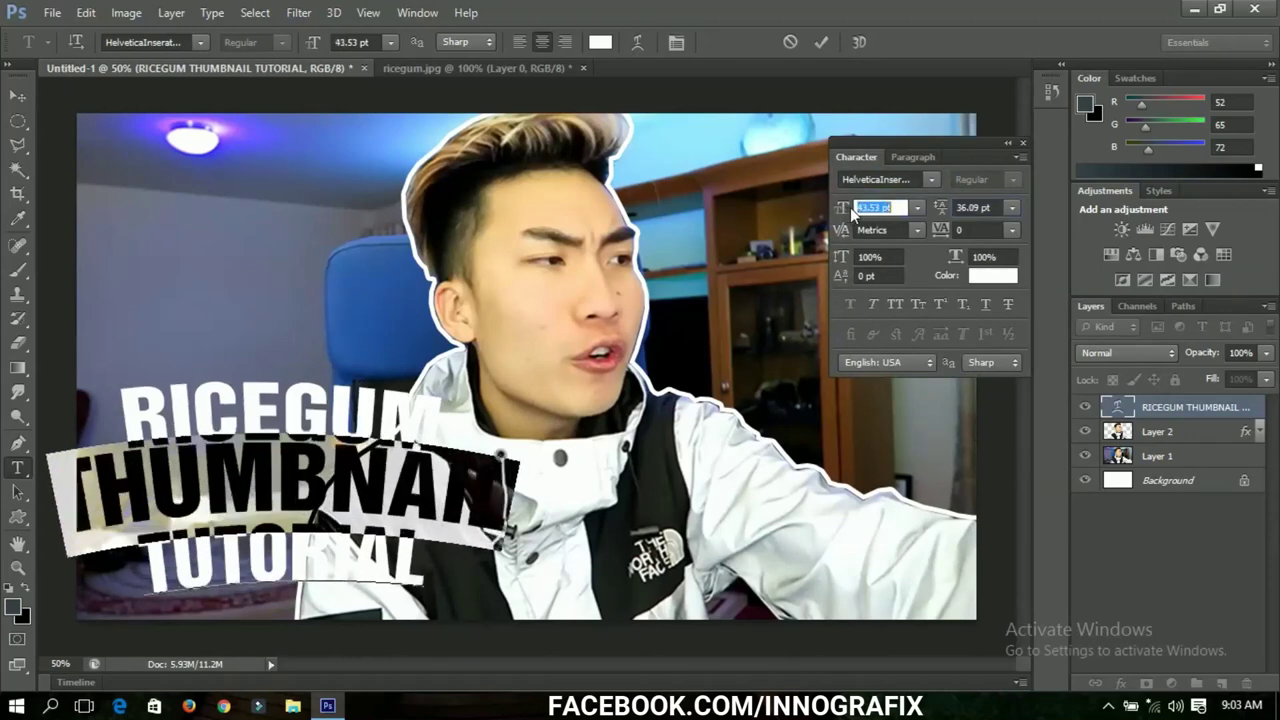
left_click(975, 208)
left_click_drag(940, 206, 943, 206)
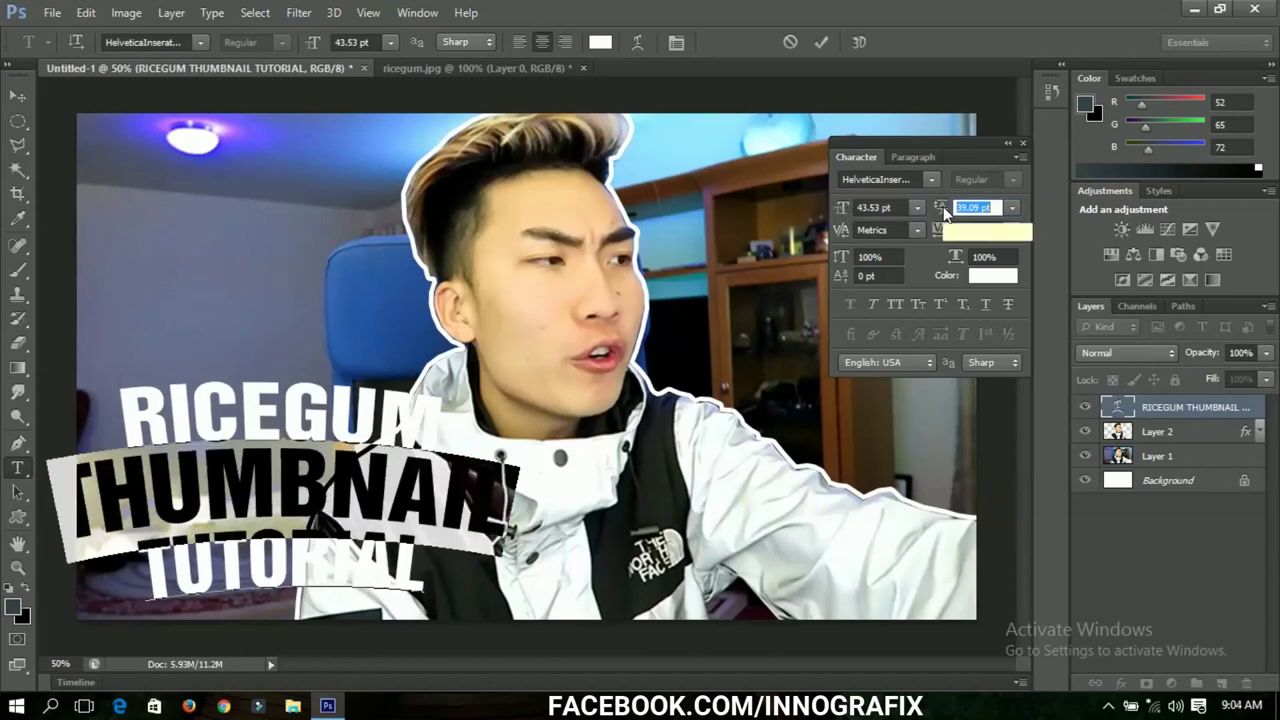
Shift the text block slightly down and right, scale it to about 95%, and close the Character panel.
left_click(18, 95)
left_click_drag(254, 553, 272, 563)
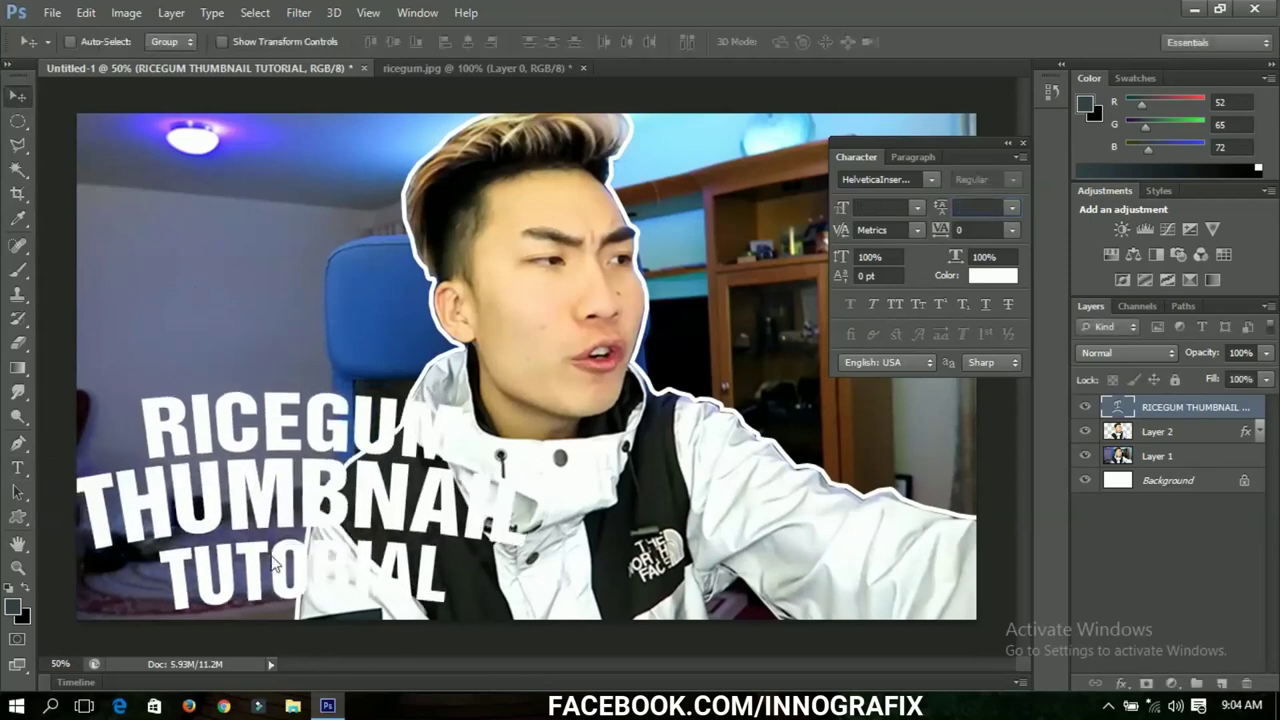
key("ctrl+t")
left_click_drag(554, 642, 540, 637)
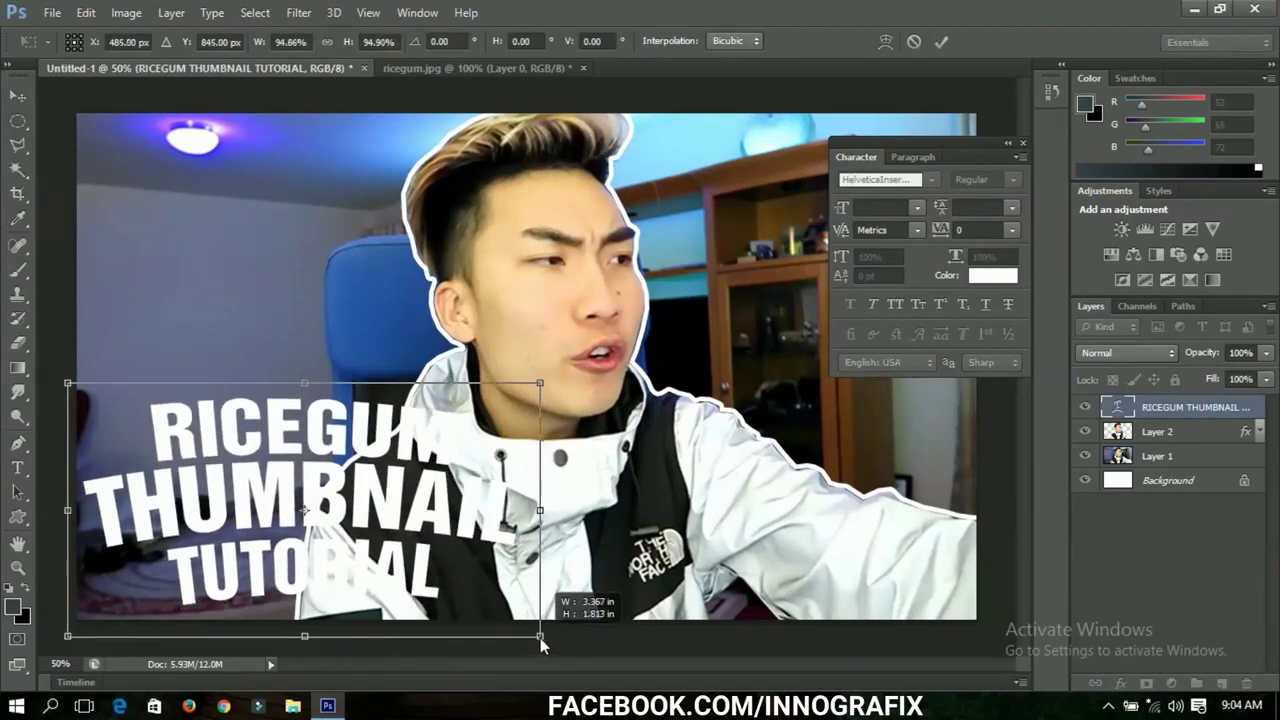
key("Return")
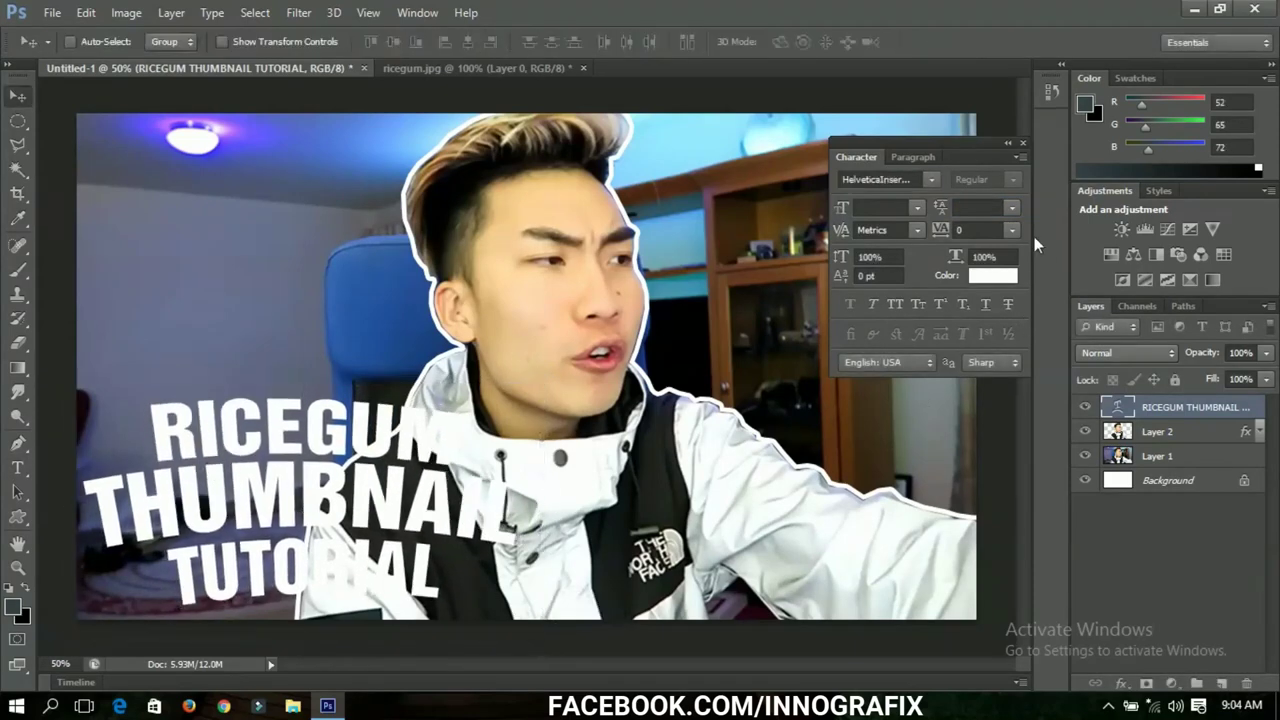
left_click(1022, 143)
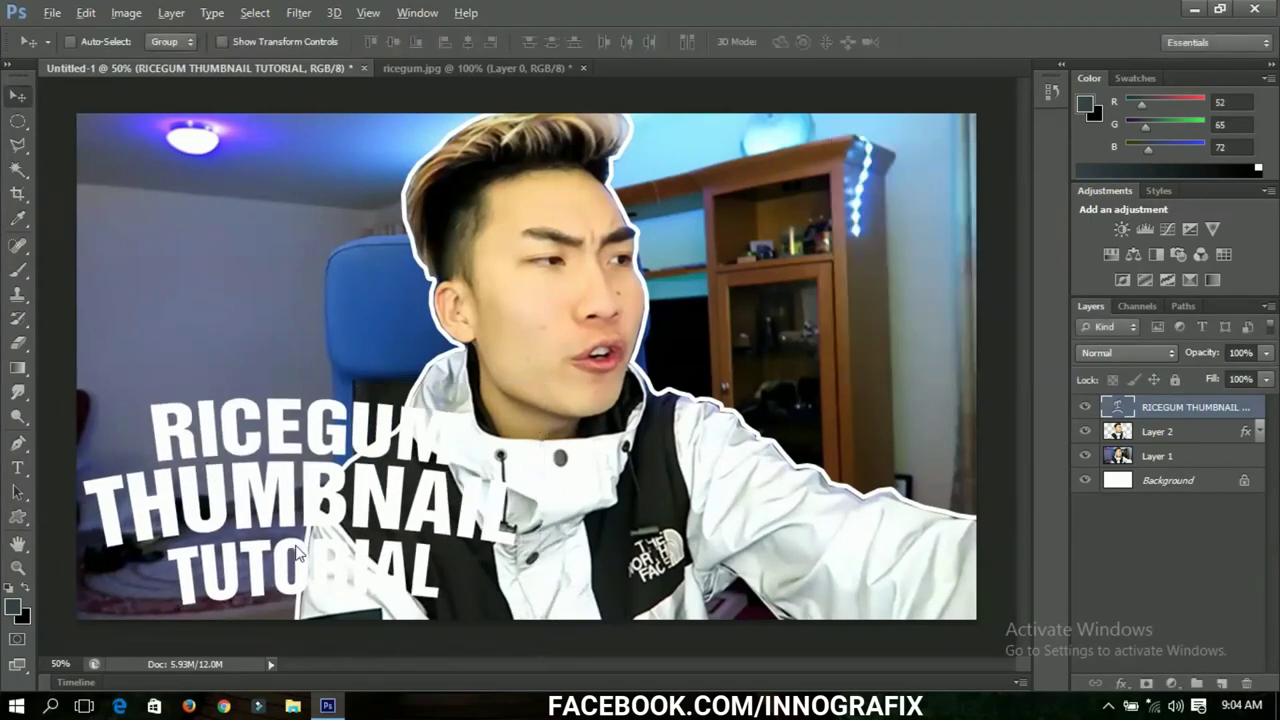
Rasterize the RICEGUM THUMBNAIL TUTORIAL text layer.
right_click(1170, 409)
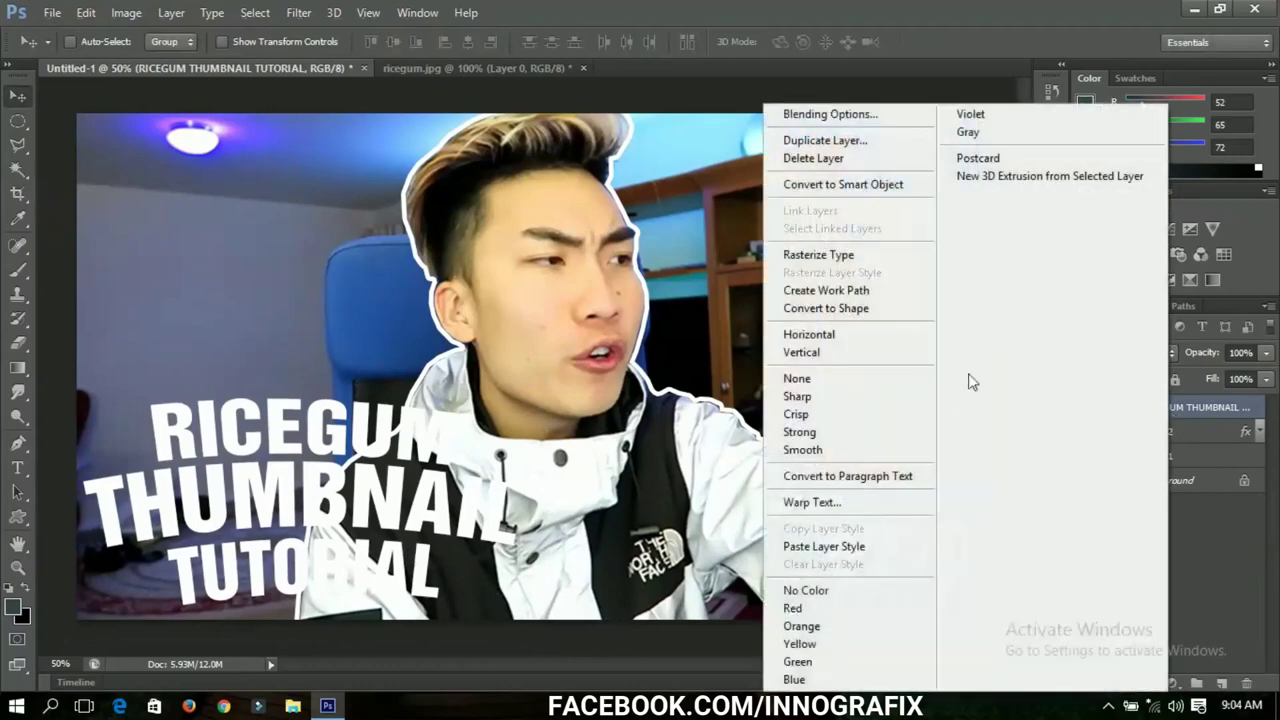
left_click(836, 256)
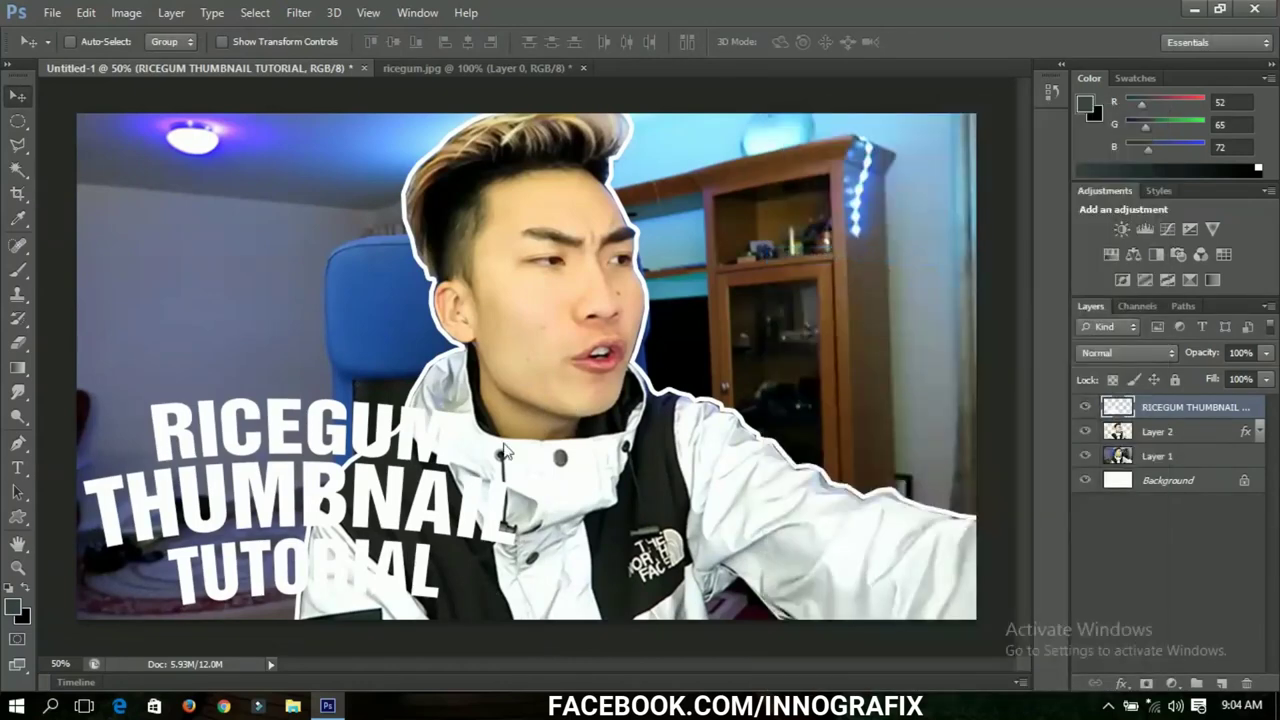
Outline the word RICEGUM with the Polygonal Lasso, cut it to its own layer, and check the separation through layer visibility.
scroll(322, 553, "up", 1)
left_click_drag(322, 553, 507, 347)
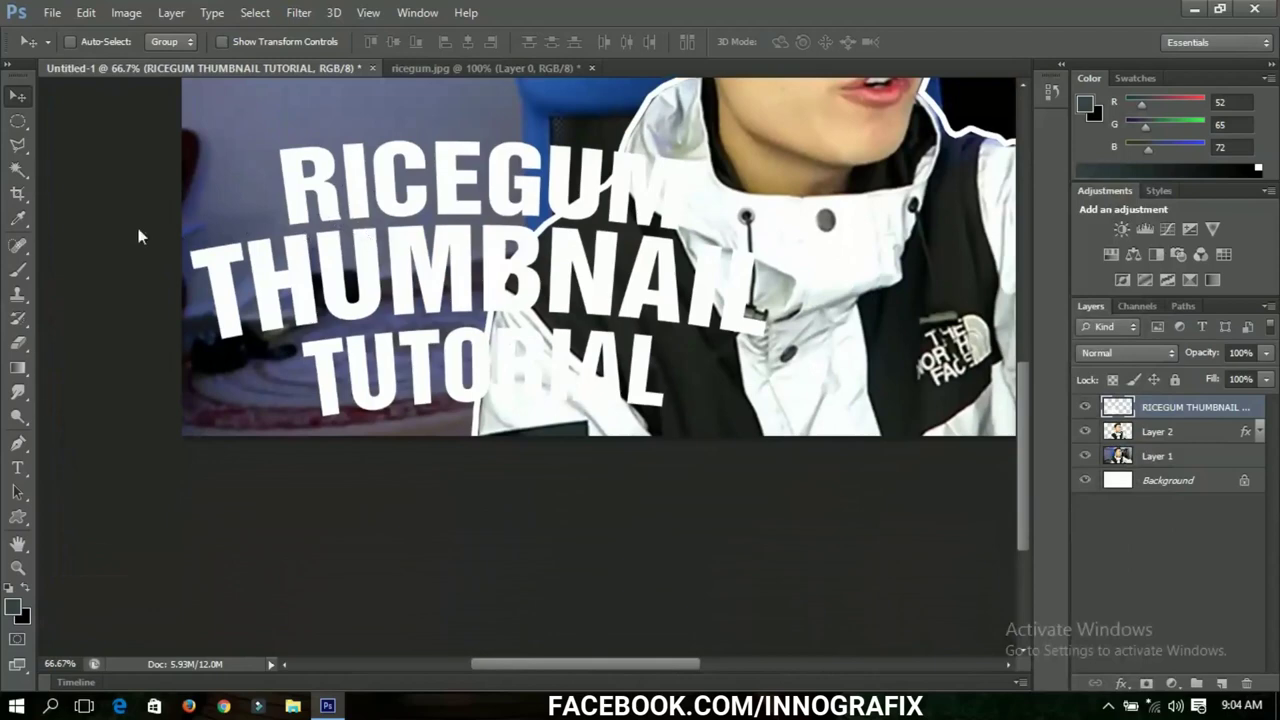
left_click(16, 147)
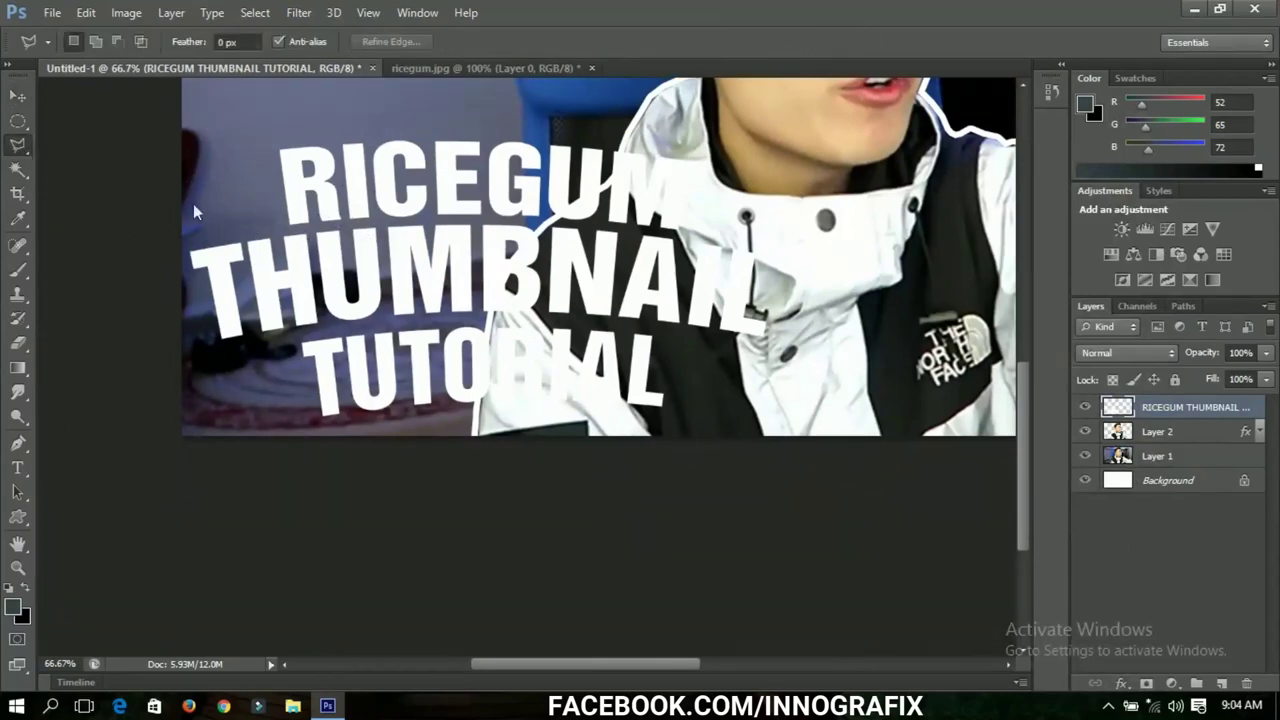
scroll(355, 250, "up", 1)
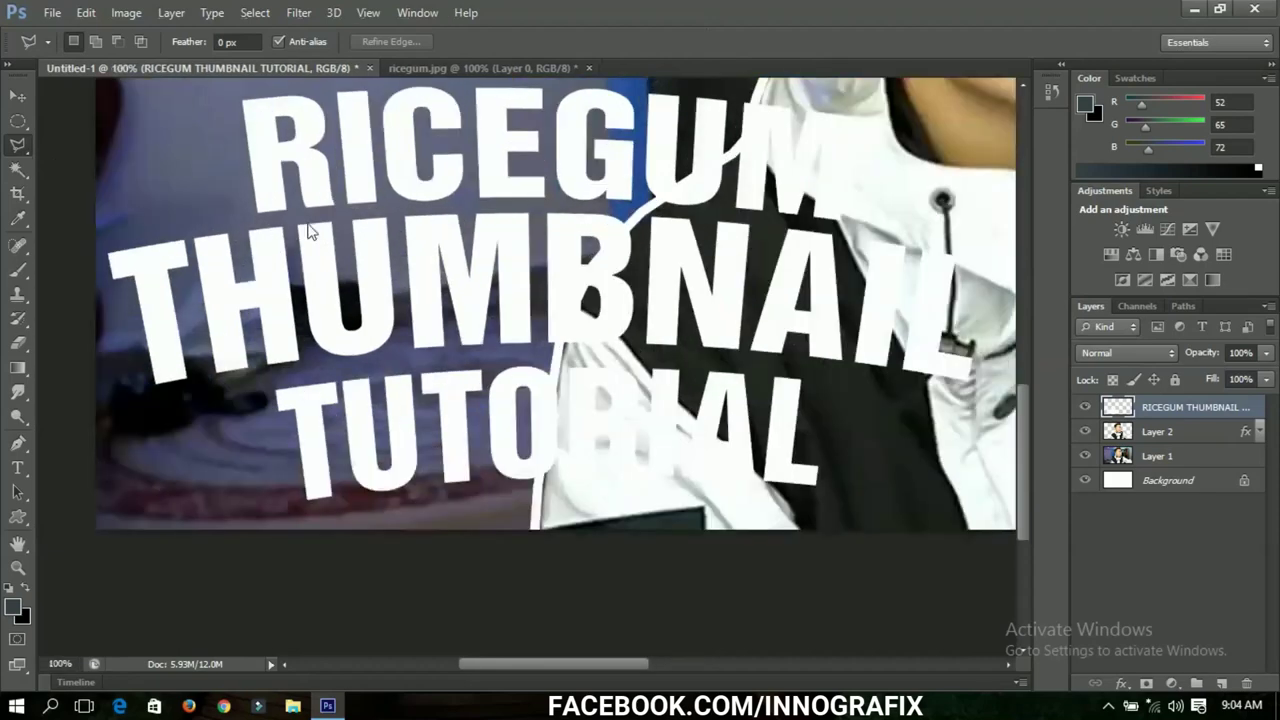
left_click(244, 210)
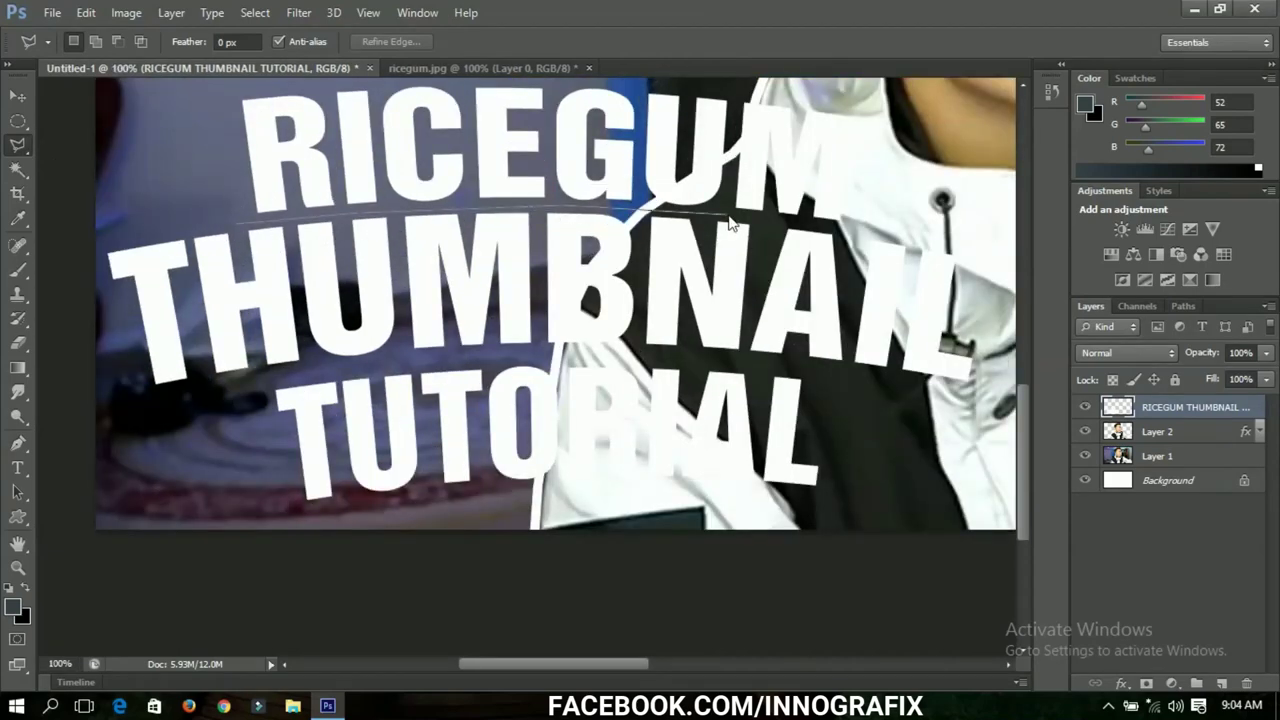
left_click(848, 228)
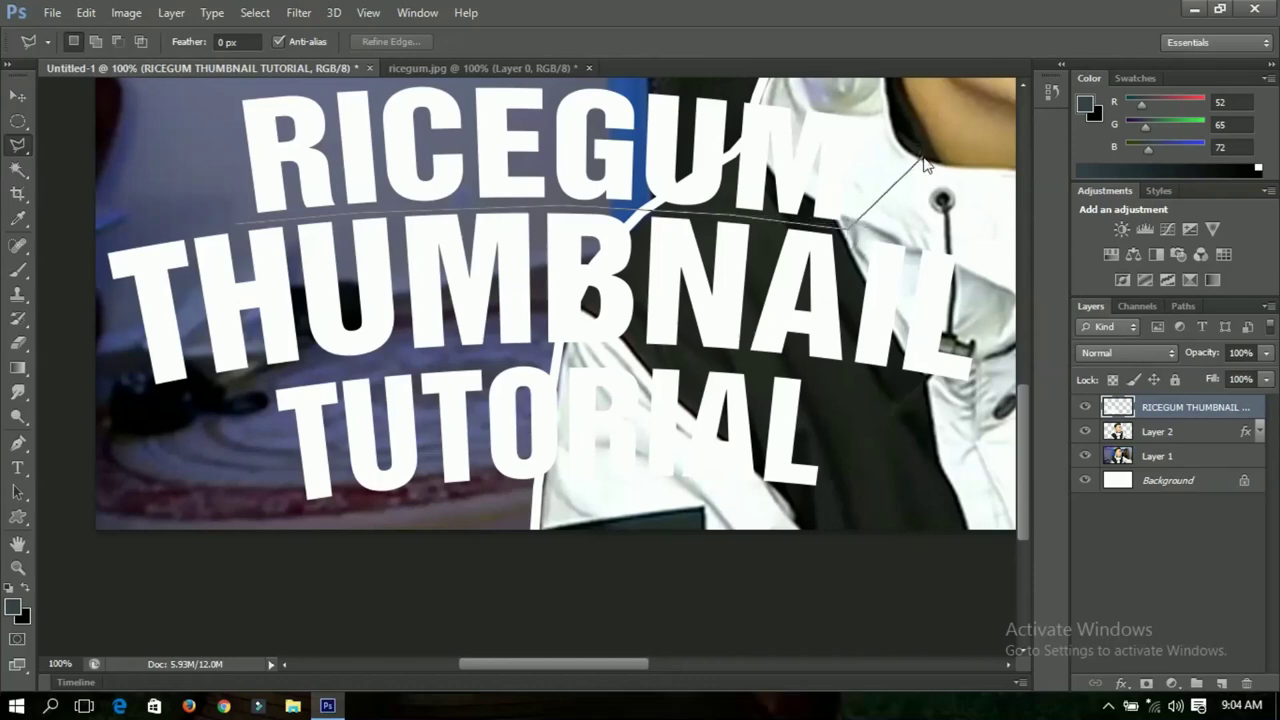
left_click(920, 158)
left_click(836, 84)
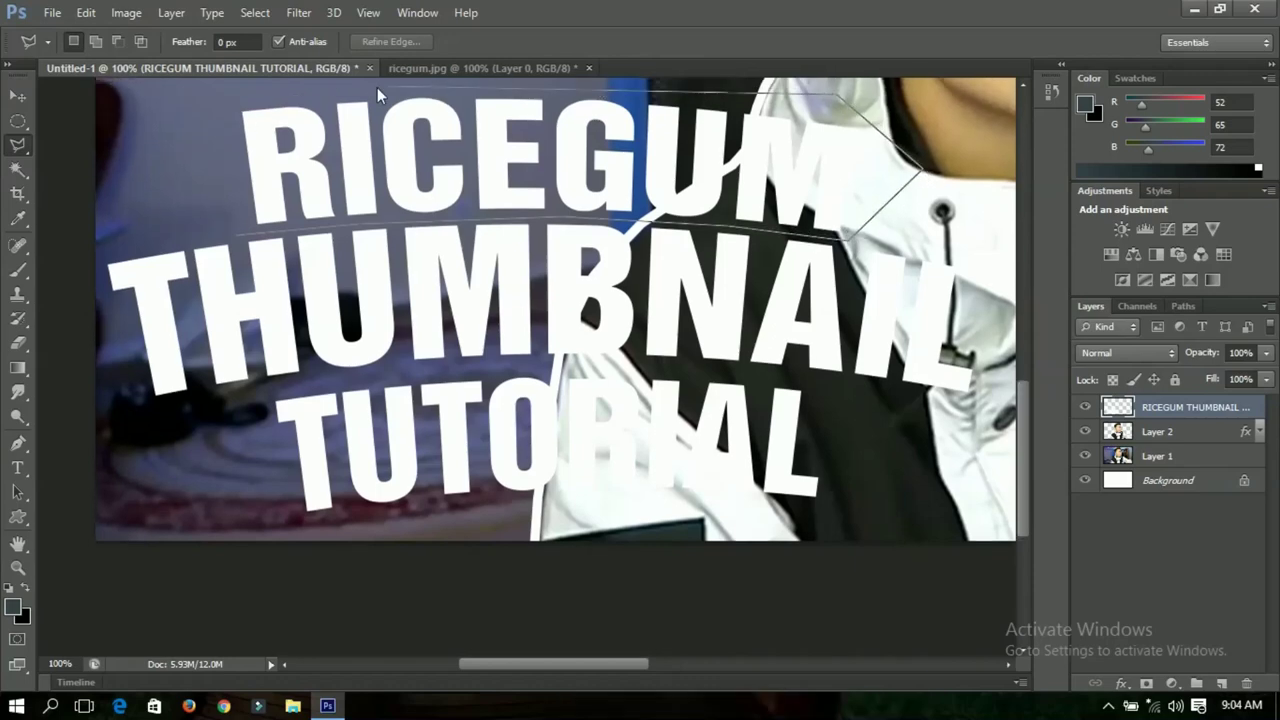
left_click(270, 83)
left_click(143, 128)
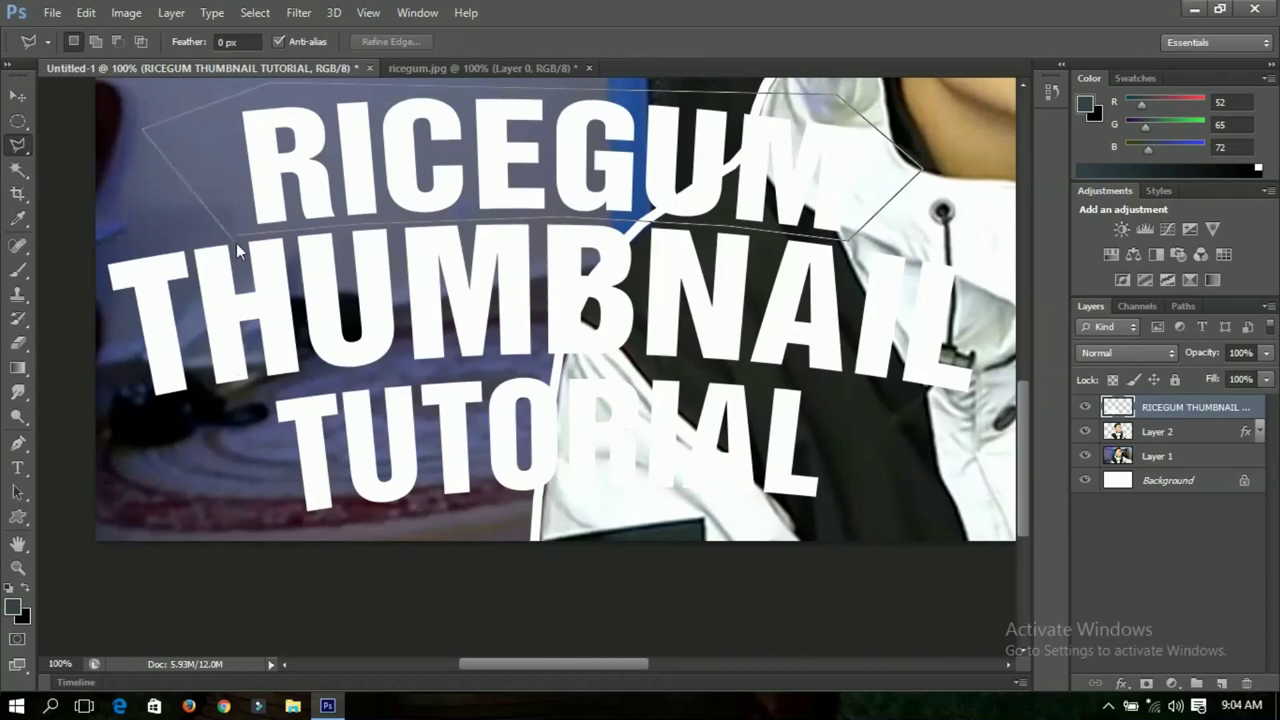
left_click(237, 234)
right_click(390, 166)
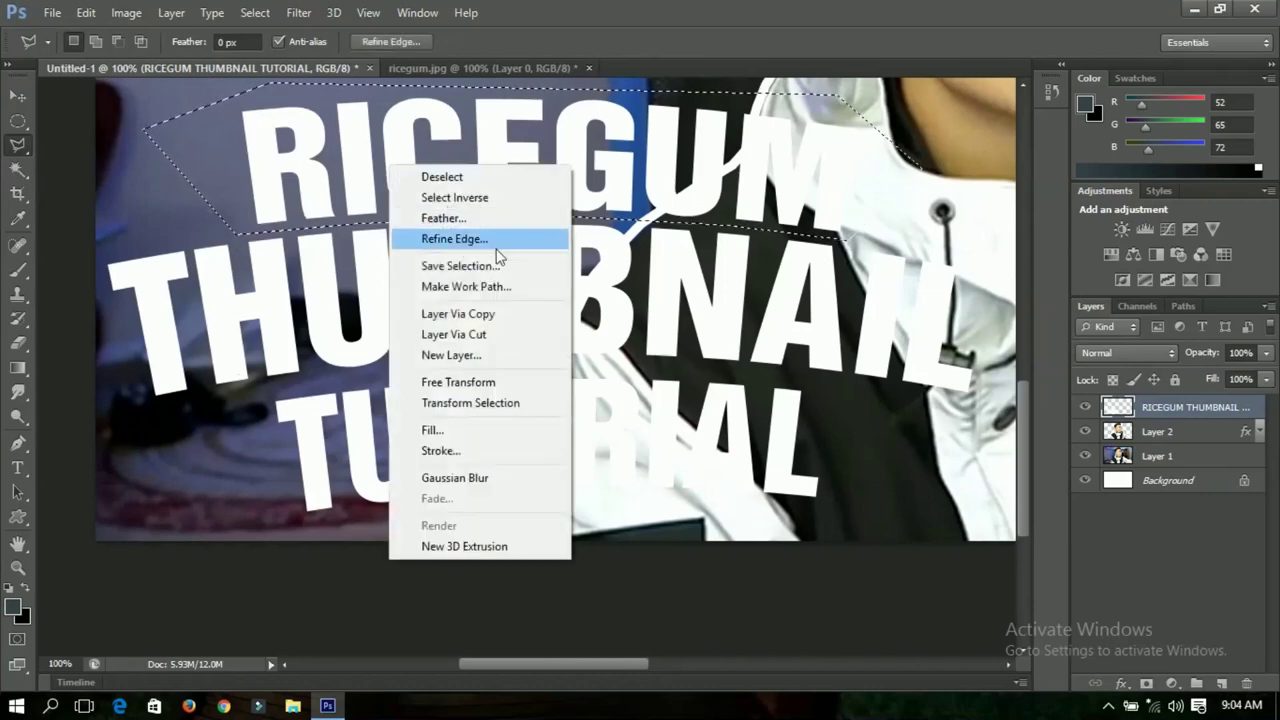
left_click(480, 336)
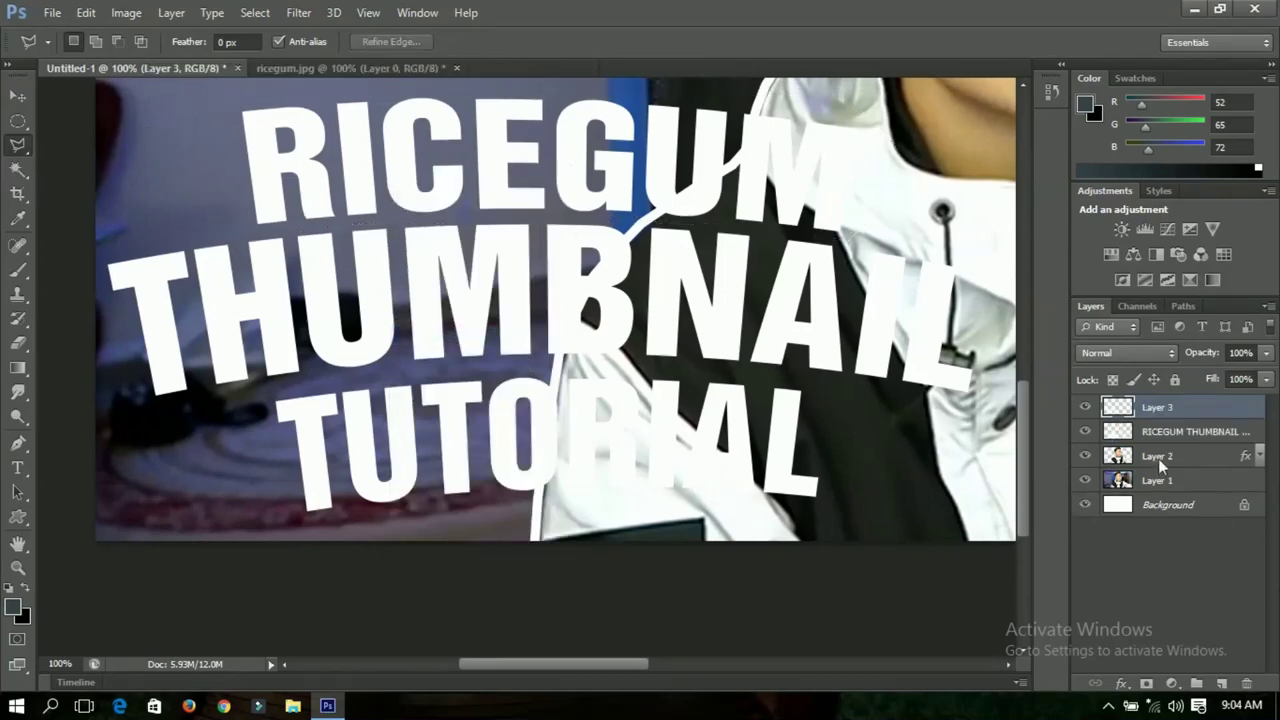
left_click(1085, 407)
left_click(1085, 407)
left_click(1081, 431)
Outline the word TUTORIAL with the Polygonal Lasso and try to cut it to a new layer from Layer 3.
left_click(257, 393)
left_click(548, 362)
left_click(755, 372)
left_click(816, 391)
left_click(883, 465)
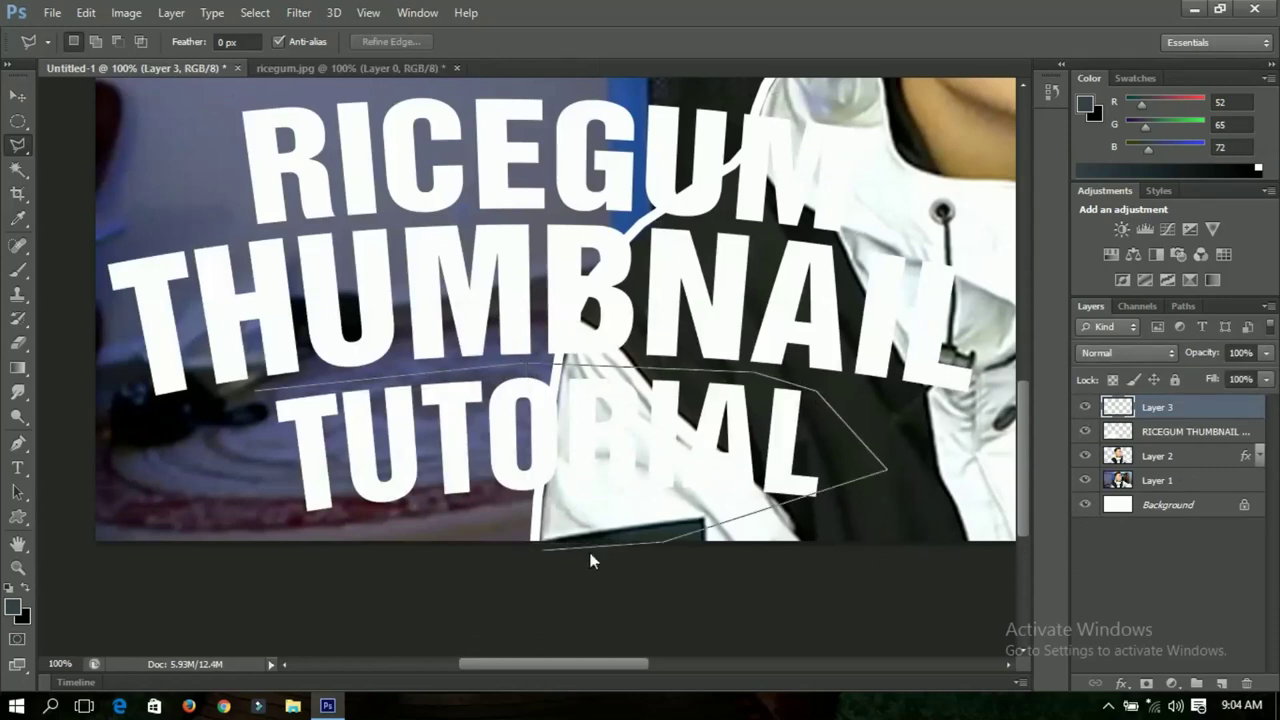
key("BackSpace")
left_click(781, 530)
left_click(195, 545)
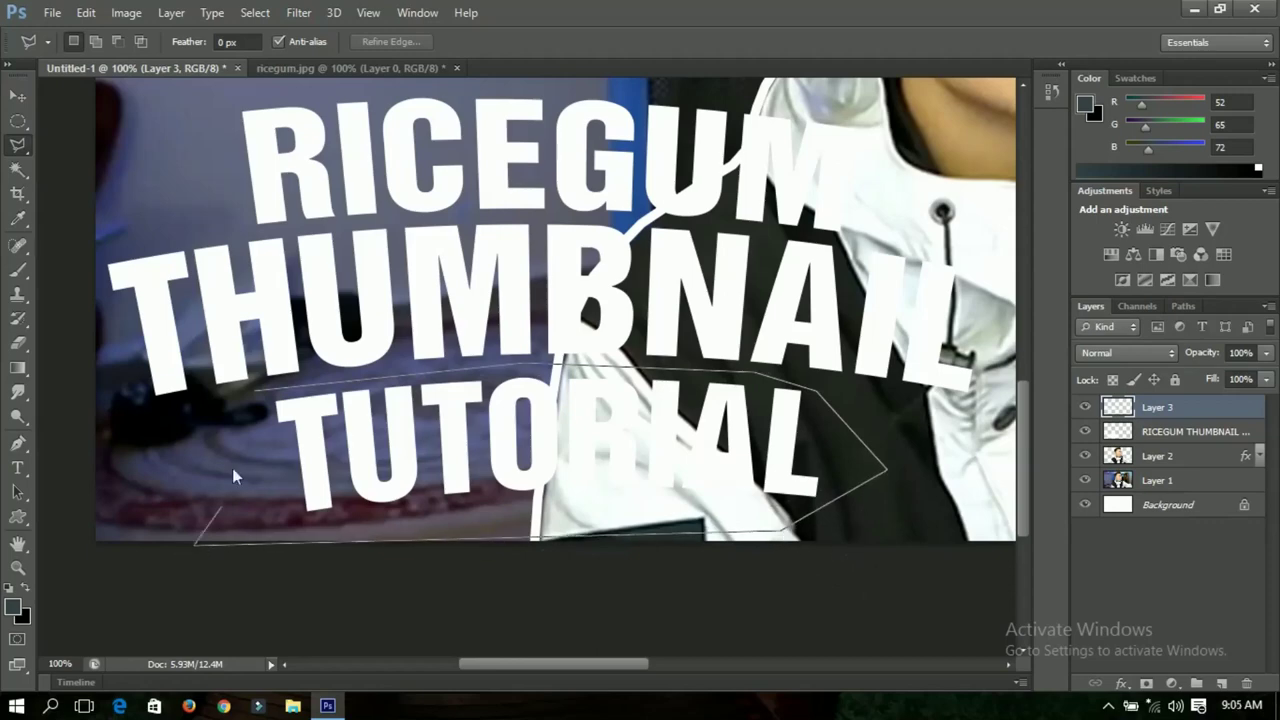
left_click(255, 393)
right_click(416, 433)
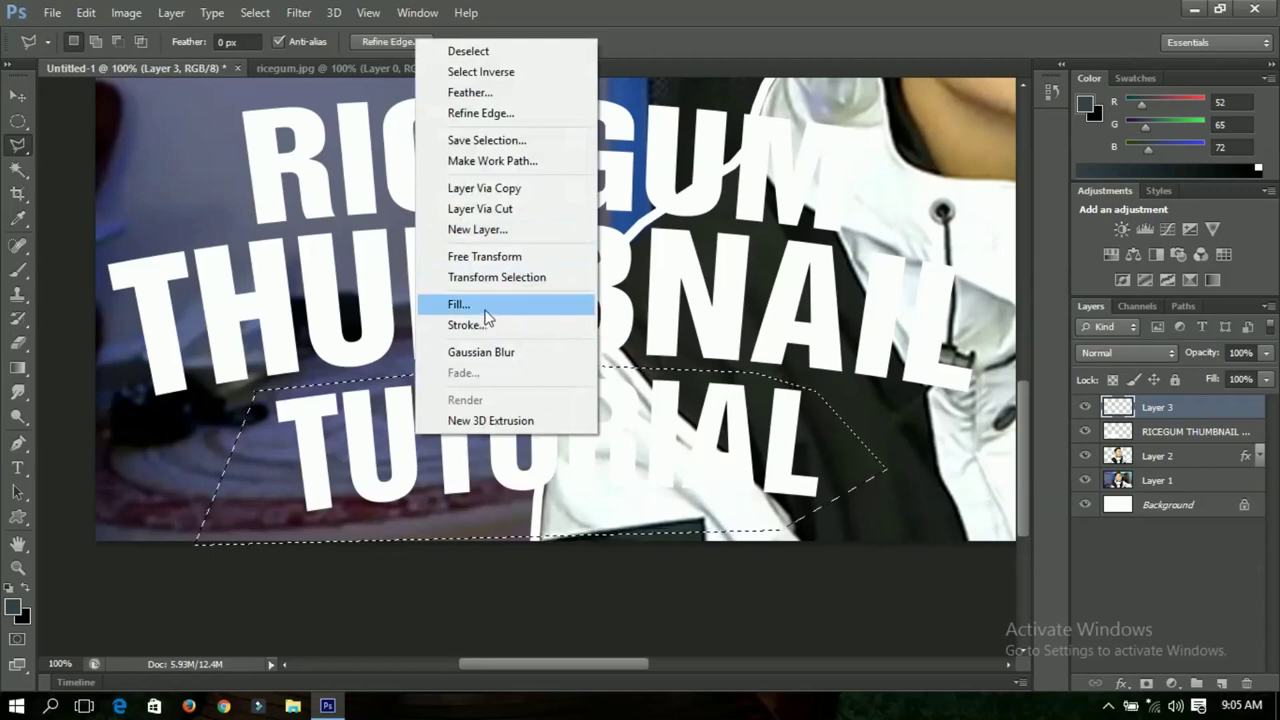
left_click(490, 208)
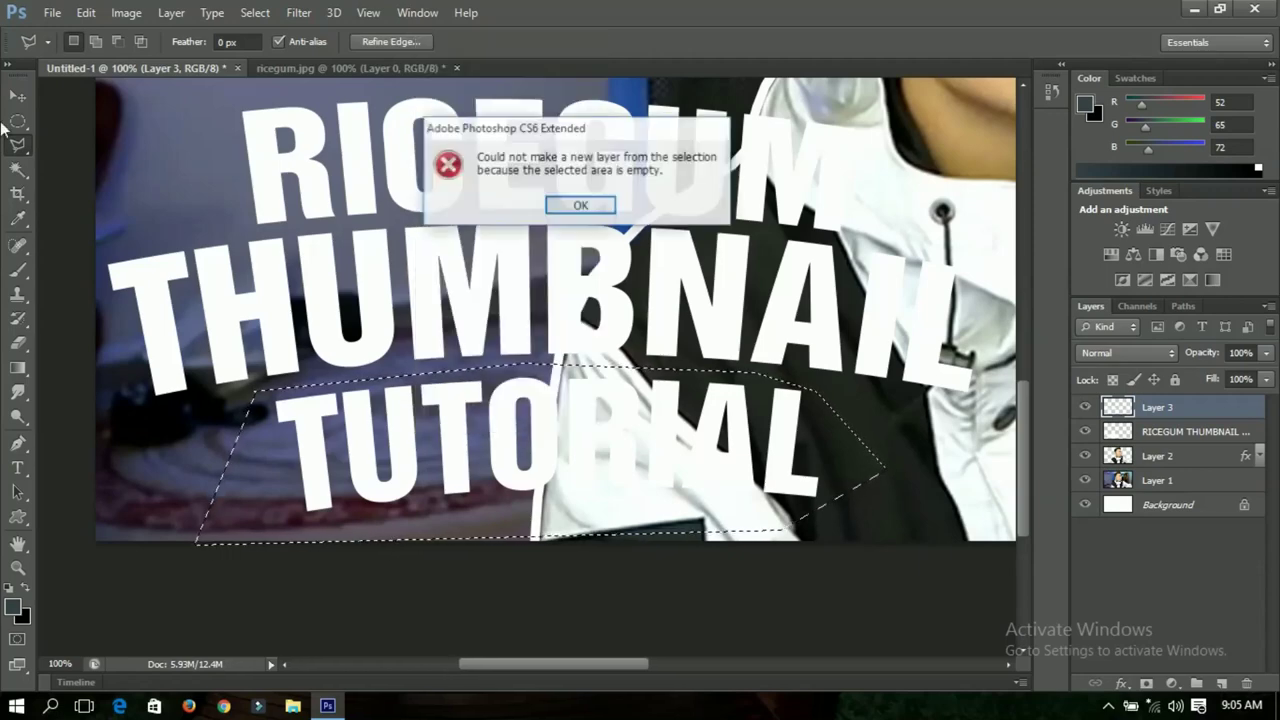
left_click(580, 205)
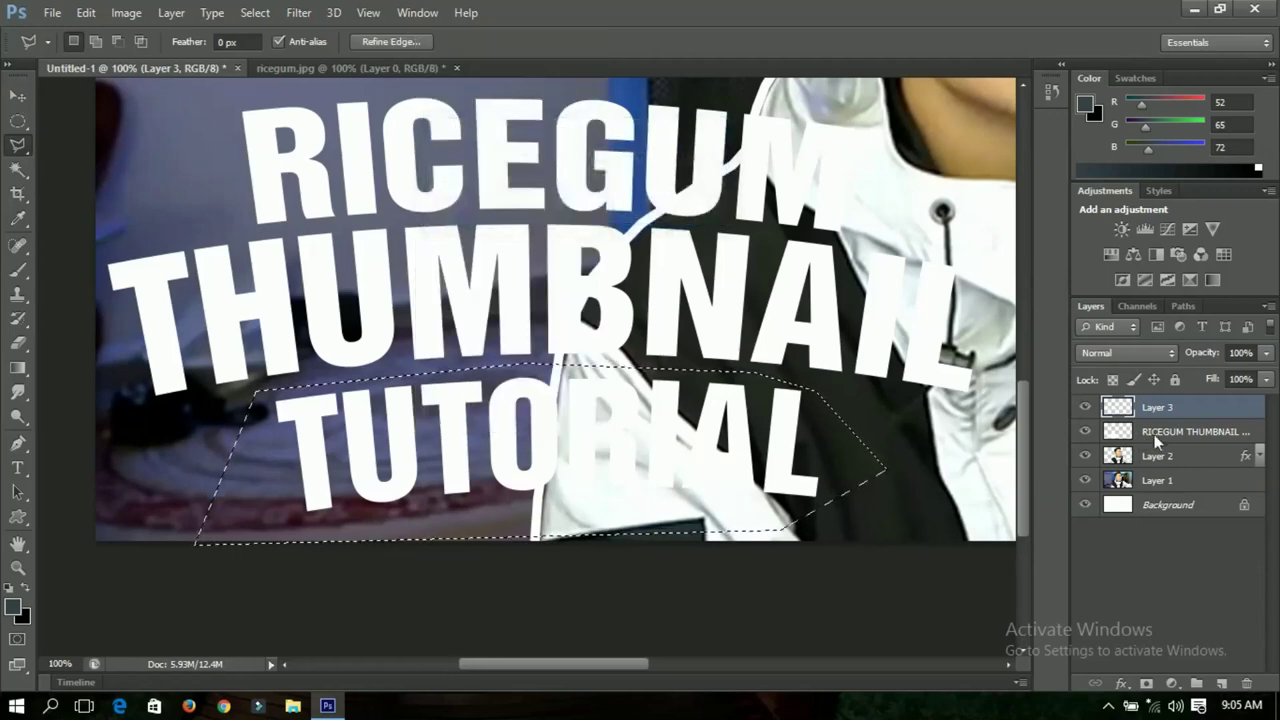
Cut the selected word TUTORIAL from the rasterized text layer to its own layer.
left_click(1167, 438)
right_click(585, 250)
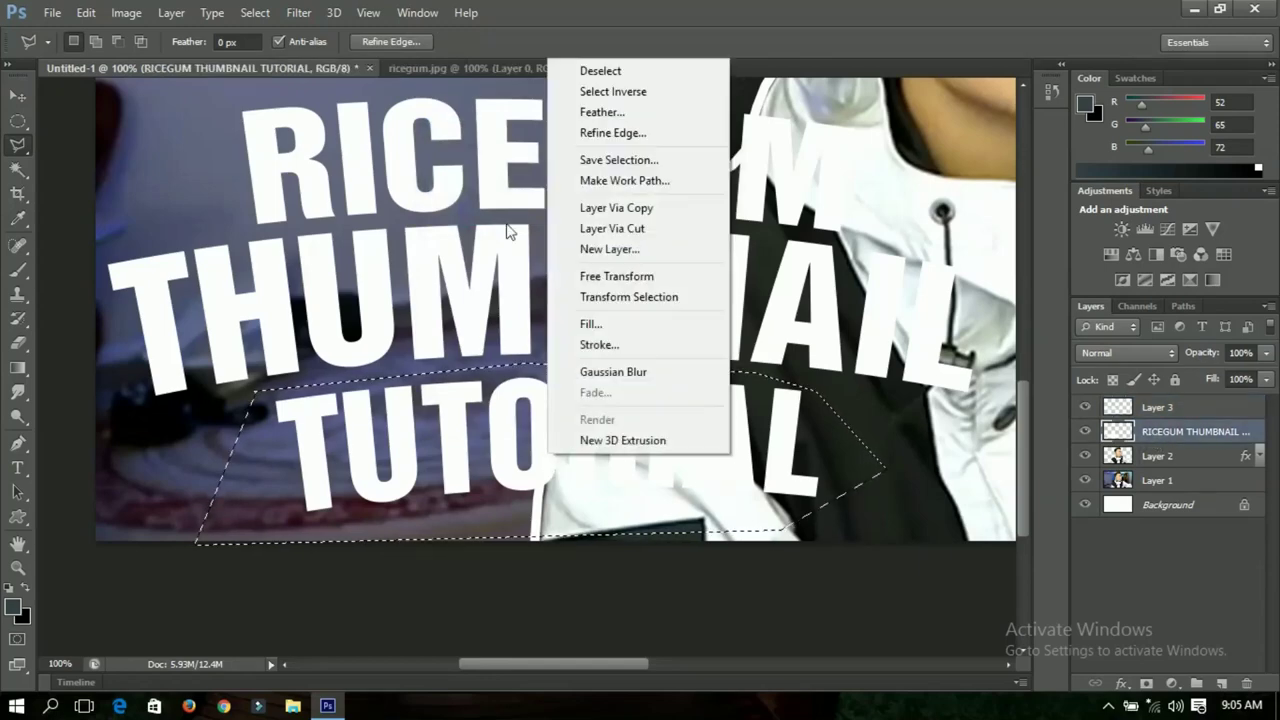
left_click(594, 210)
key("v")
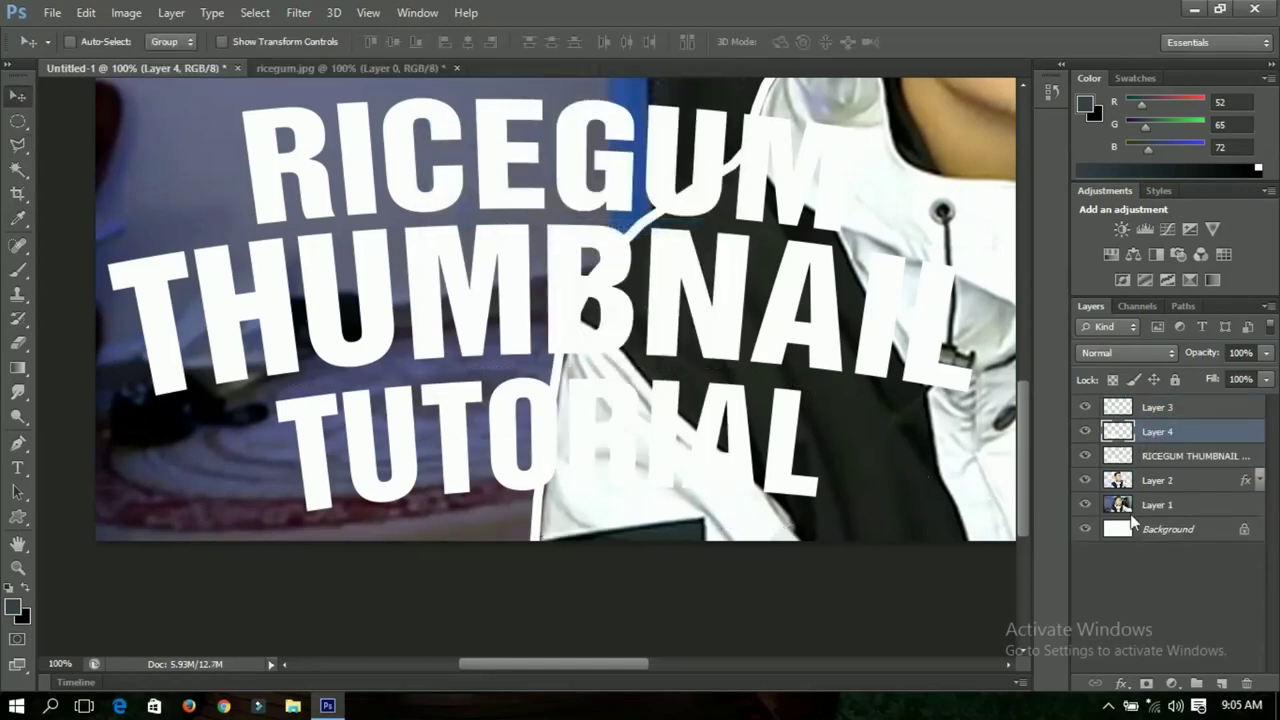
Toggle the visibility of the three text layers to check which word each one holds.
left_click(1085, 455)
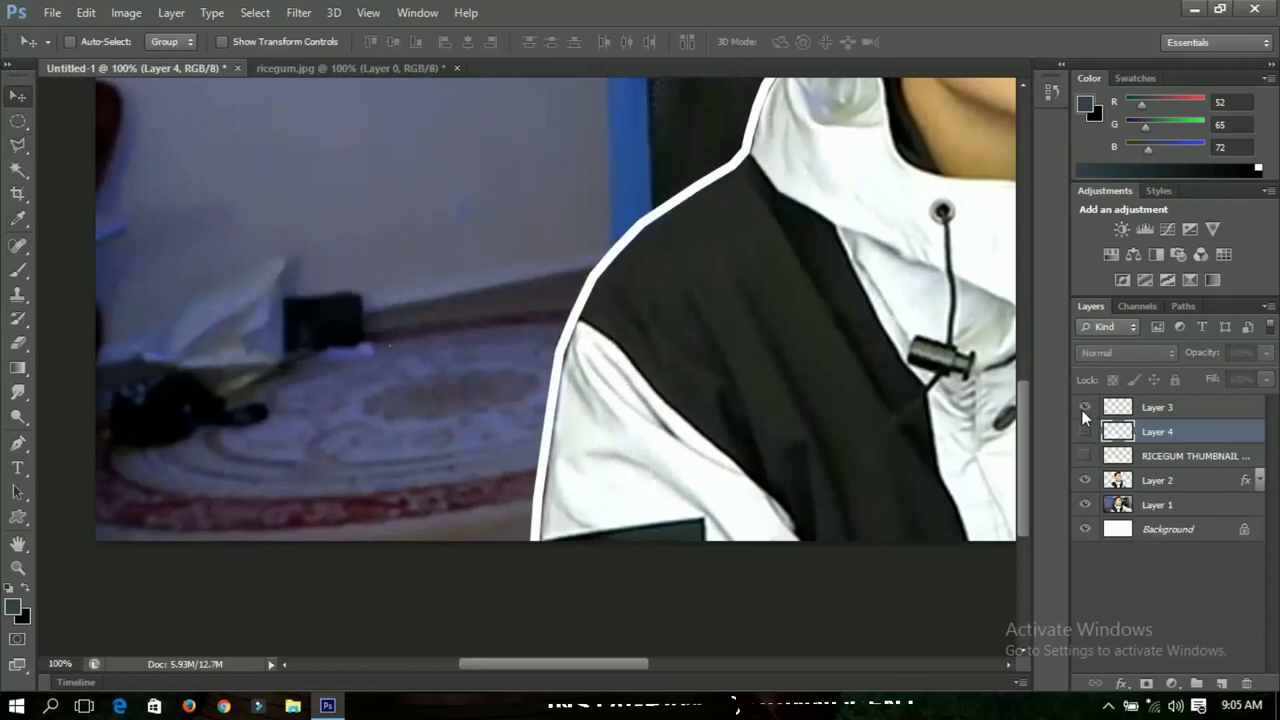
left_click(1085, 455)
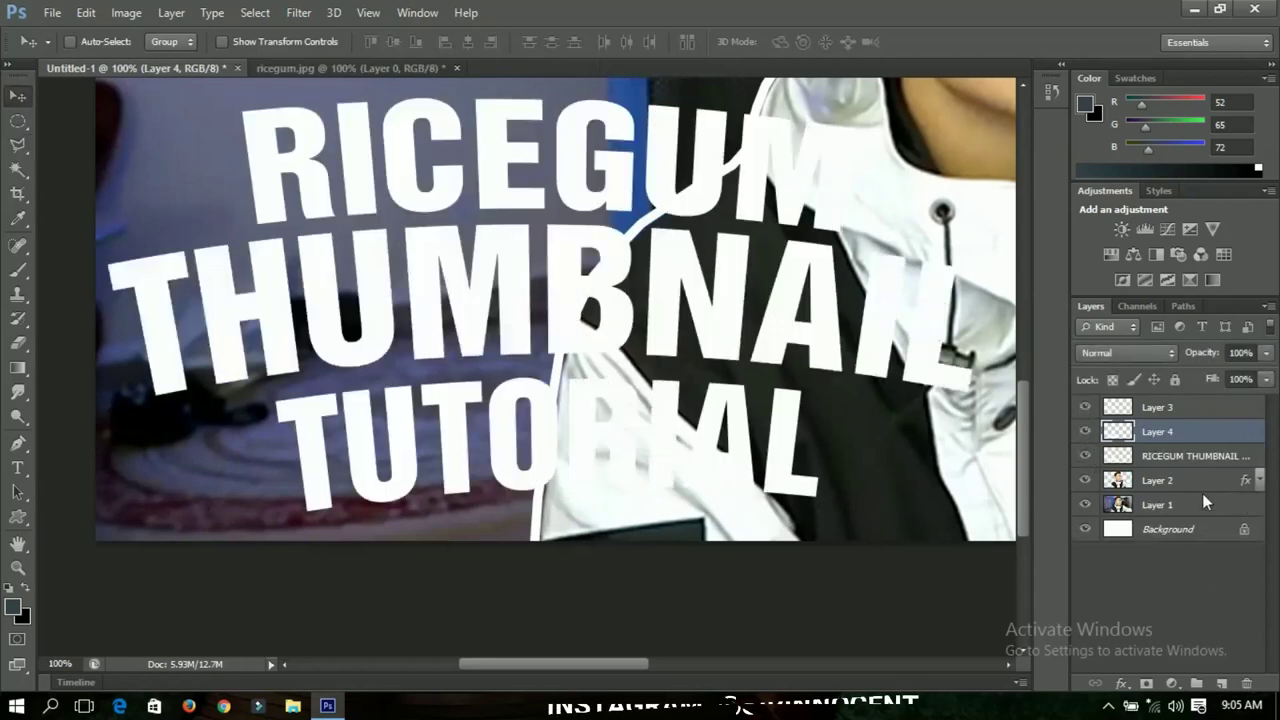
left_click(1083, 431)
left_click(1083, 431)
left_click(1083, 407)
left_click(1083, 407)
left_click(1085, 456)
left_click(1085, 456)
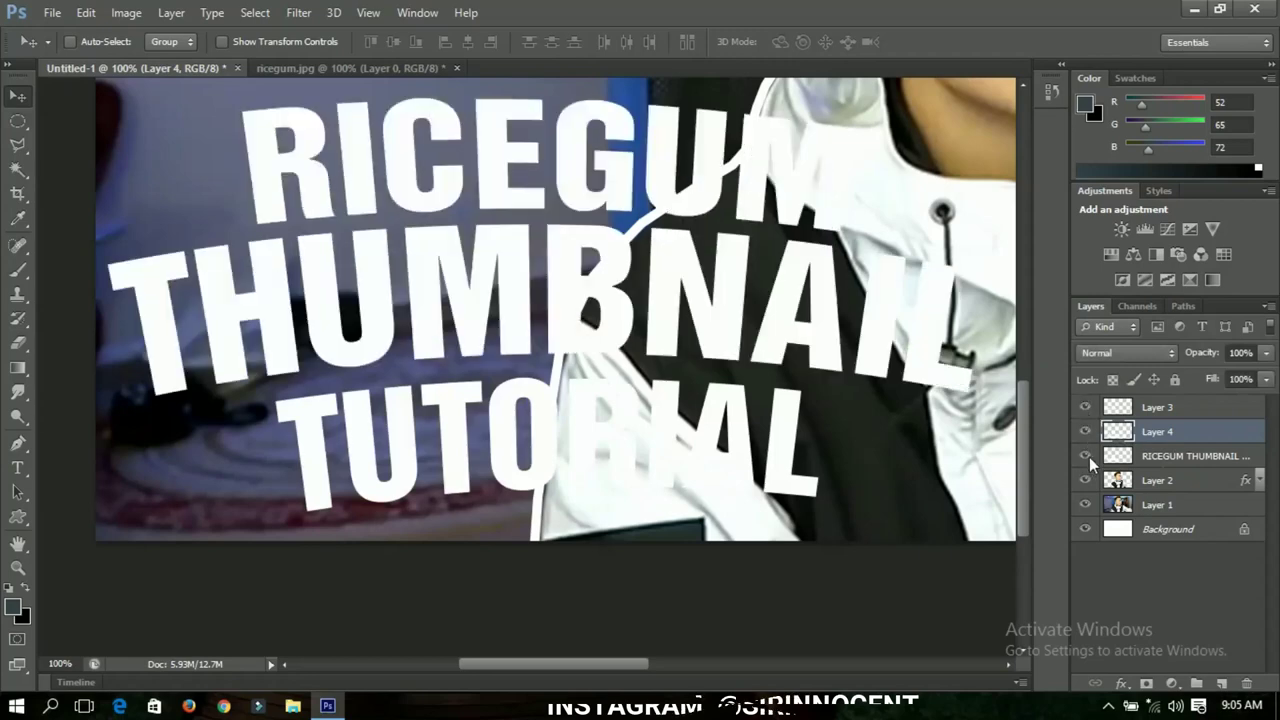
Add a thick black outside stroke to the THUMBNAIL layer at 100% opacity.
left_click(1174, 456)
right_click(1174, 456)
left_click(868, 114)
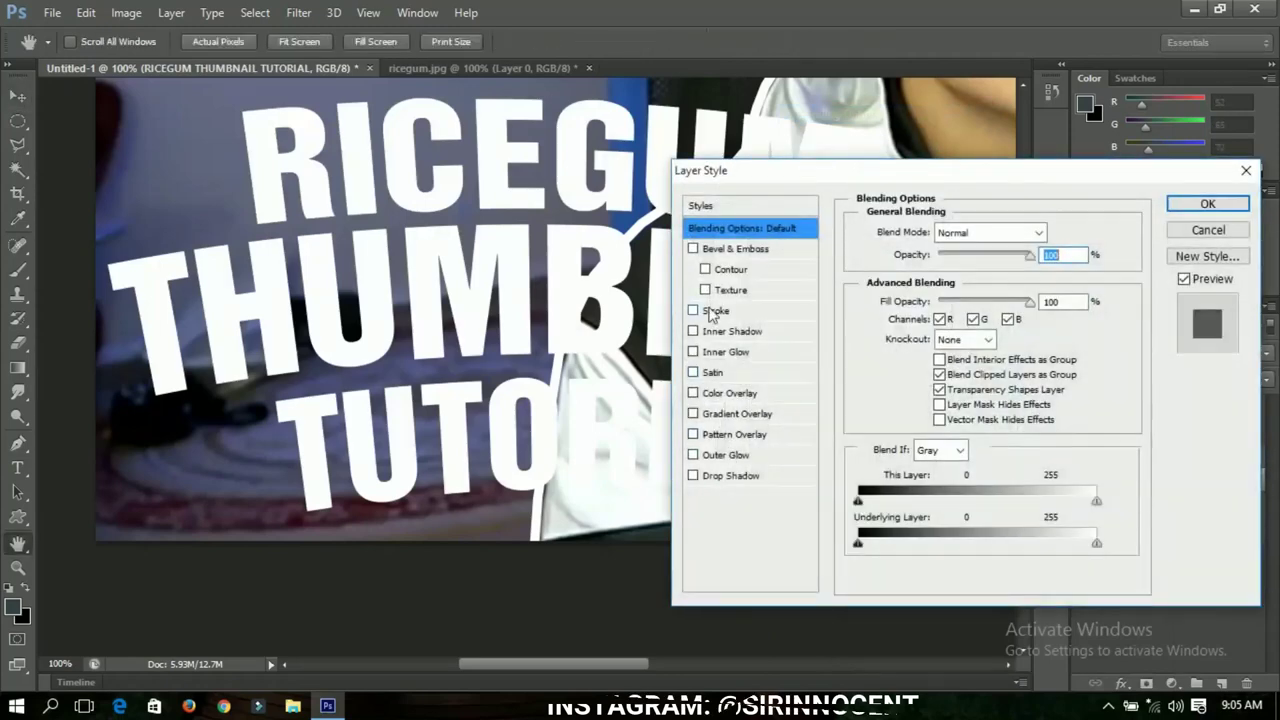
left_click(713, 311)
left_click_drag(929, 237, 935, 240)
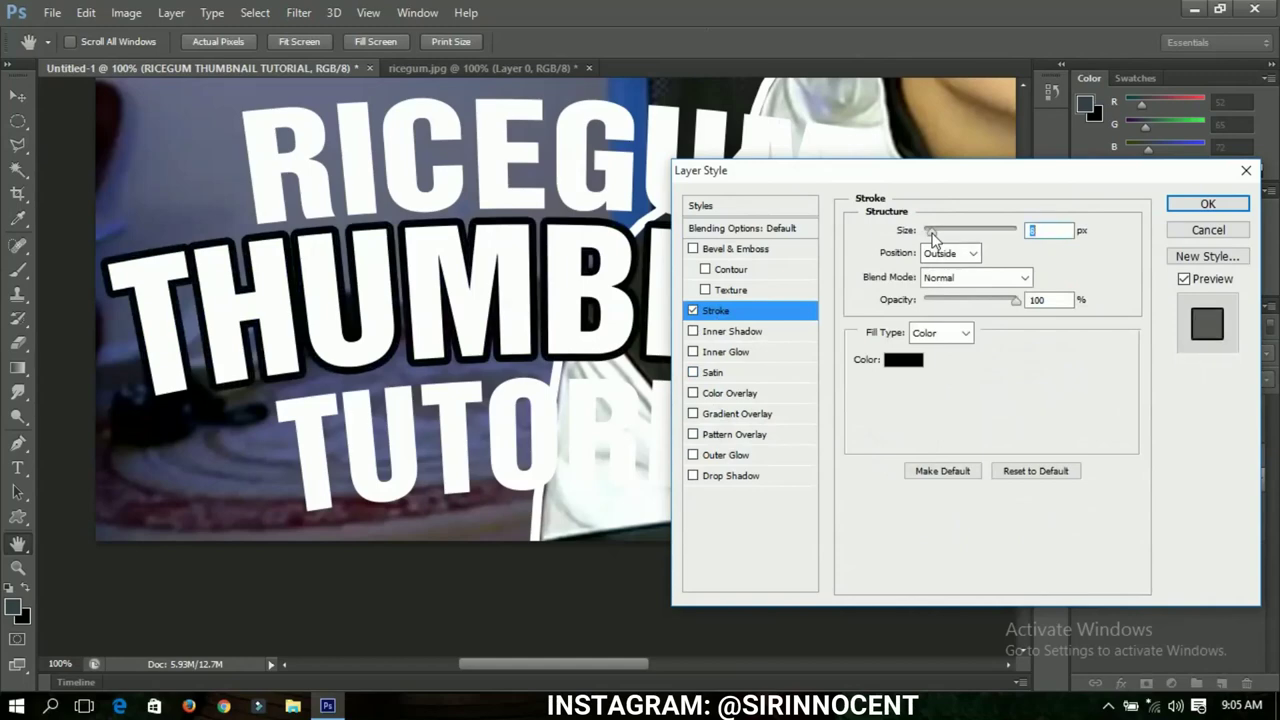
Apply a linear 90° gradient overlay from #e319f9 to #f98ee0 to THUMBNAIL and collapse the layer's effects list.
left_click(718, 418)
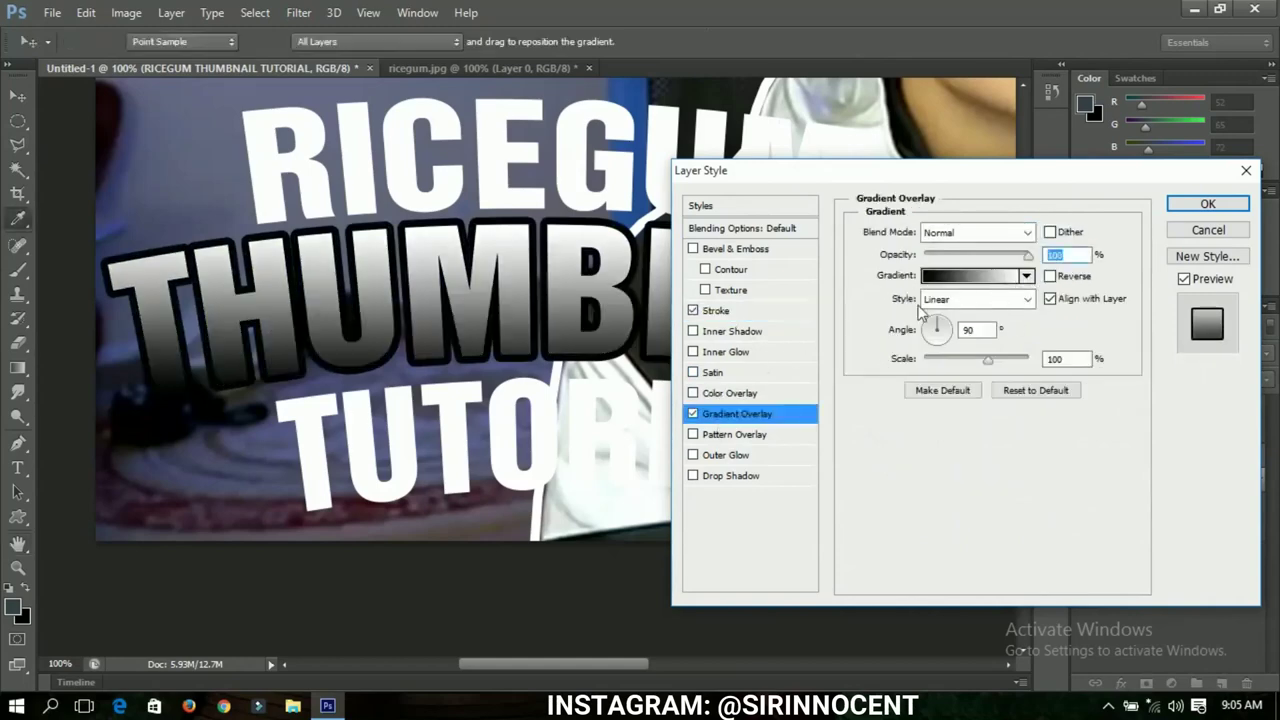
left_click(950, 276)
left_click(835, 280)
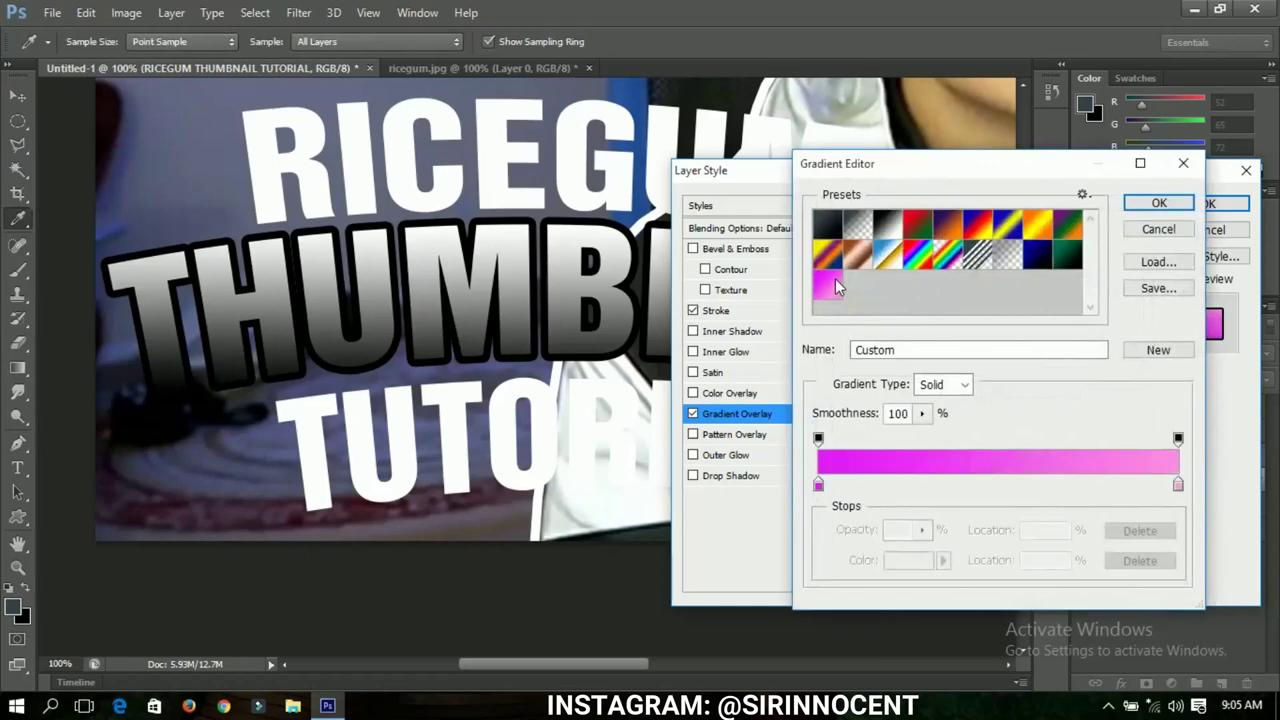
left_click(818, 486)
double_click(818, 486)
double_click(1095, 461)
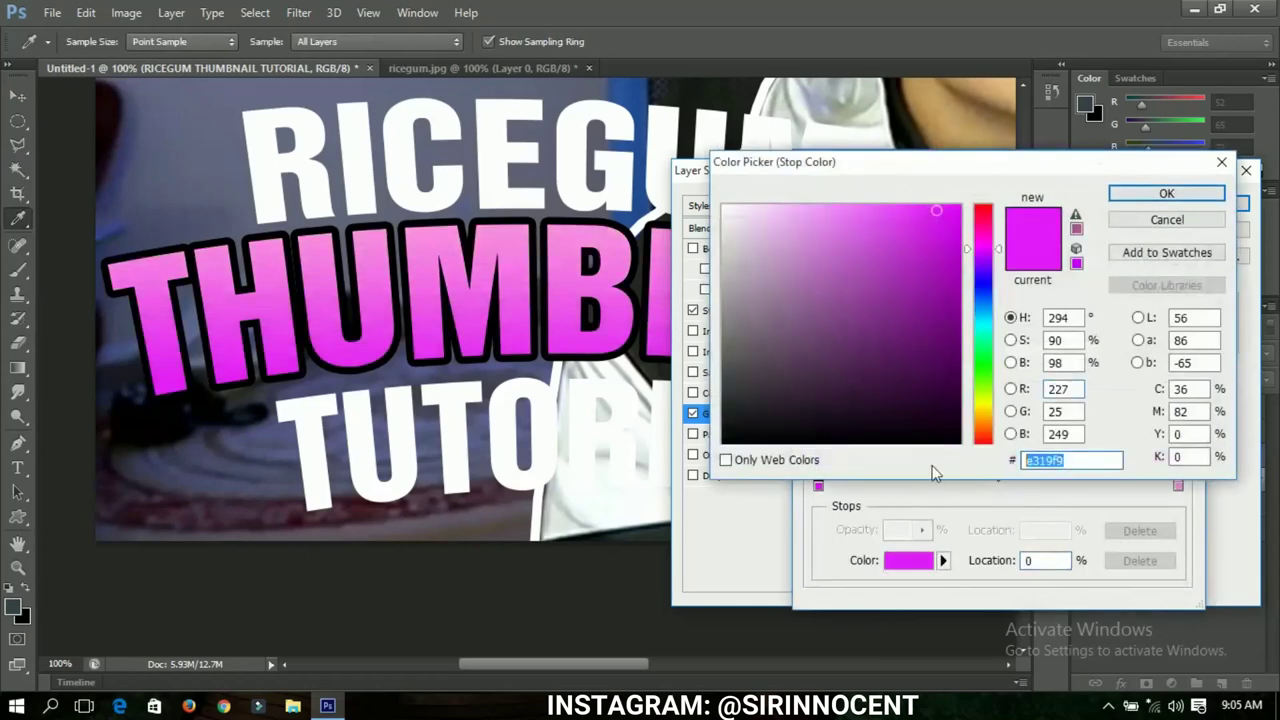
left_click(1160, 196)
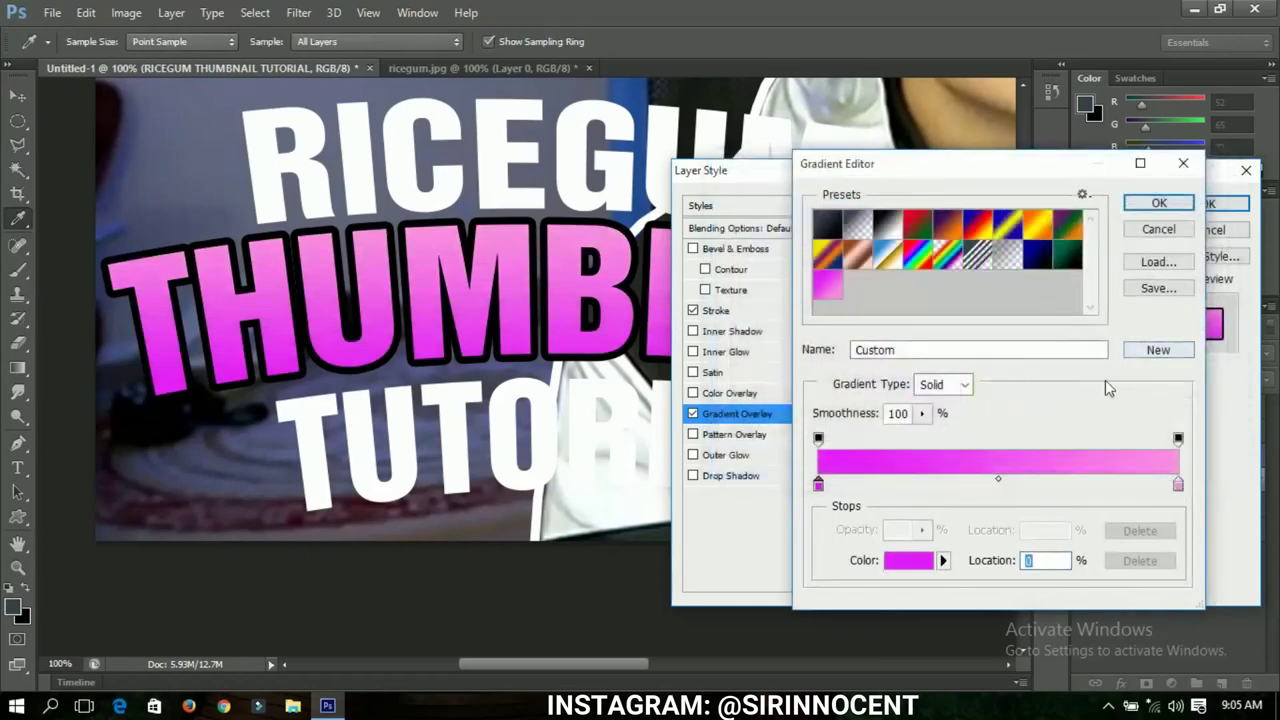
double_click(1179, 488)
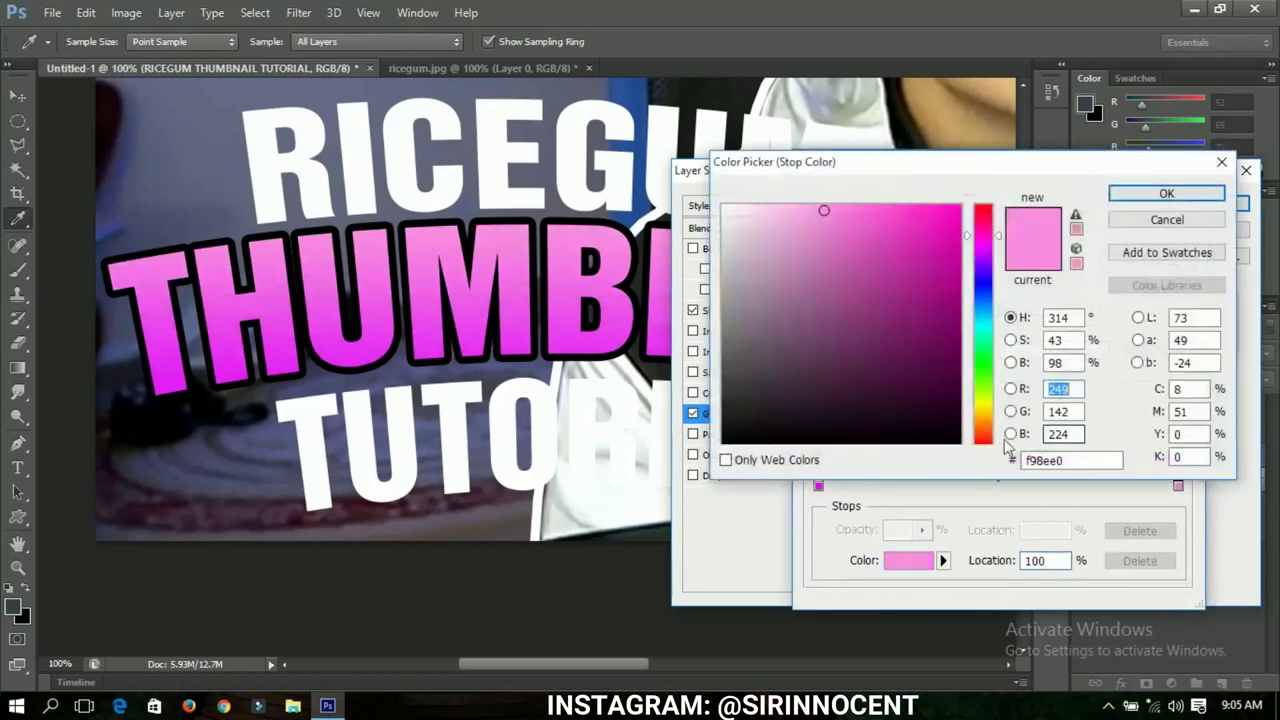
left_click(1166, 193)
left_click(1158, 203)
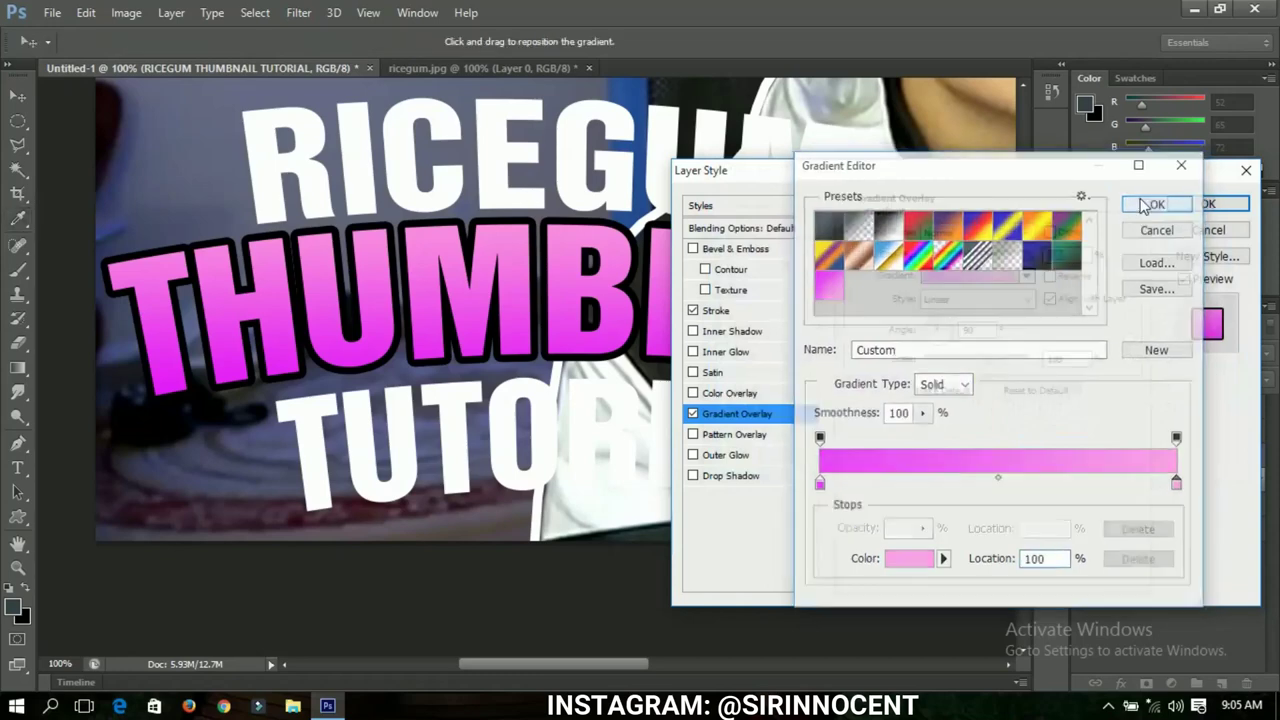
left_click(1207, 203)
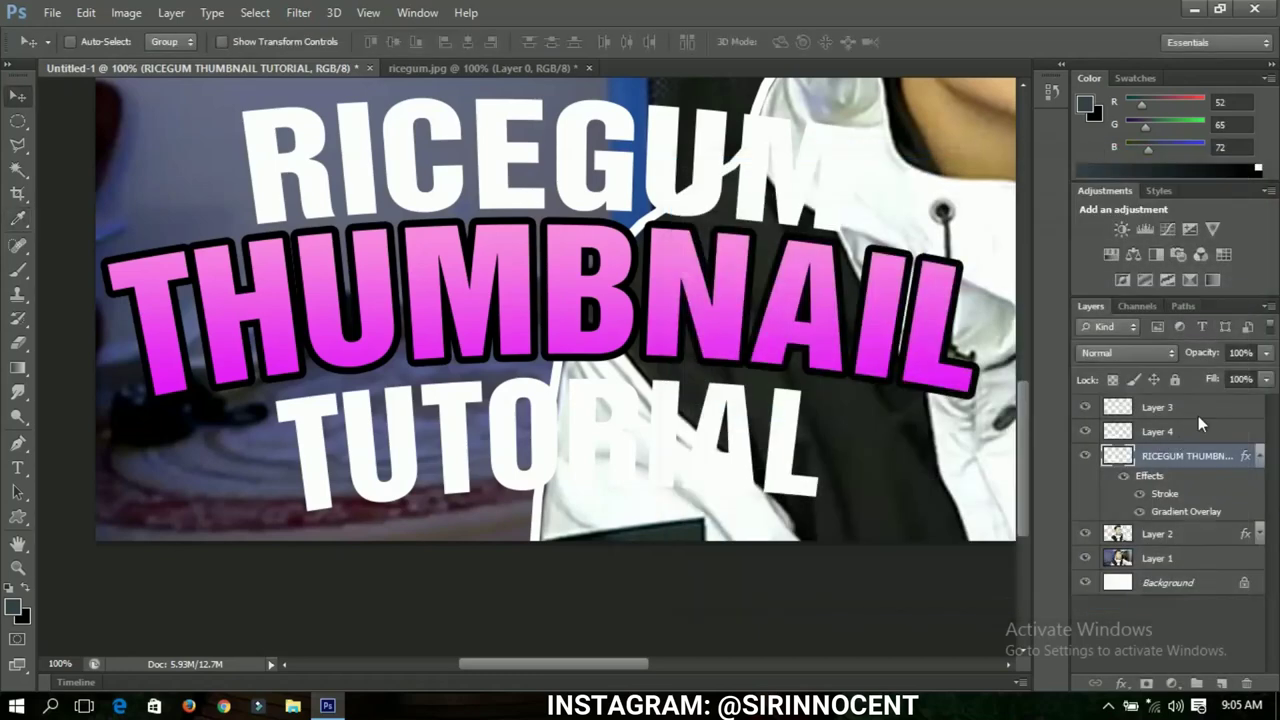
left_click(1260, 456)
Add an 8 px black outside stroke at 100% opacity to the RICEGUM layer and enable its color overlay.
left_click(1164, 435)
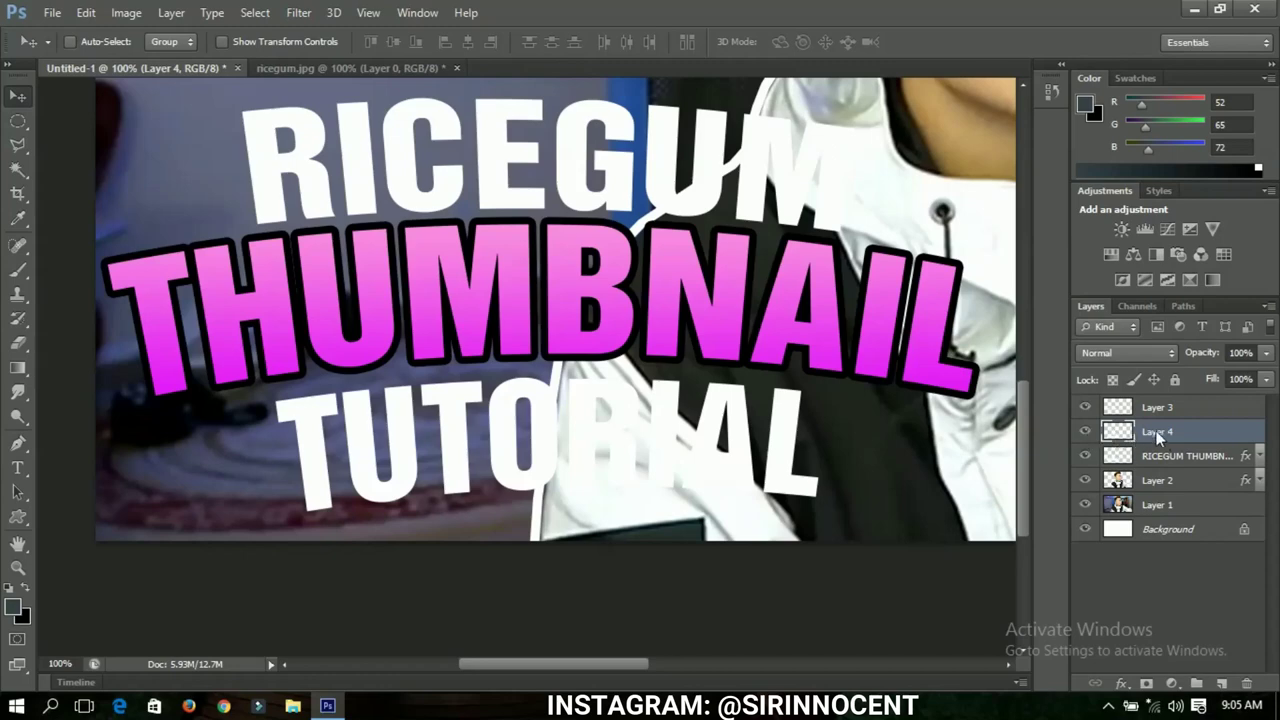
left_click(1086, 406)
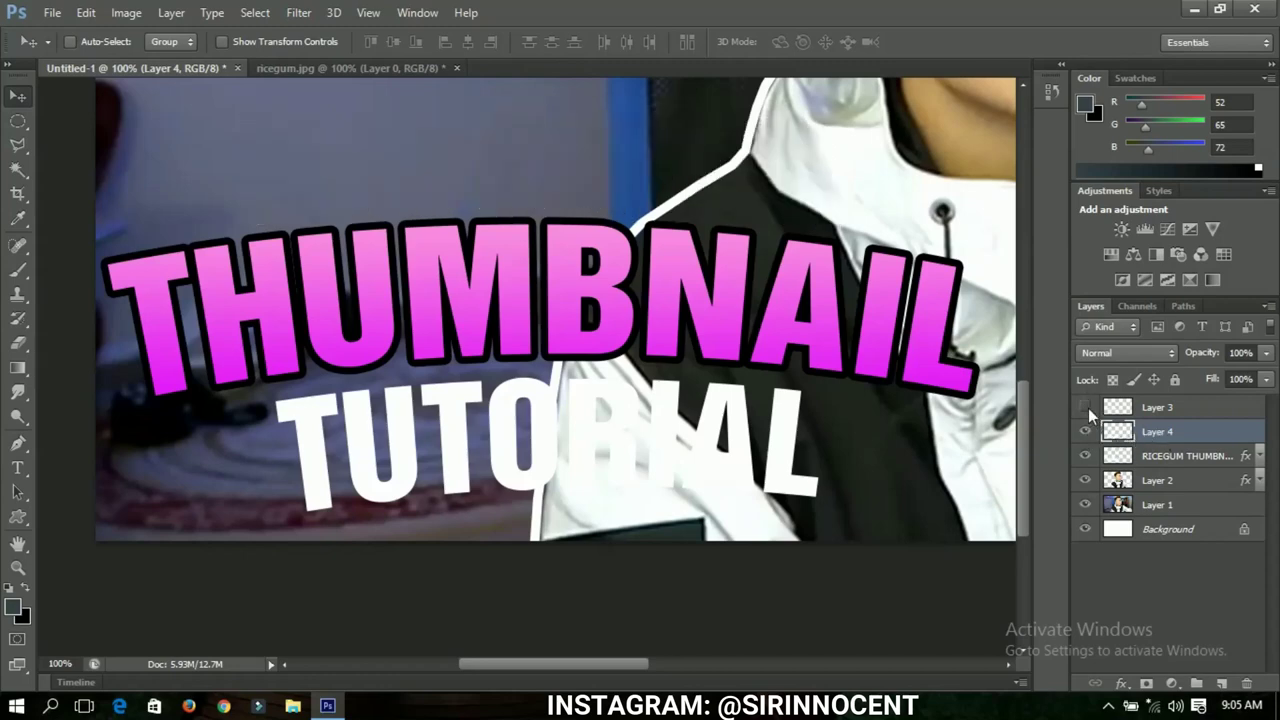
left_click(1150, 409)
right_click(1163, 406)
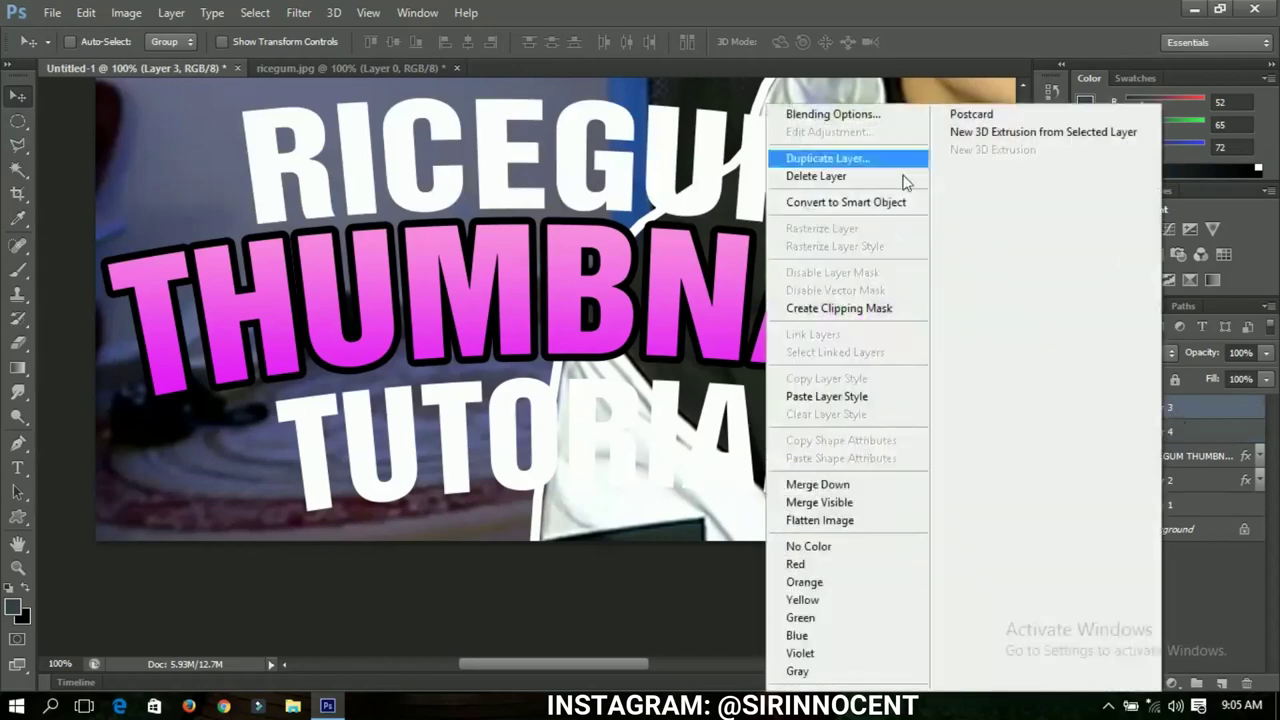
key("Escape")
key("space")
double_click(1220, 407)
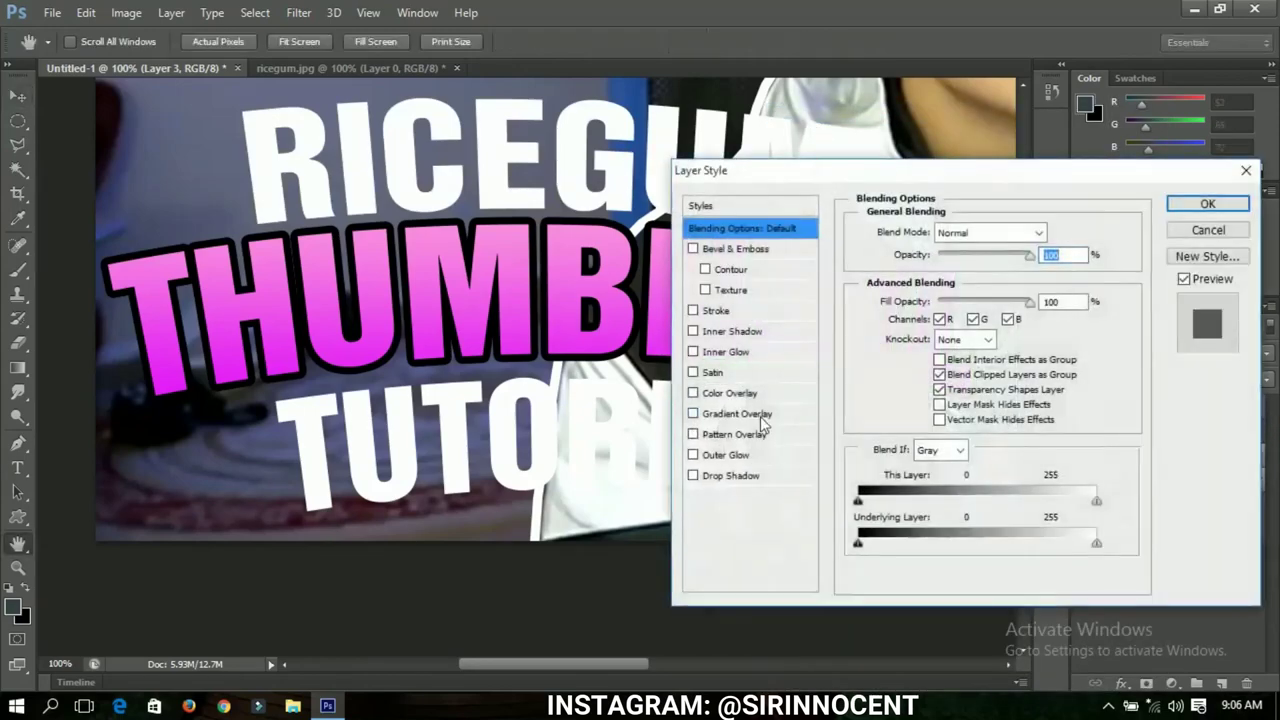
left_click(716, 310)
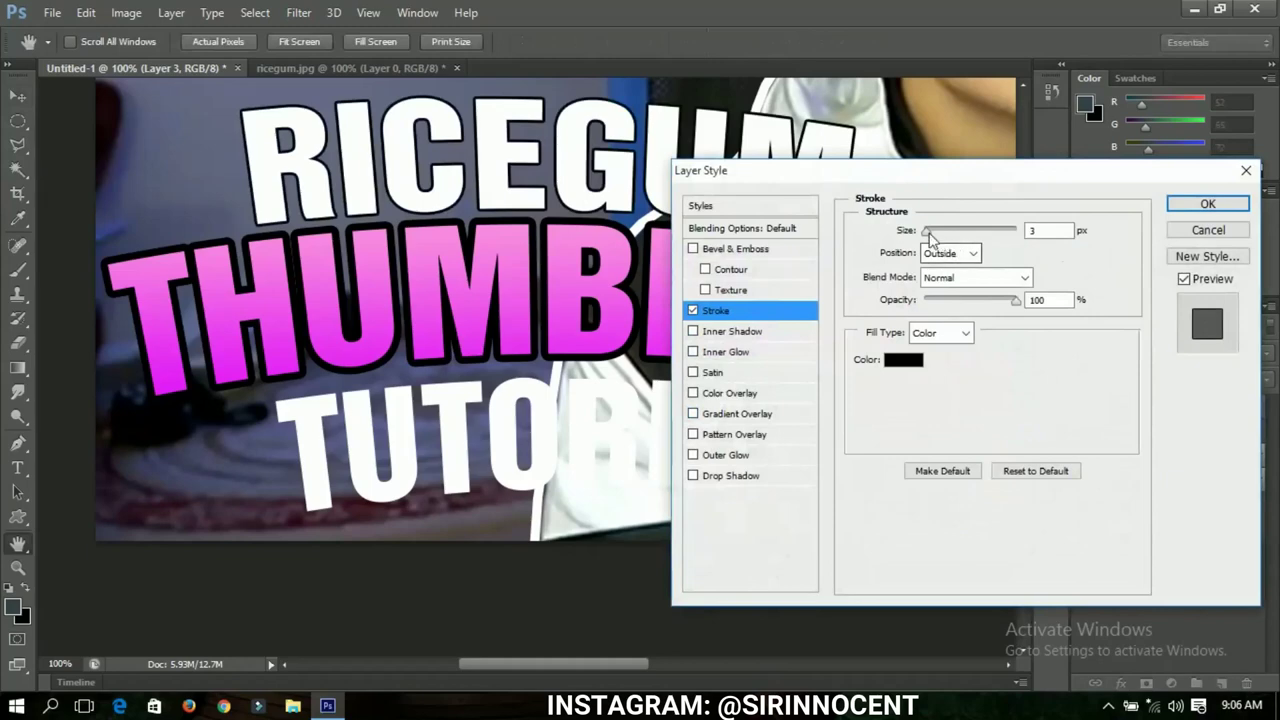
left_click_drag(927, 231, 932, 236)
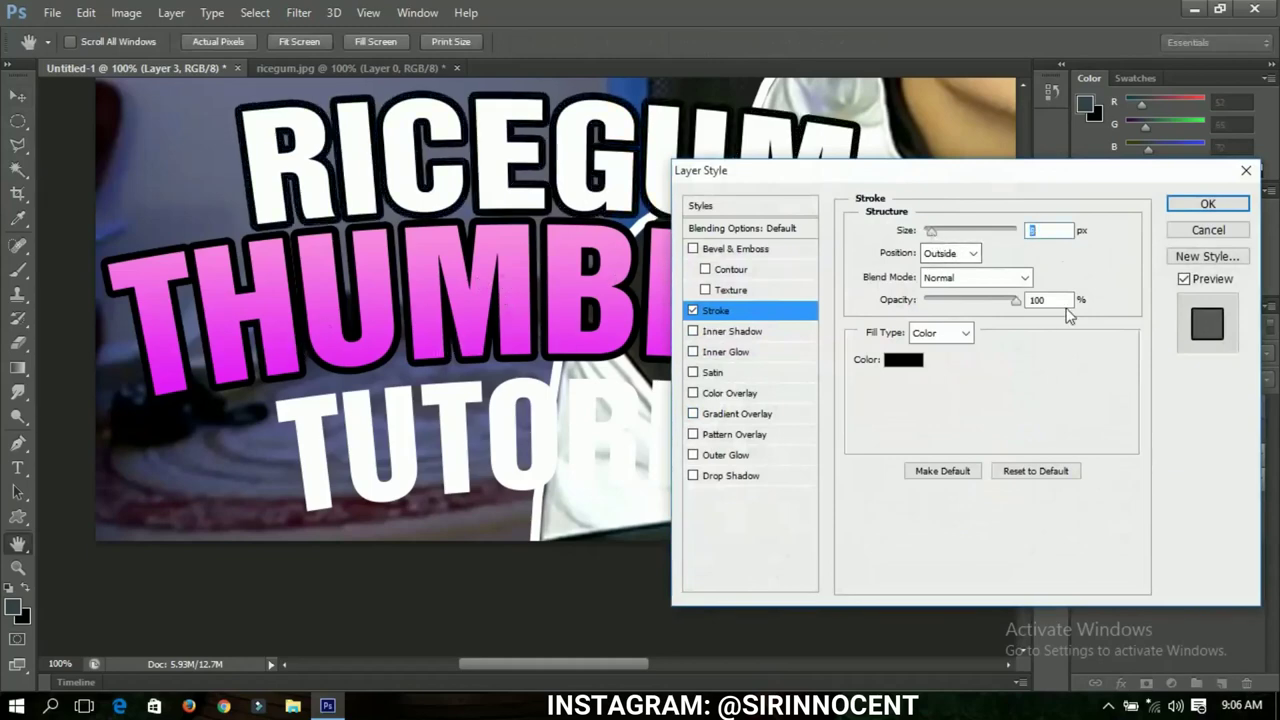
left_click(693, 393)
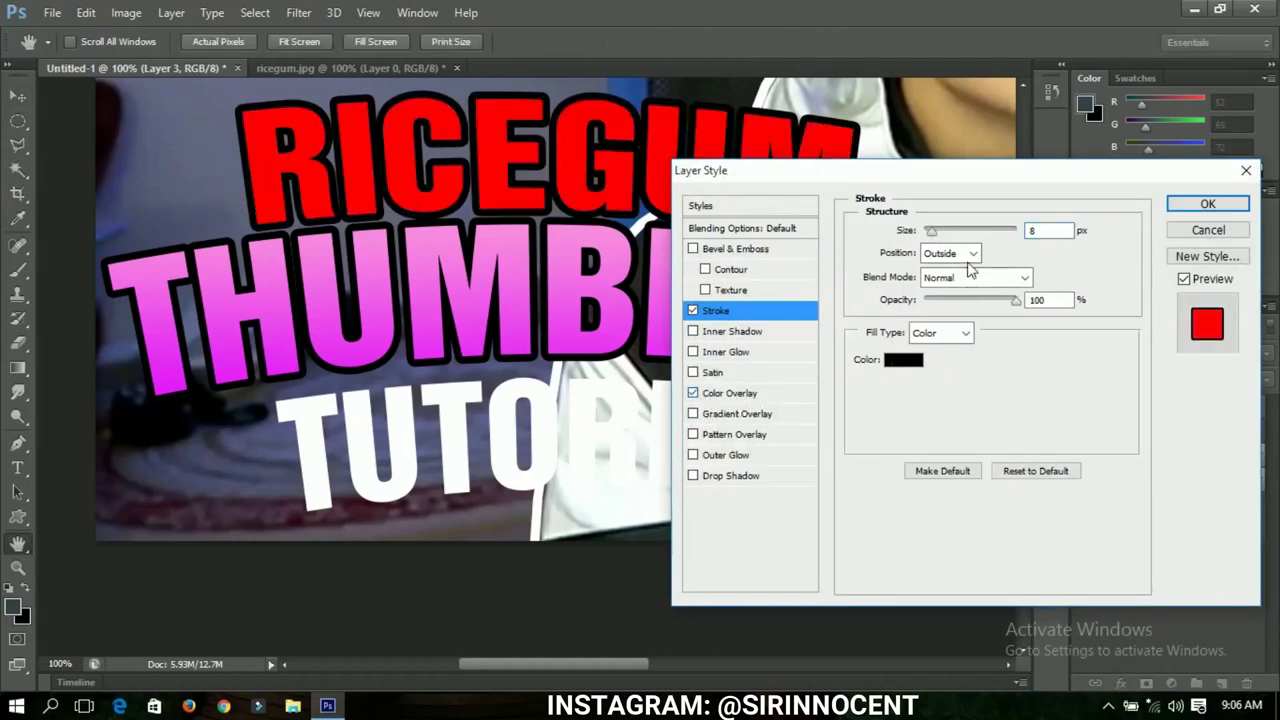
left_click(904, 361)
left_click(721, 207)
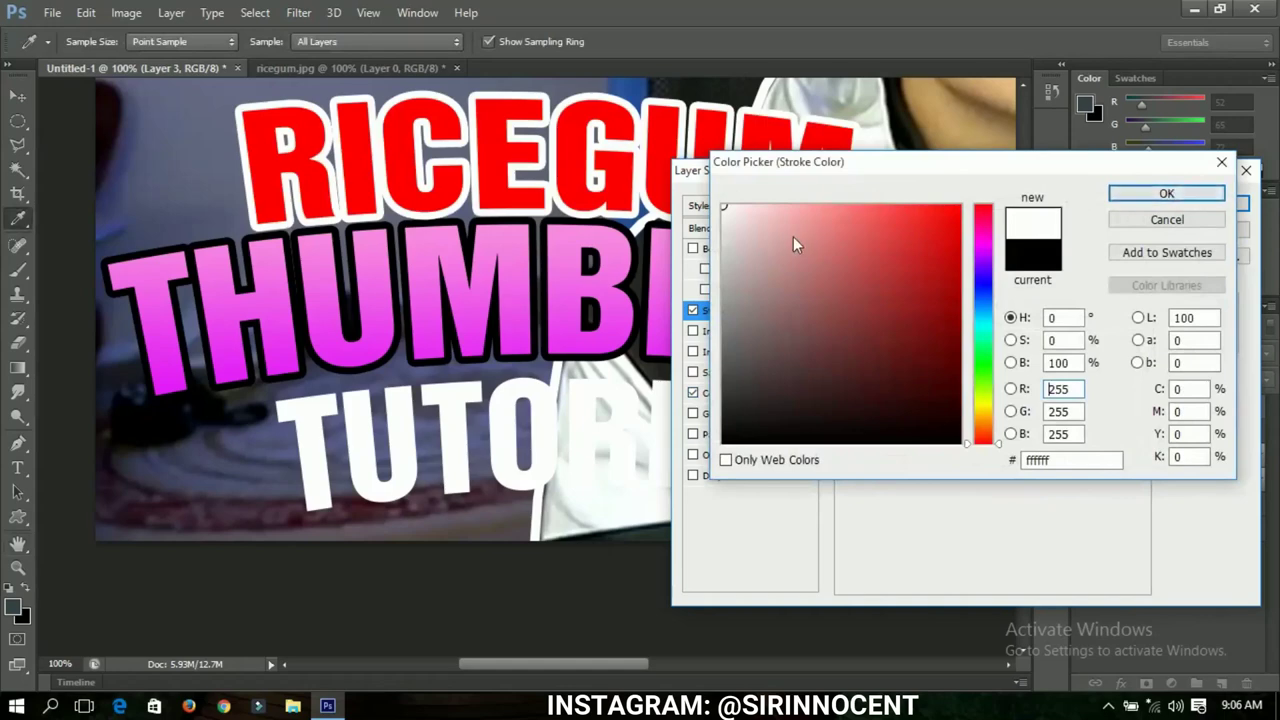
left_click(1198, 219)
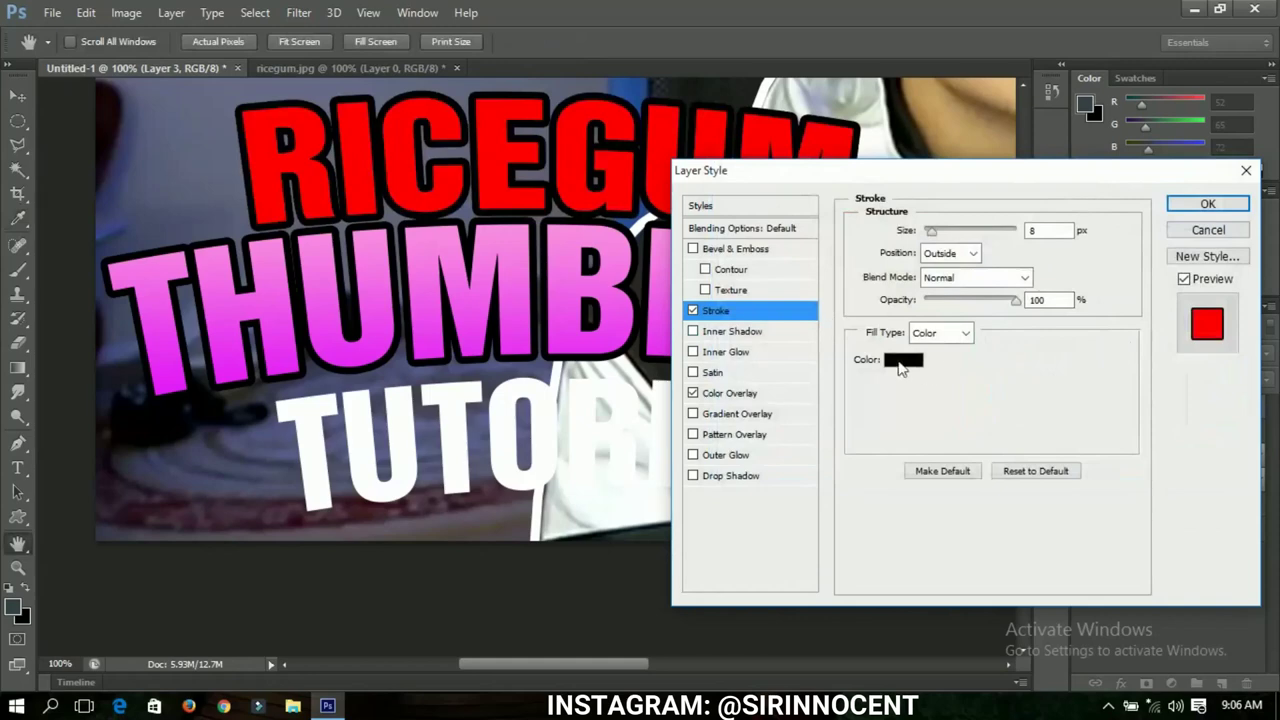
Set the RICEGUM layer's color overlay to white #ffffff.
left_click(758, 396)
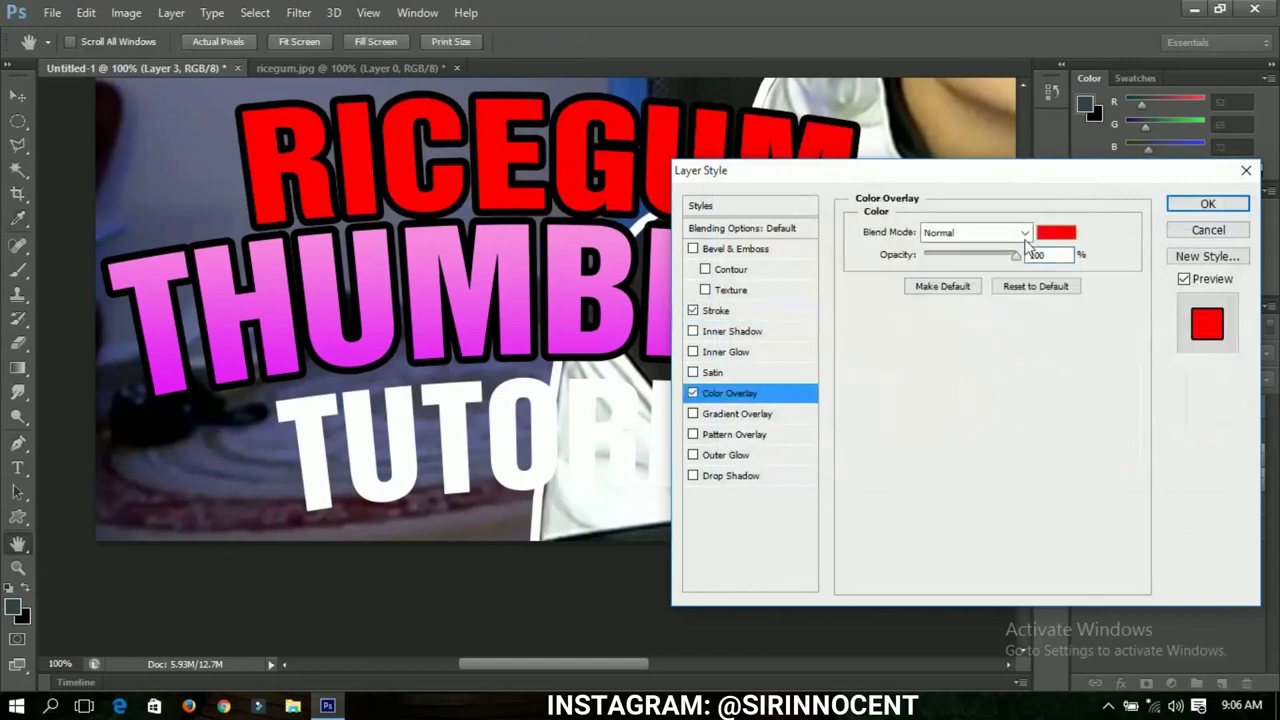
left_click(1056, 236)
left_click(723, 206)
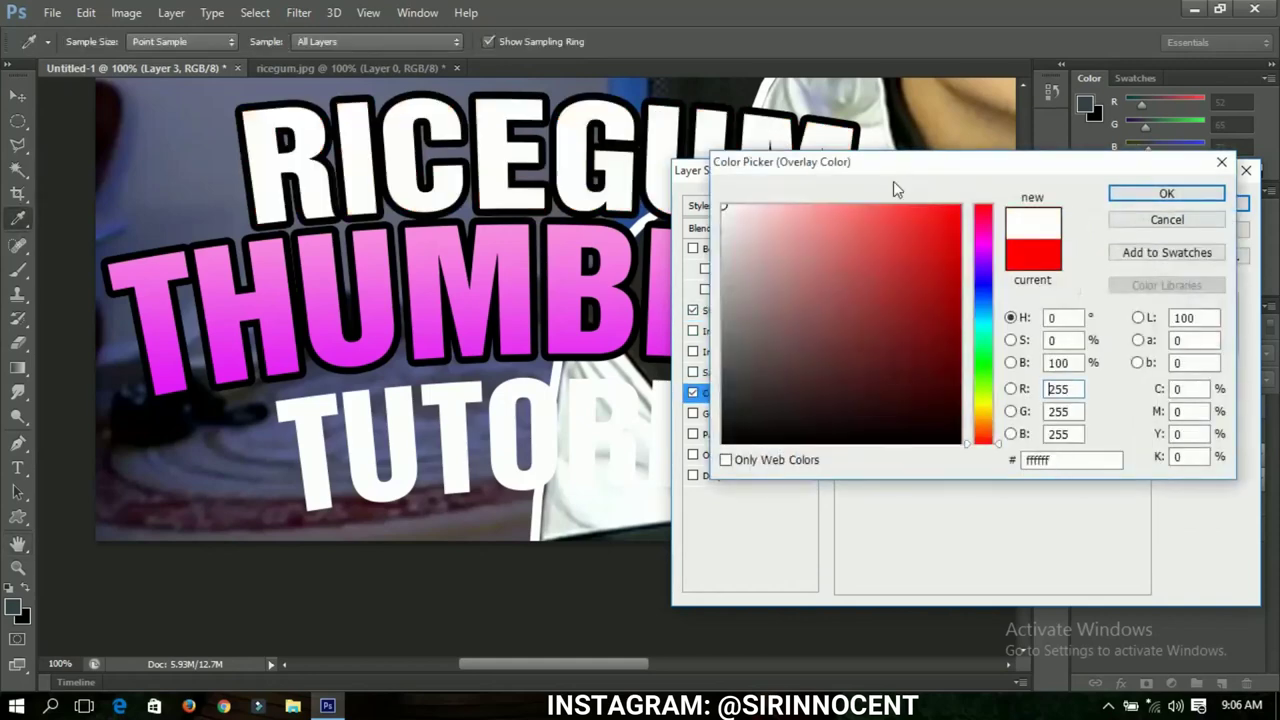
left_click(1136, 197)
Enable a linear 90° black-to-white gradient overlay on RICEGUM, lower its color overlay opacity to 77%, and collapse the effects list.
left_click(735, 414)
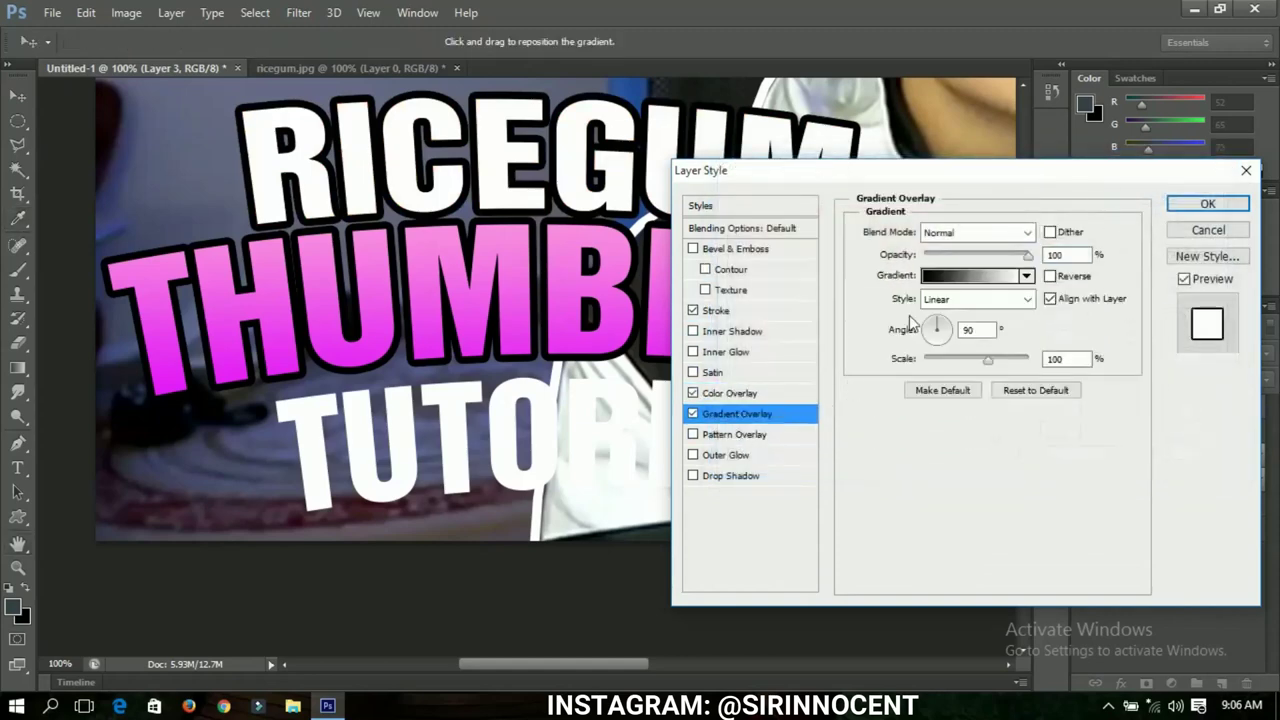
left_click(755, 397)
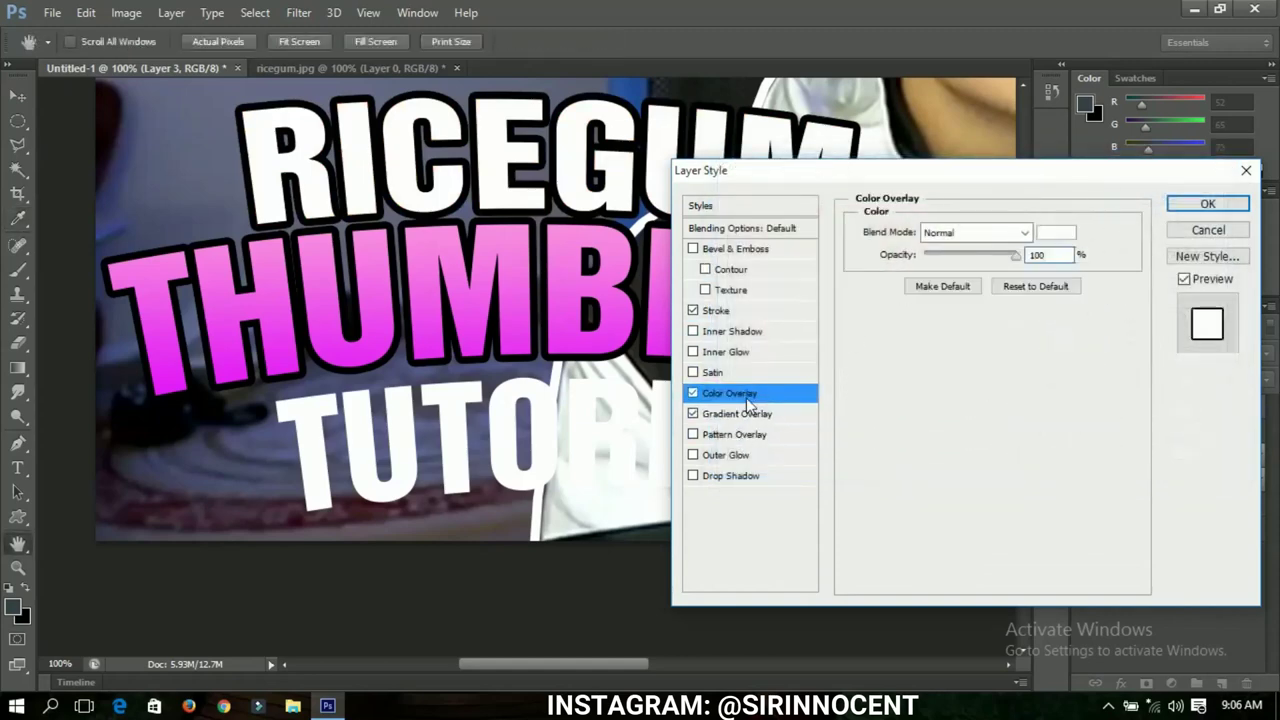
left_click_drag(1012, 257, 985, 258)
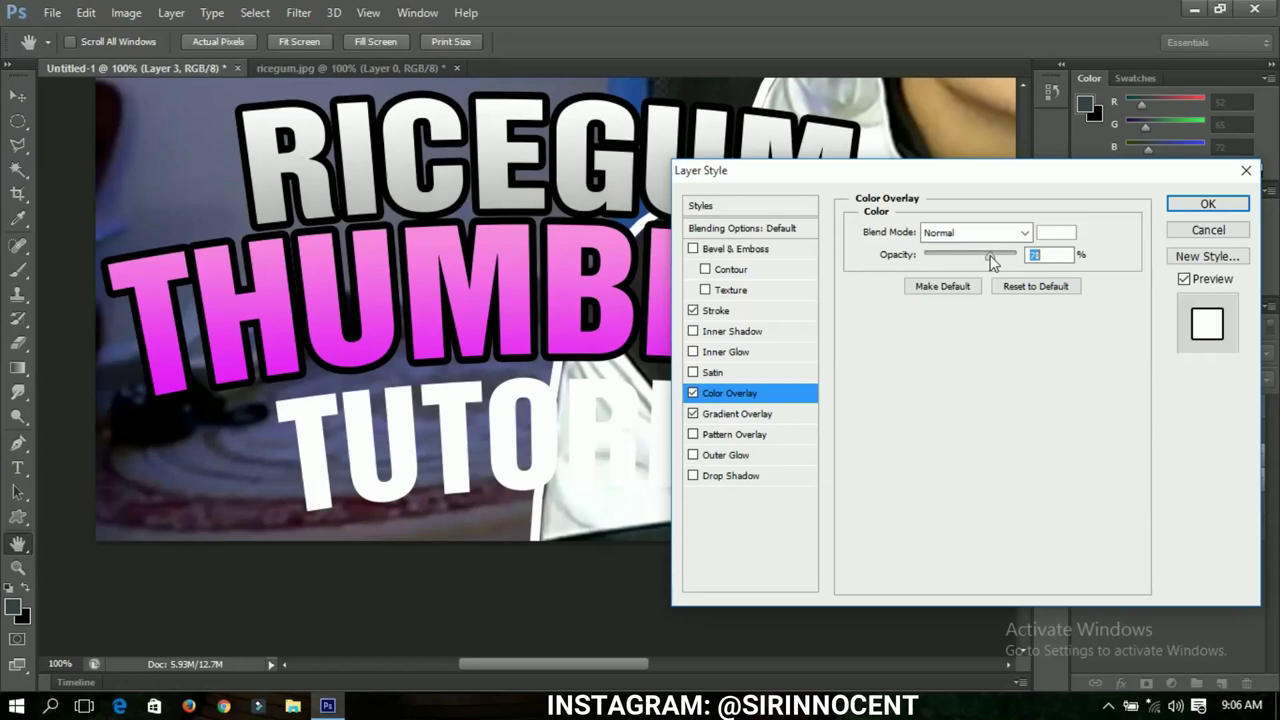
left_click_drag(990, 258, 996, 258)
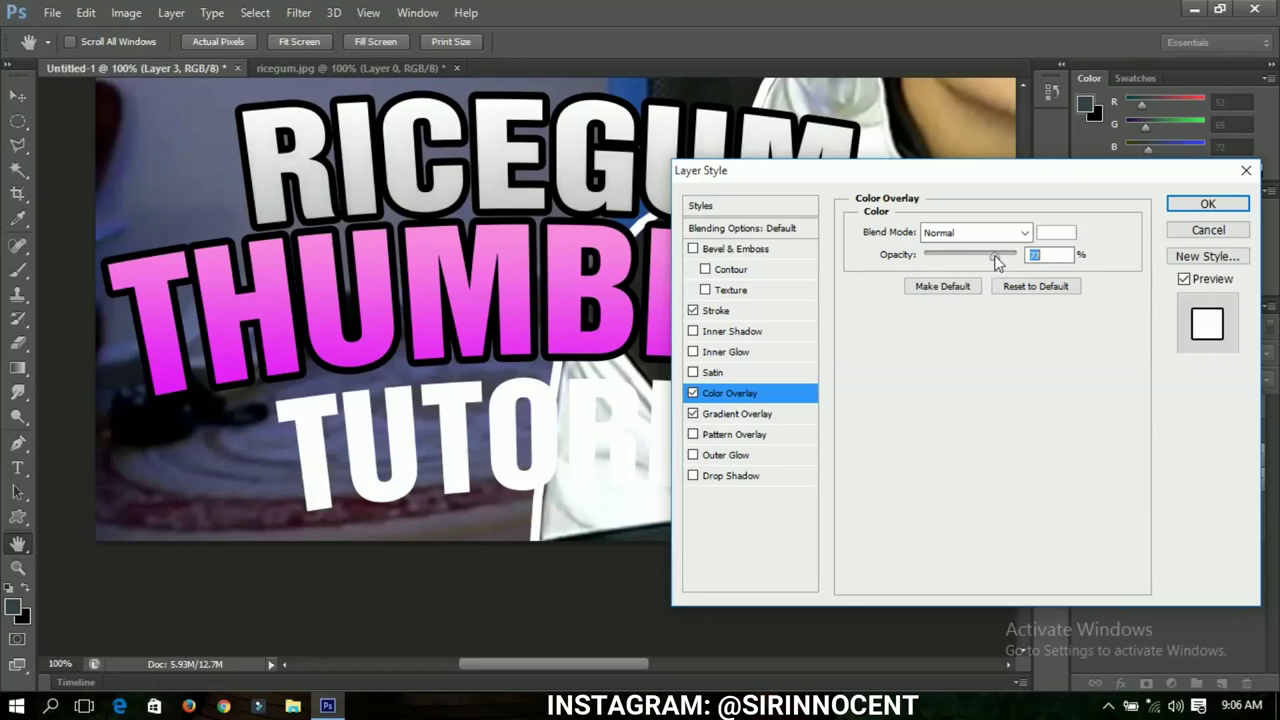
left_click(1208, 203)
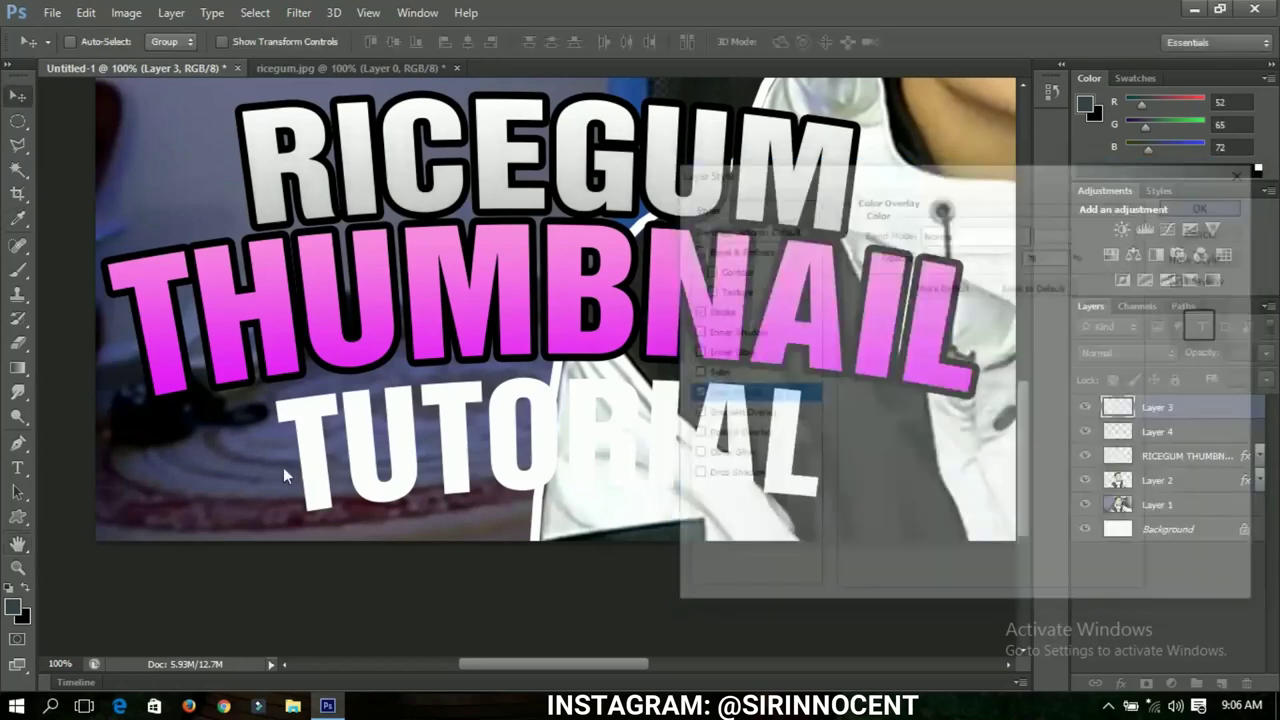
left_click(1259, 408)
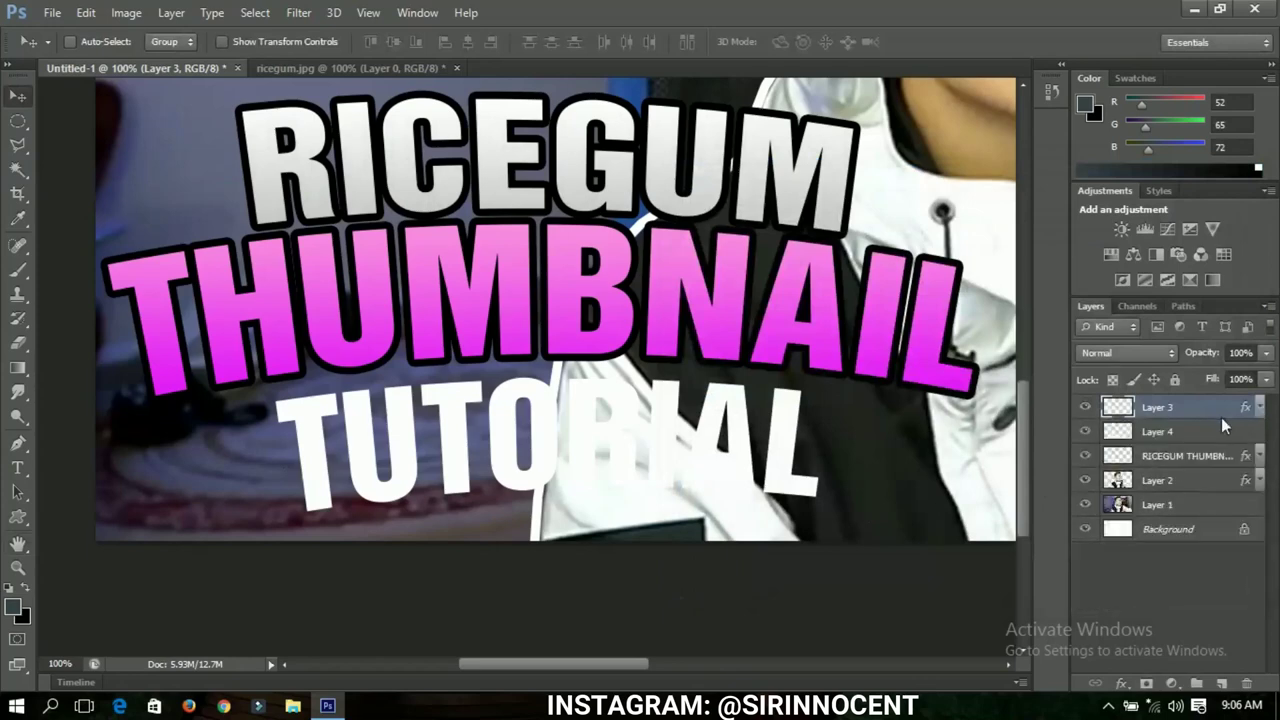
Copy the RICEGUM layer's style onto the TUTORIAL layer and collapse its effects list.
right_click(1165, 410)
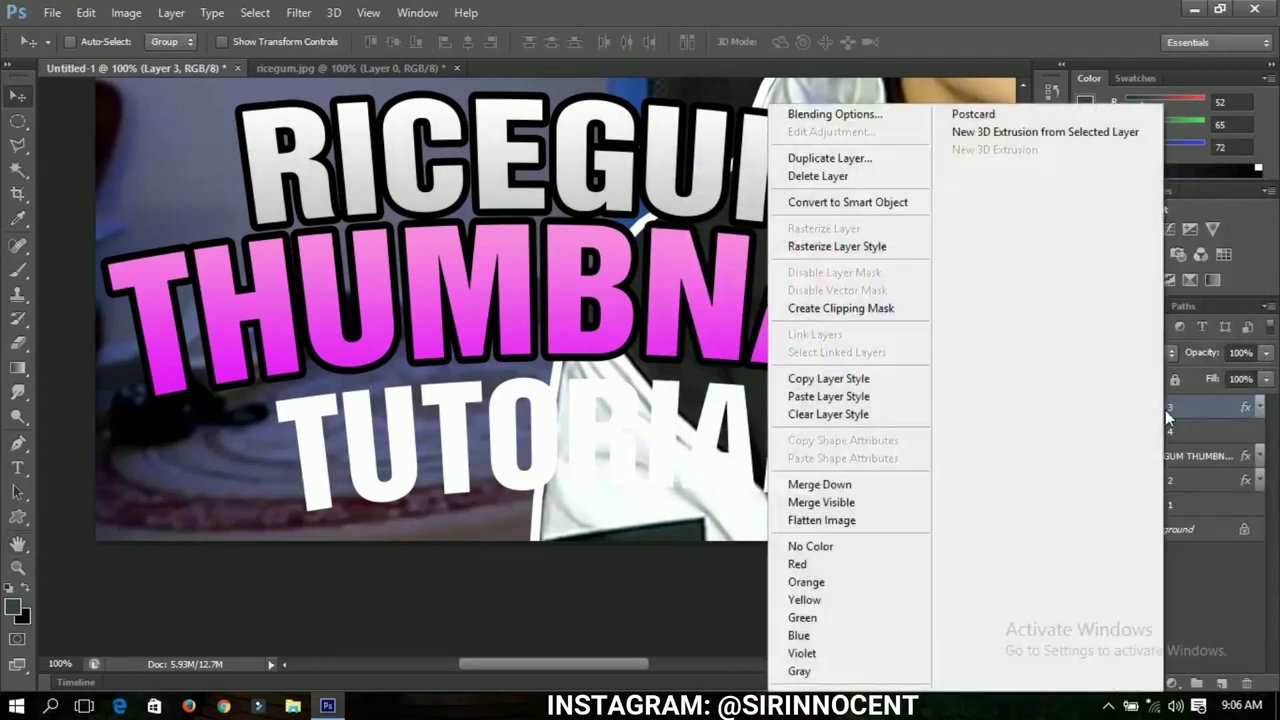
left_click(835, 385)
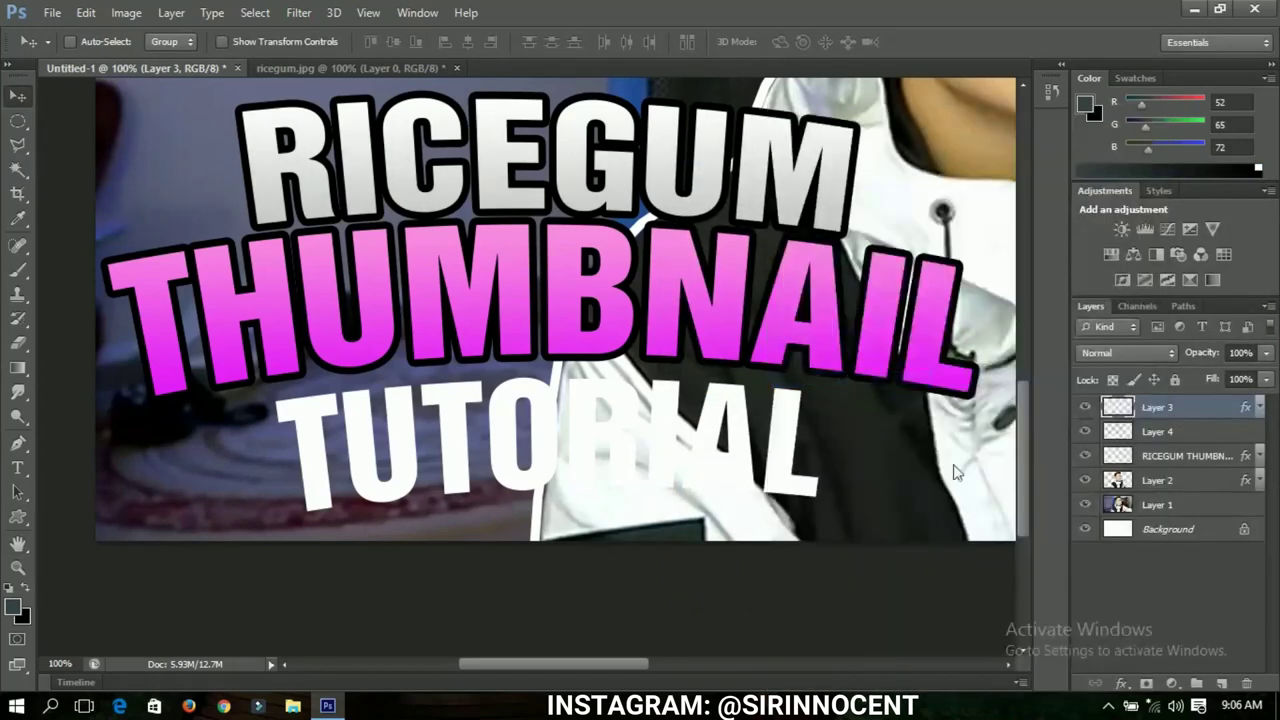
left_click(1164, 432)
left_click(1082, 433)
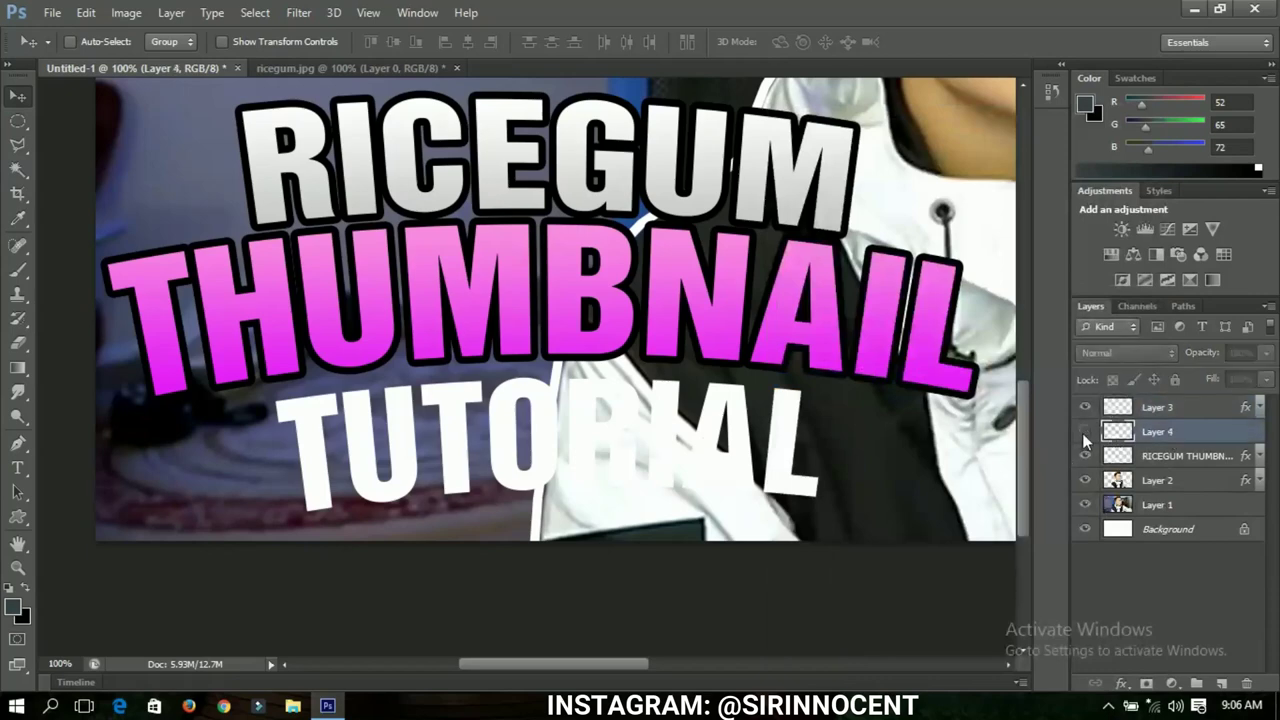
left_click(1082, 433)
right_click(1158, 432)
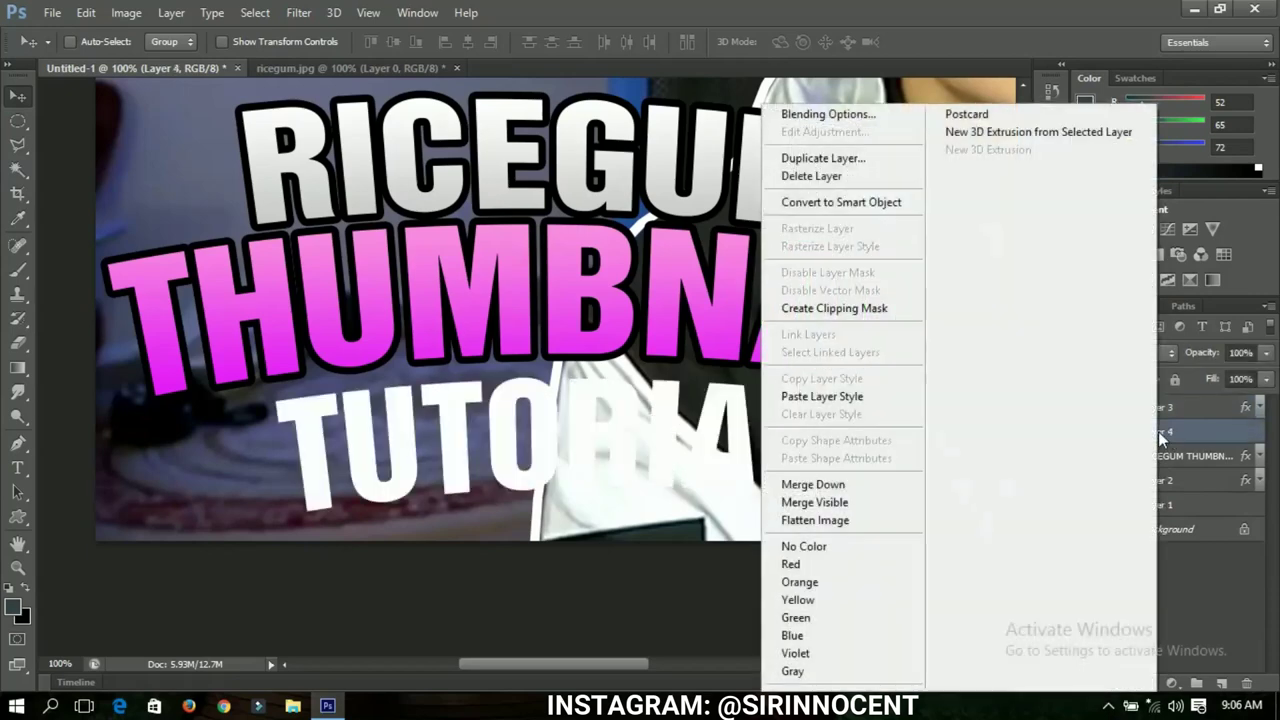
left_click(848, 398)
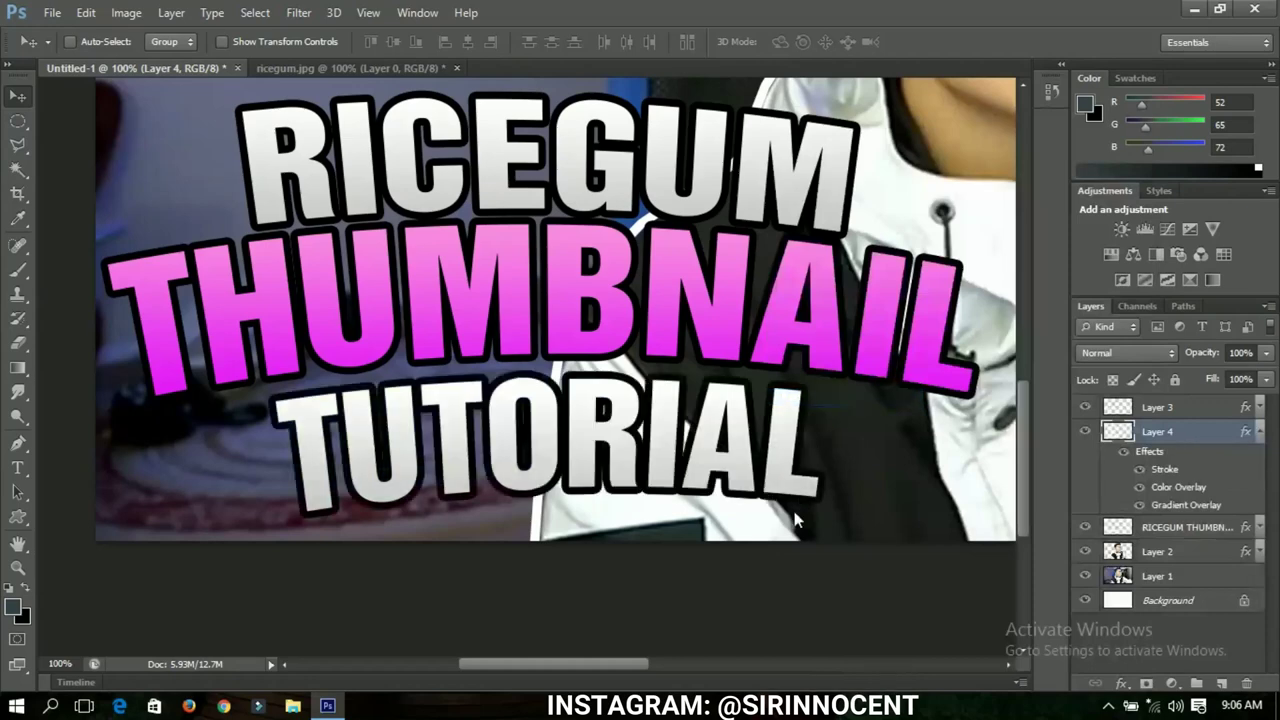
key("ctrl+minus")
key("ctrl+minus")
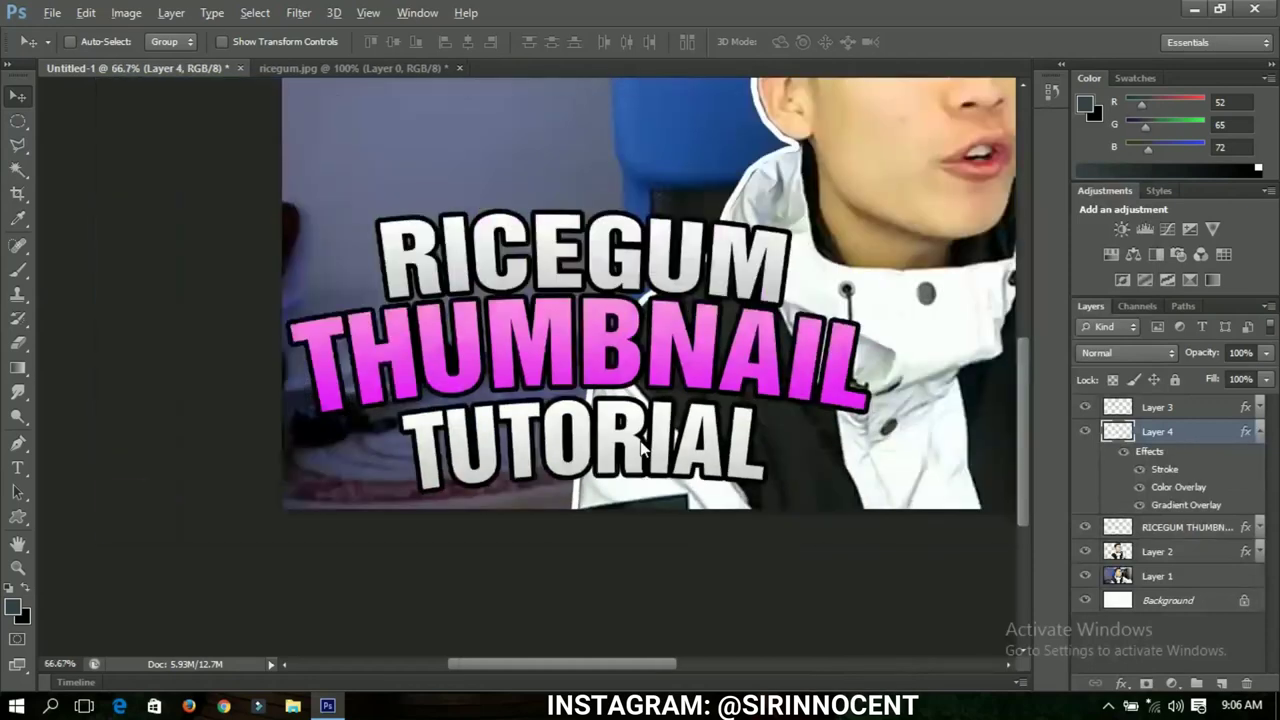
key("ctrl+minus")
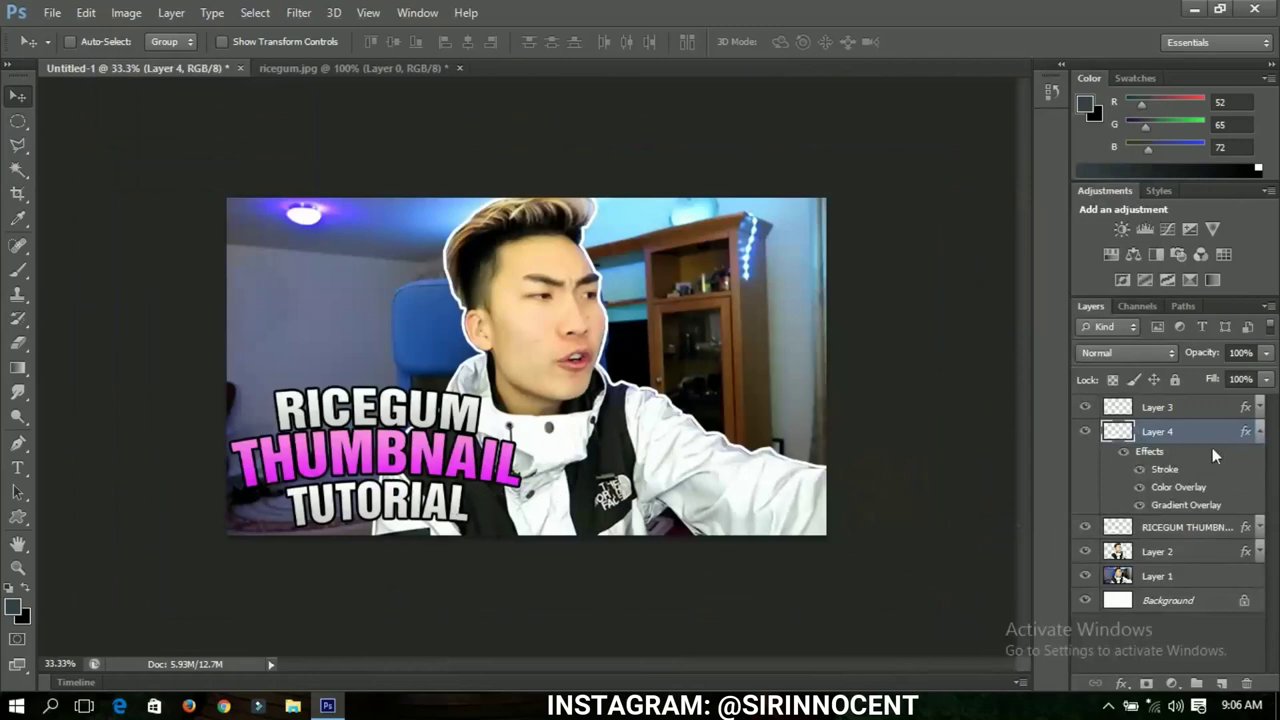
left_click(1260, 431)
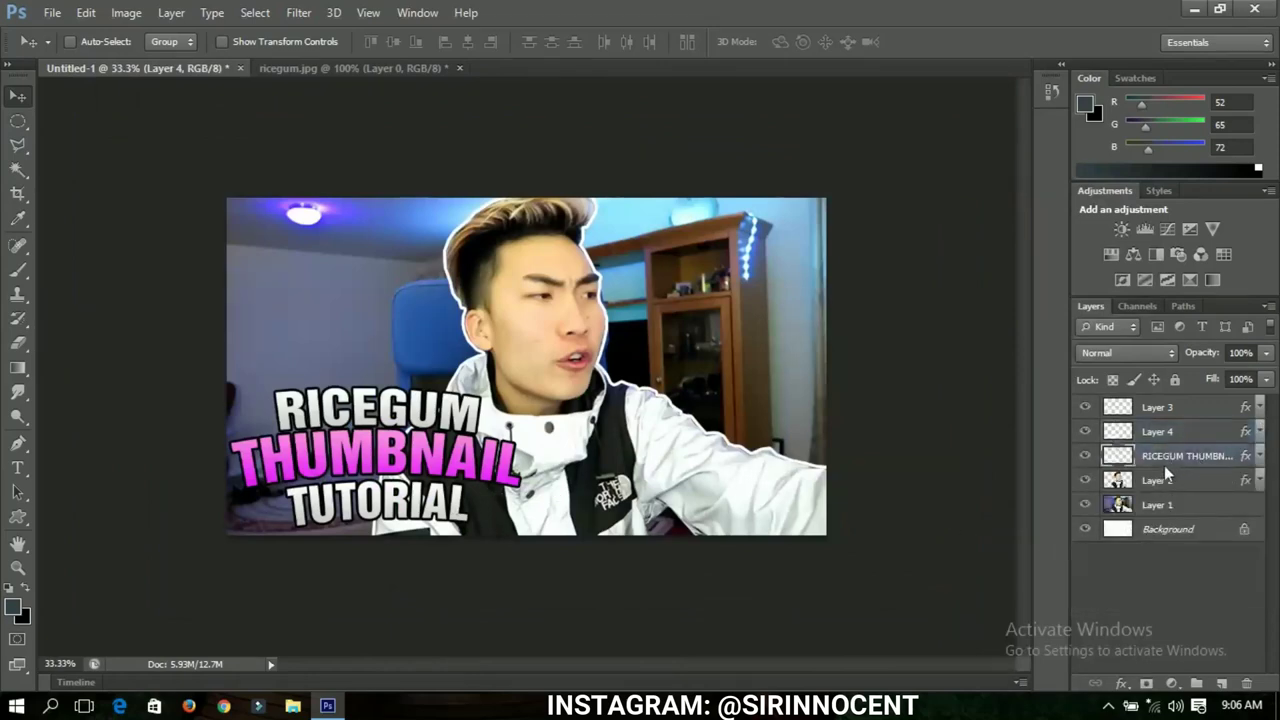
Group the RICEGUM, THUMBNAIL and TUTORIAL layers and toggle the group's visibility to check its contents.
left_click(1164, 460)
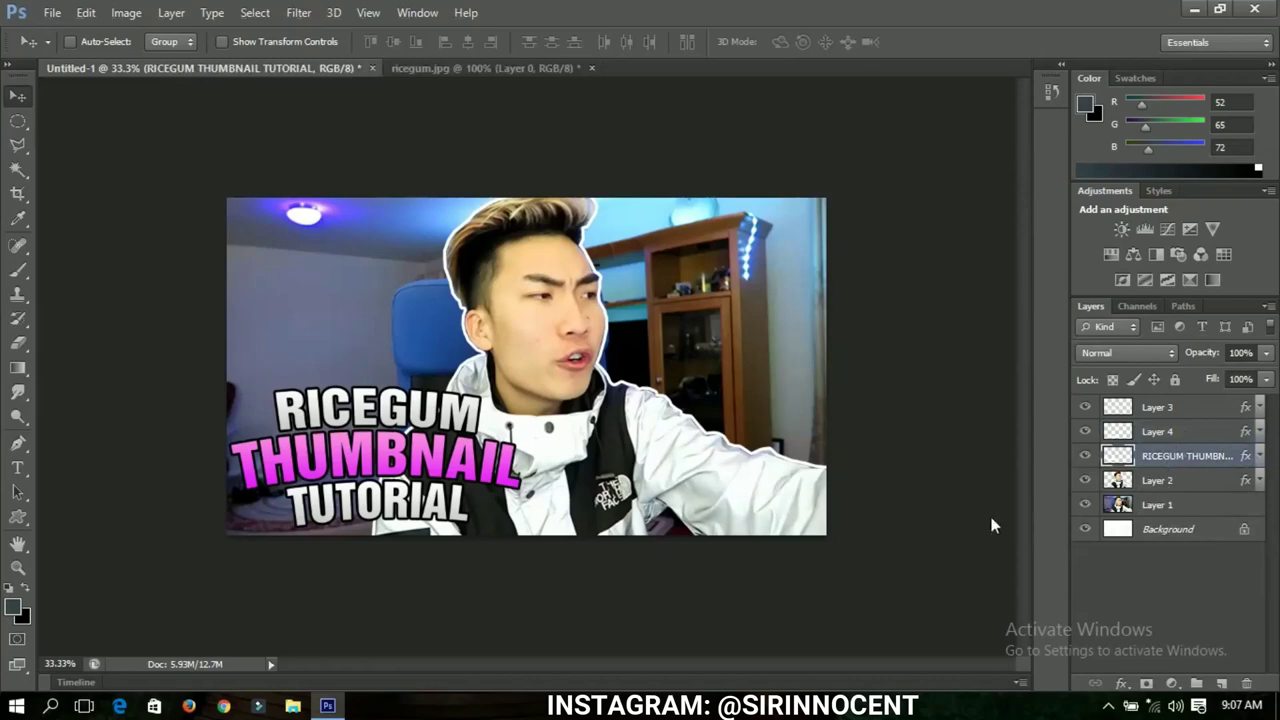
key("ctrl+plus")
key("ctrl+minus")
left_click(1160, 406, "shift")
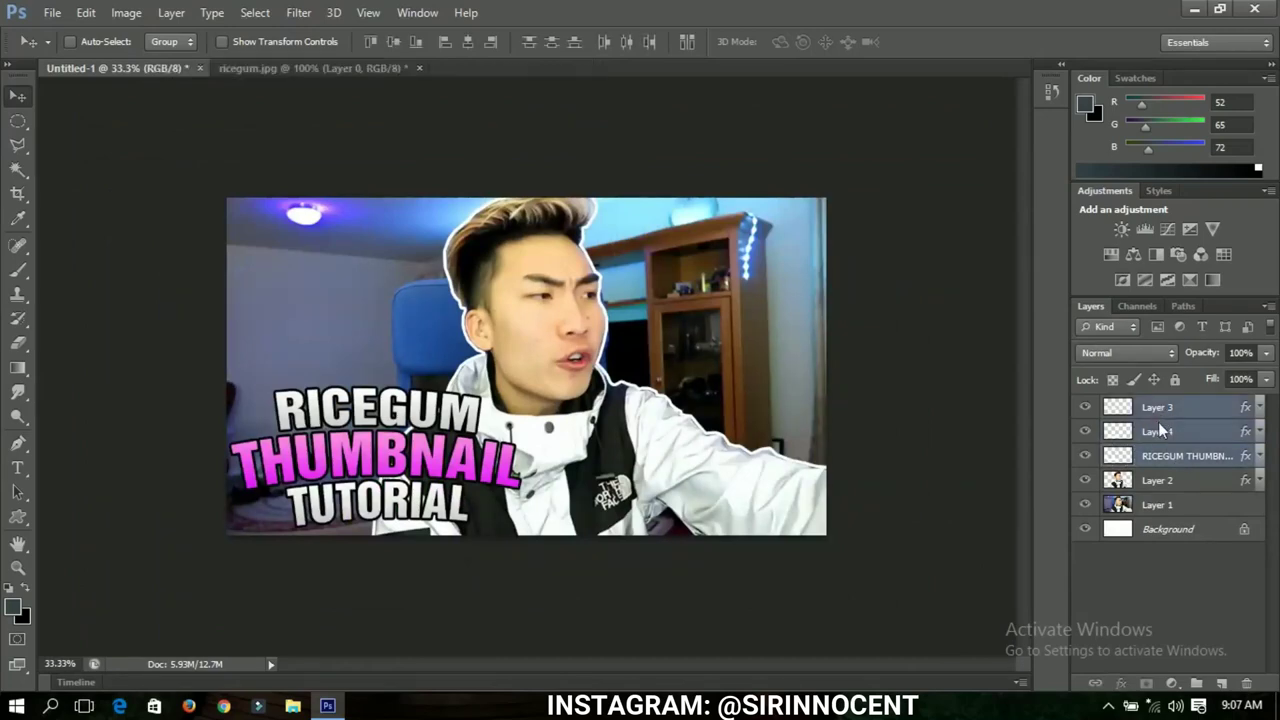
key("ctrl+g")
left_click(1084, 405)
left_click(1084, 405)
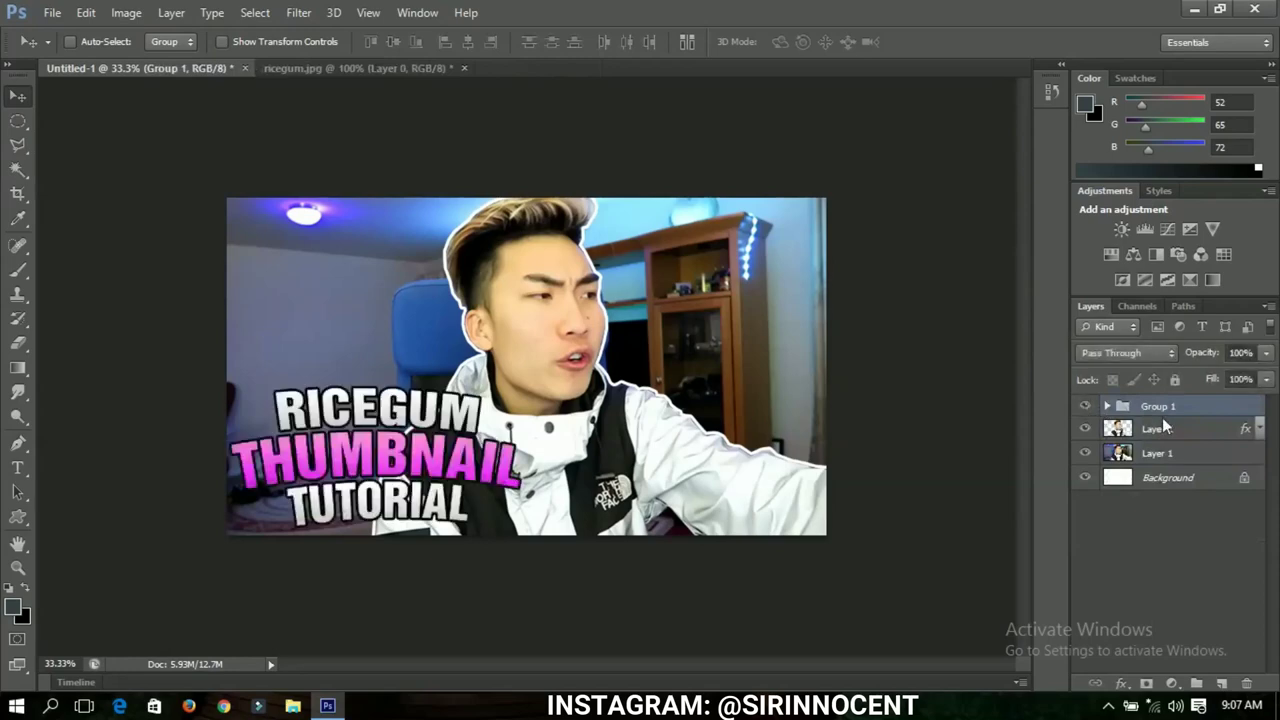
Duplicate the text group, hide the original, and flatten the copy by converting it to a smart object and rasterizing it.
key("ctrl+j")
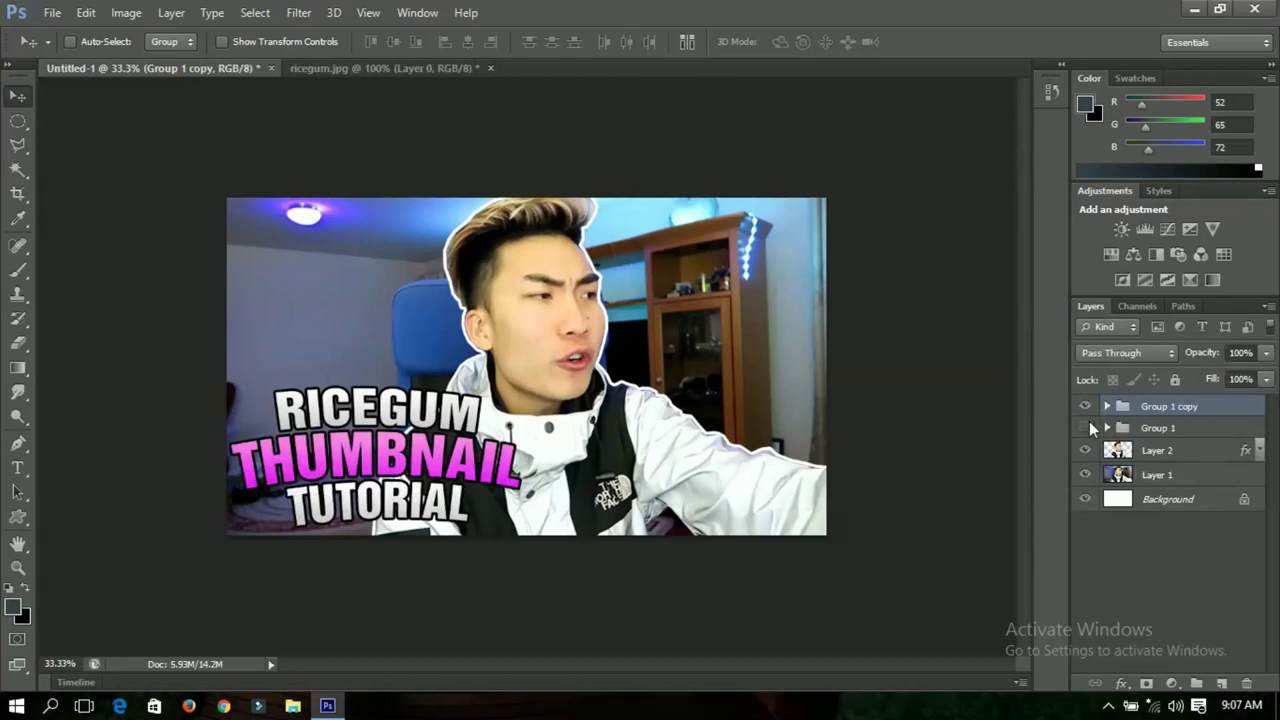
right_click(1171, 406)
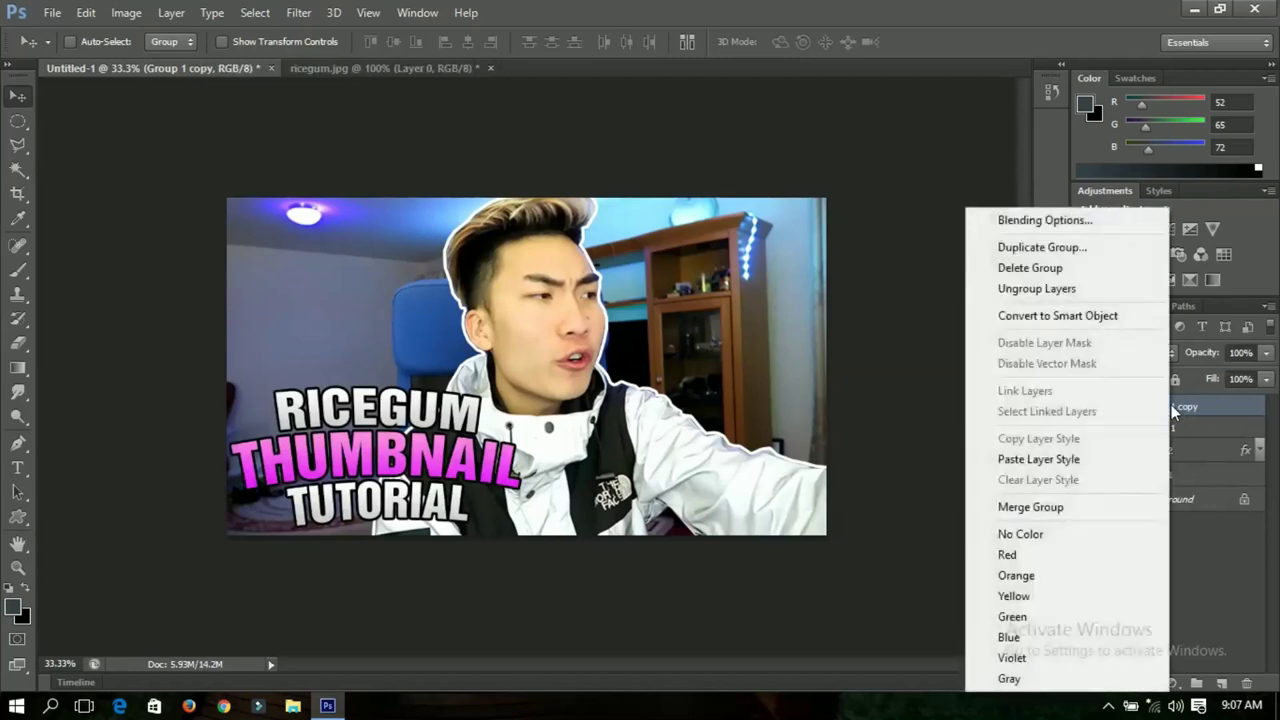
left_click(1054, 316)
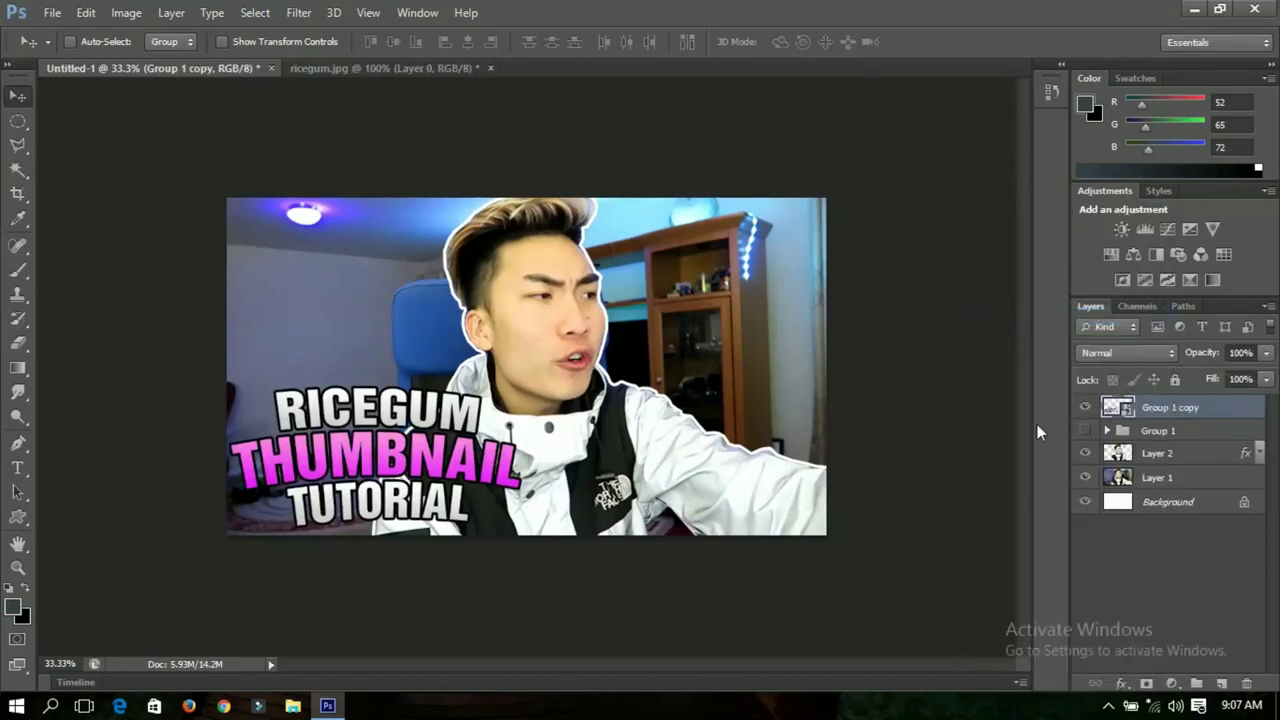
right_click(1149, 409)
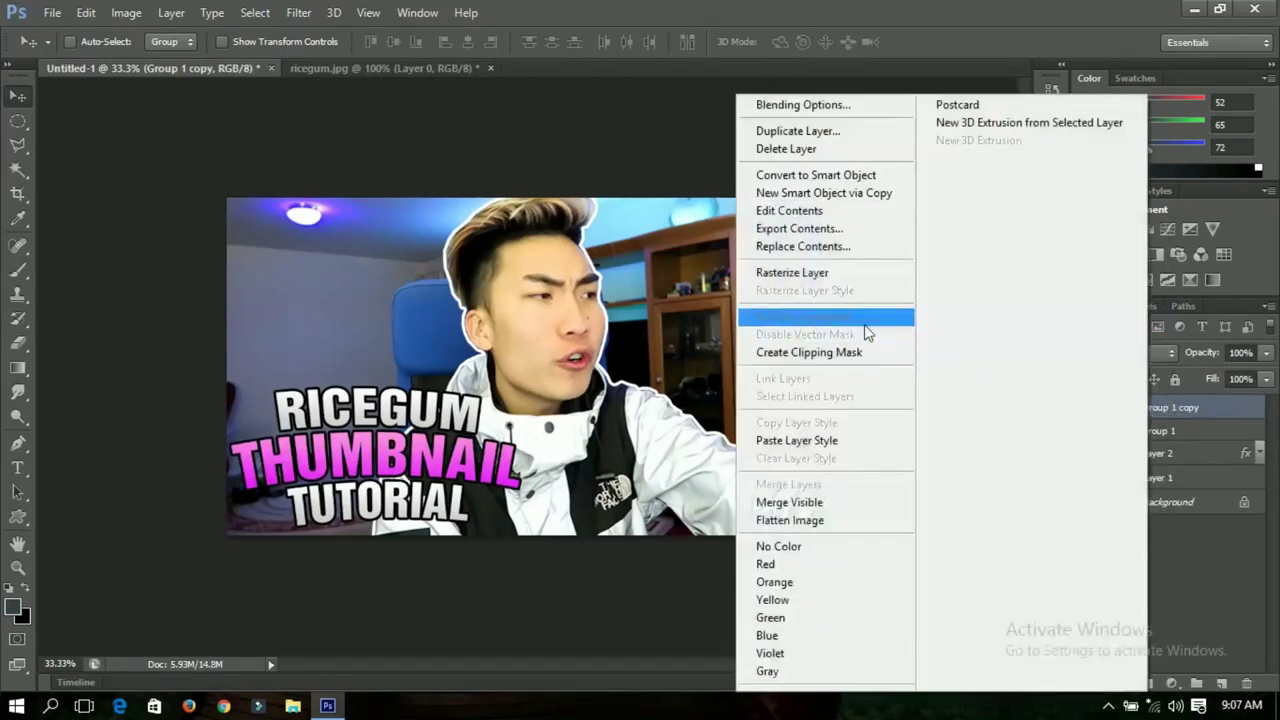
left_click(826, 273)
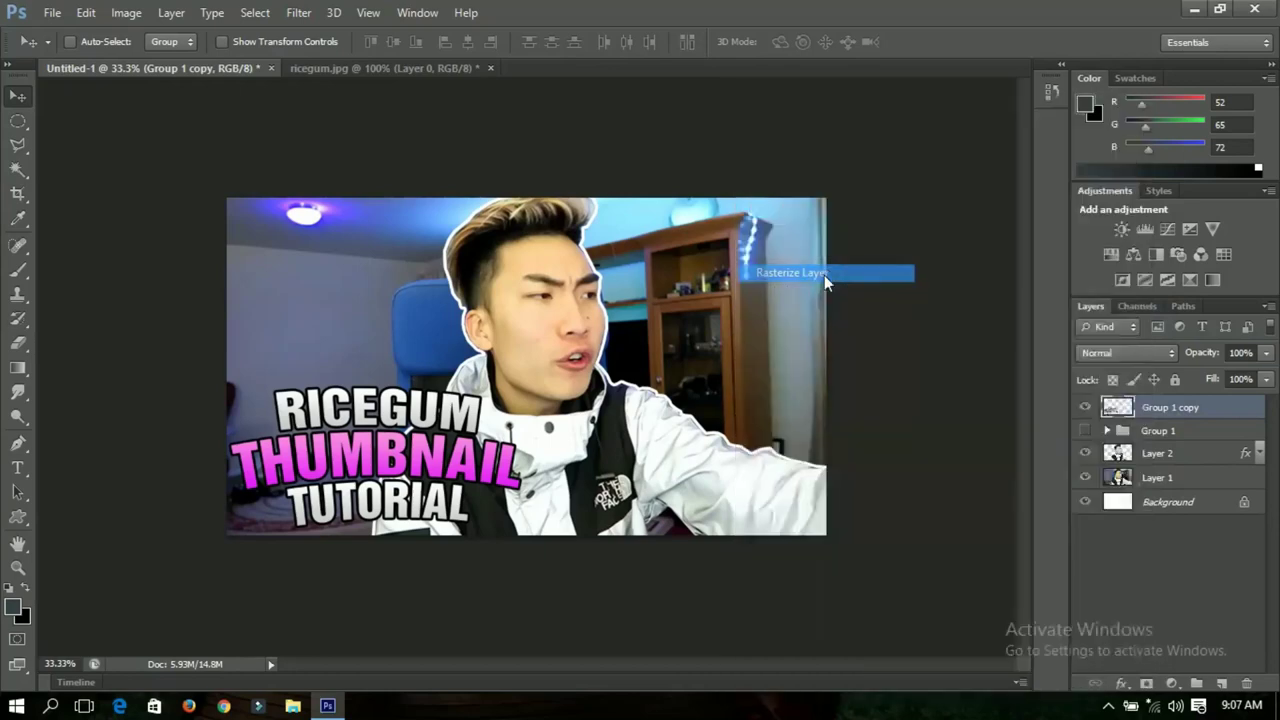
Toggle the visibility of the rasterized text copy to check that it holds all three words.
left_click(1084, 407)
left_click(1084, 407)
left_click(1084, 407)
left_click(1084, 407)
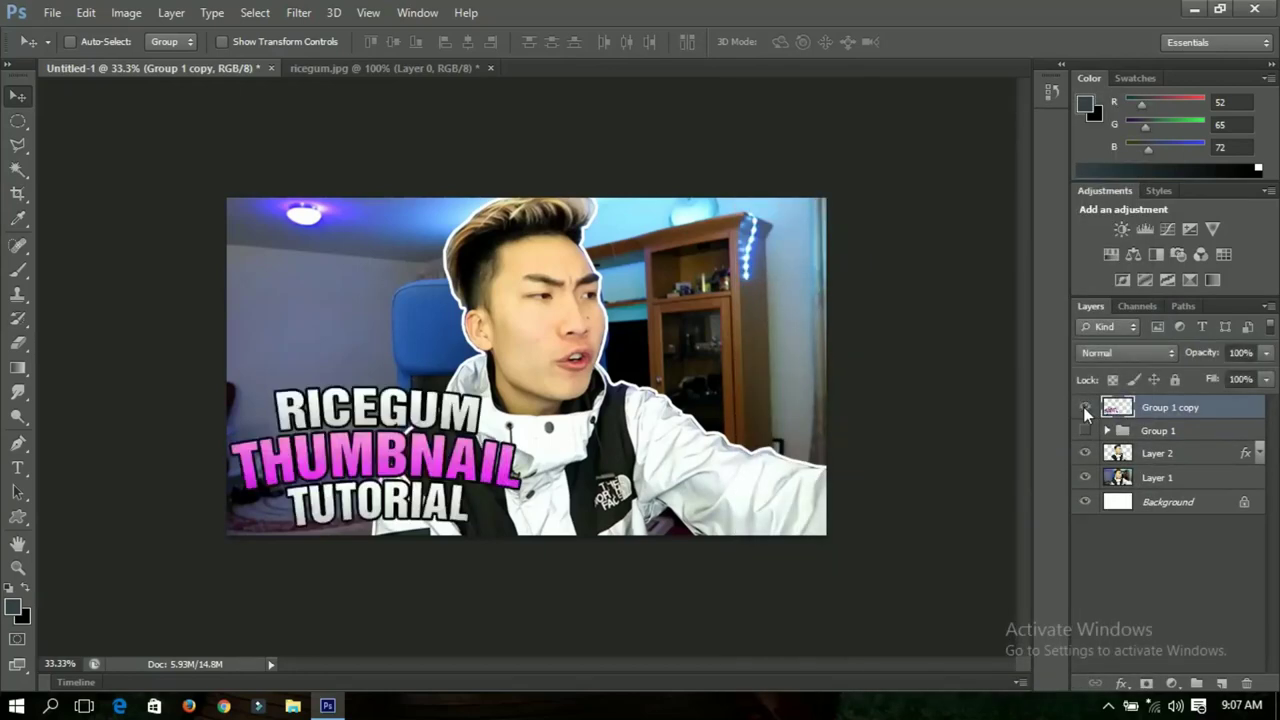
left_click(1084, 407)
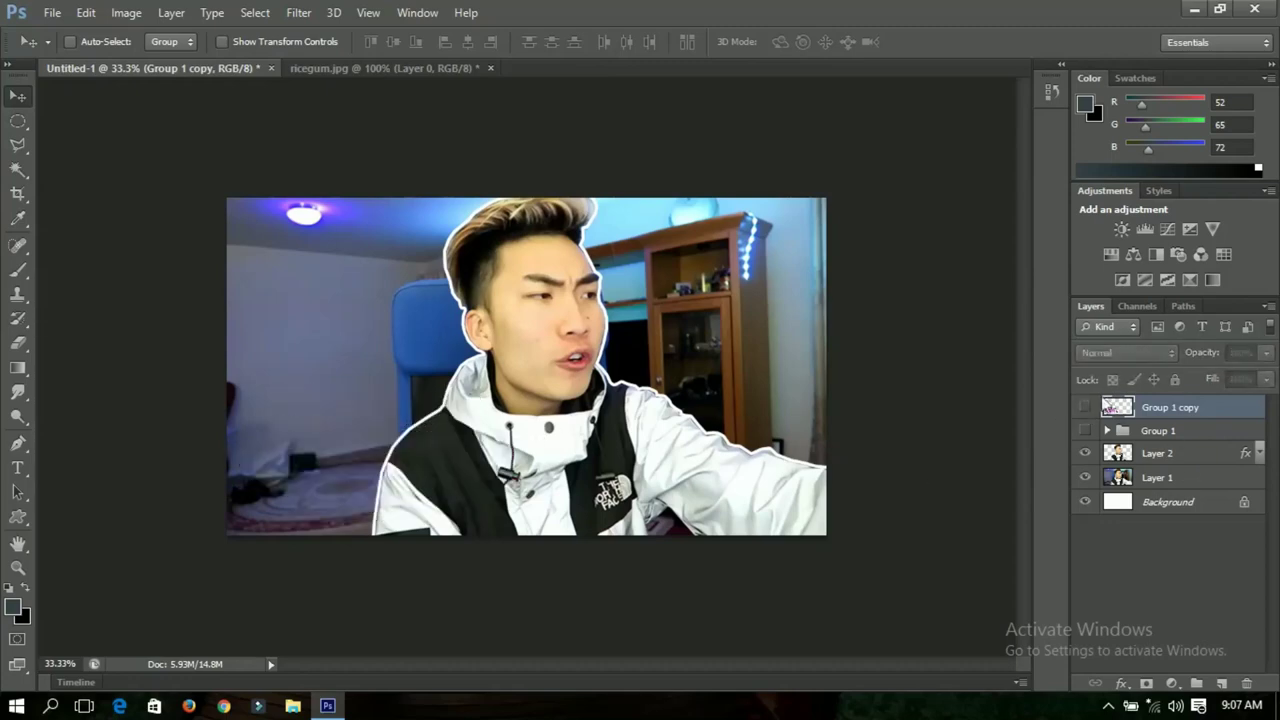
Show the rasterized text copy and add a white outside stroke to it, thickened beyond the default size.
left_click(1084, 407)
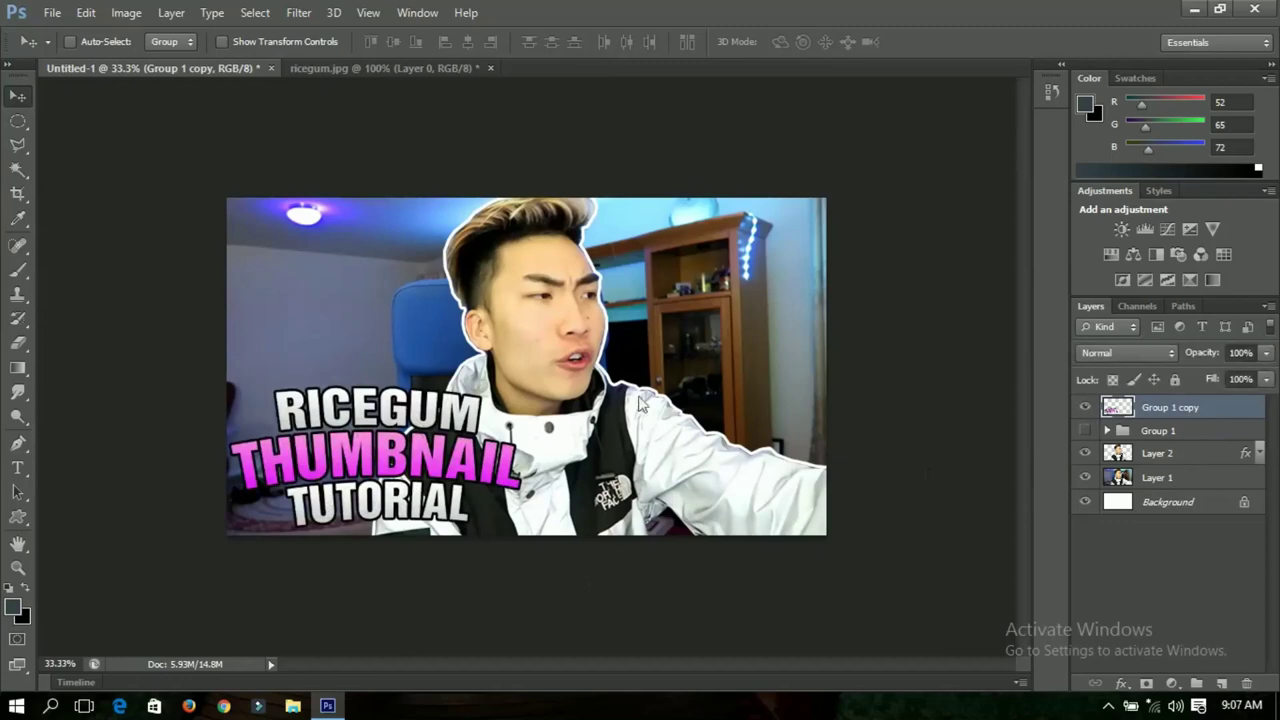
right_click(1175, 411)
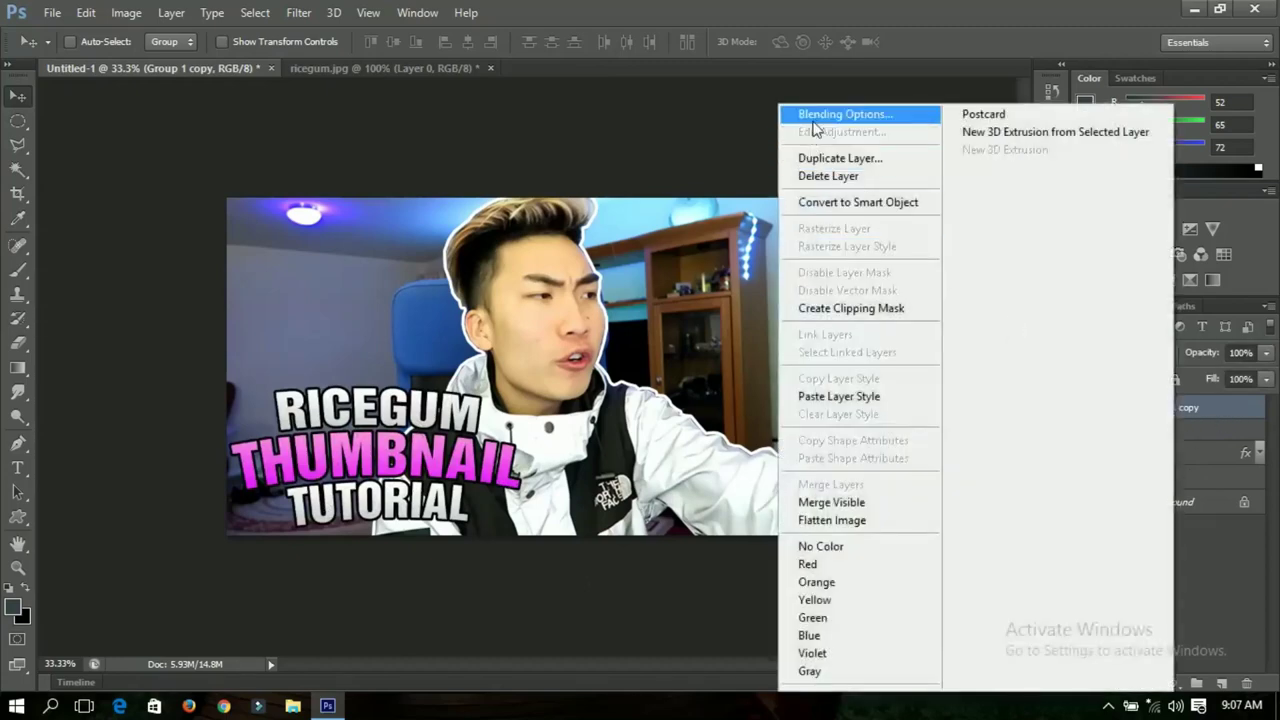
left_click(815, 118)
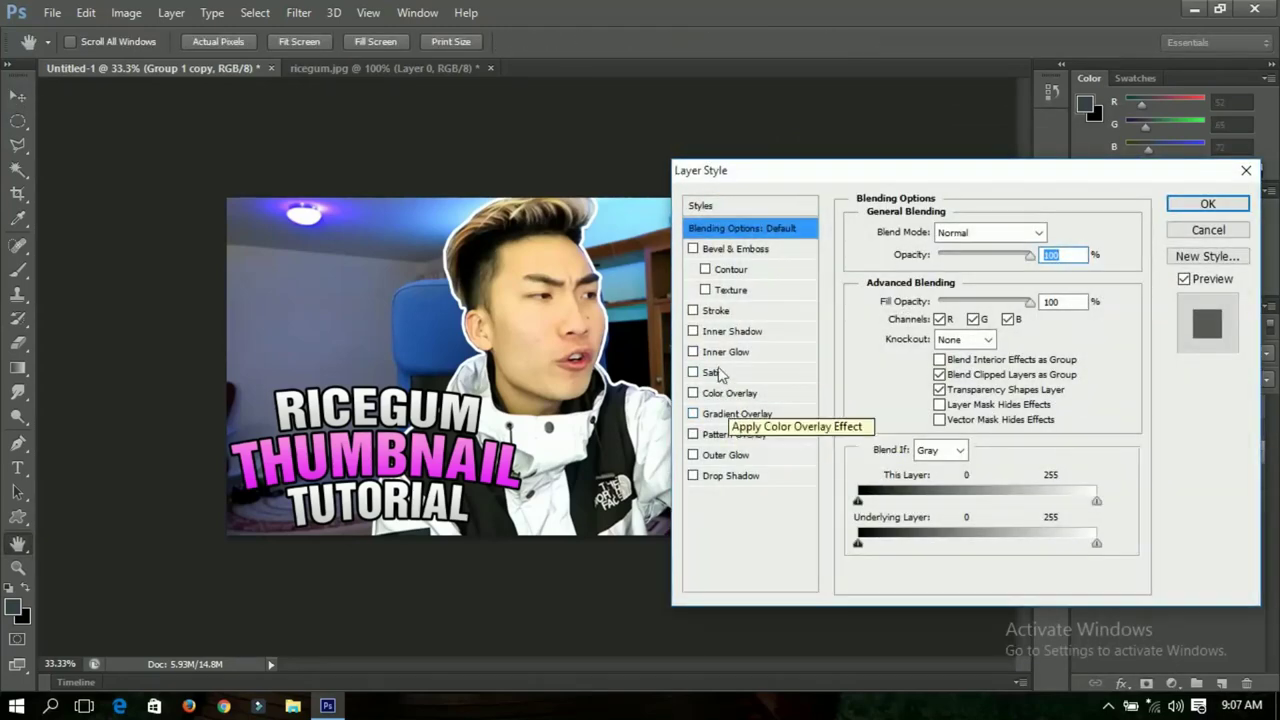
left_click(716, 312)
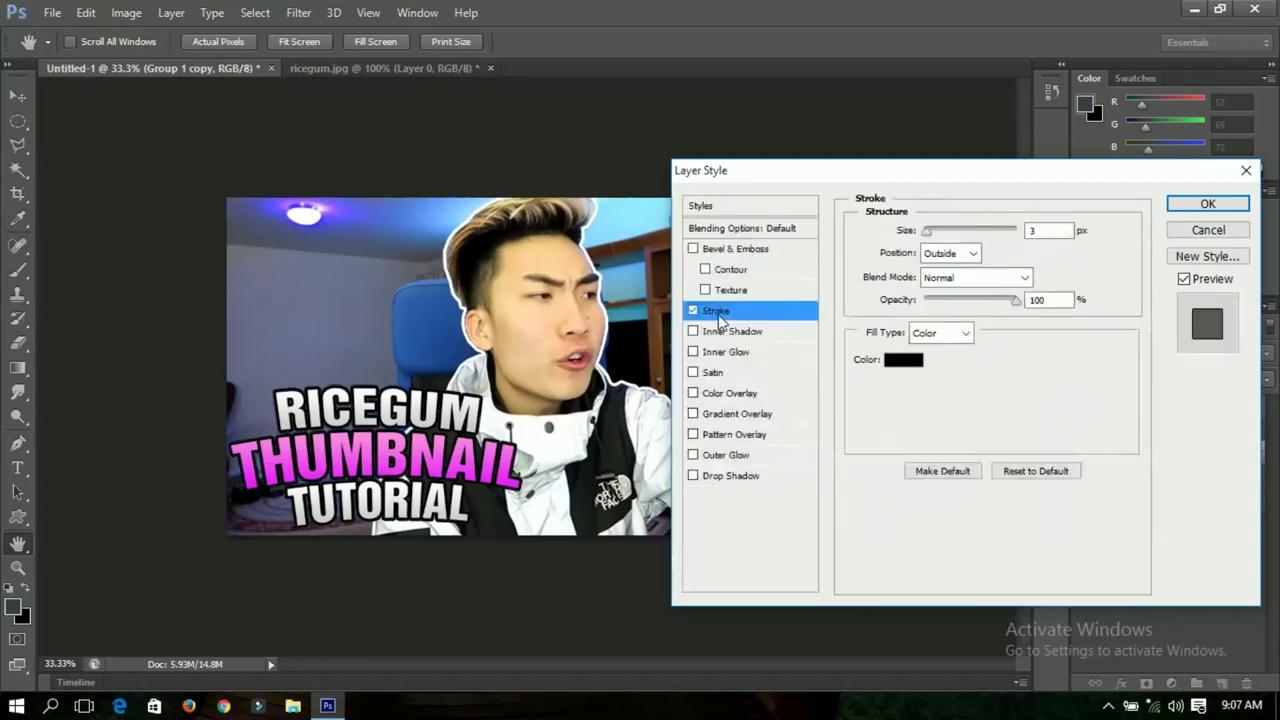
left_click(897, 362)
left_click(723, 207)
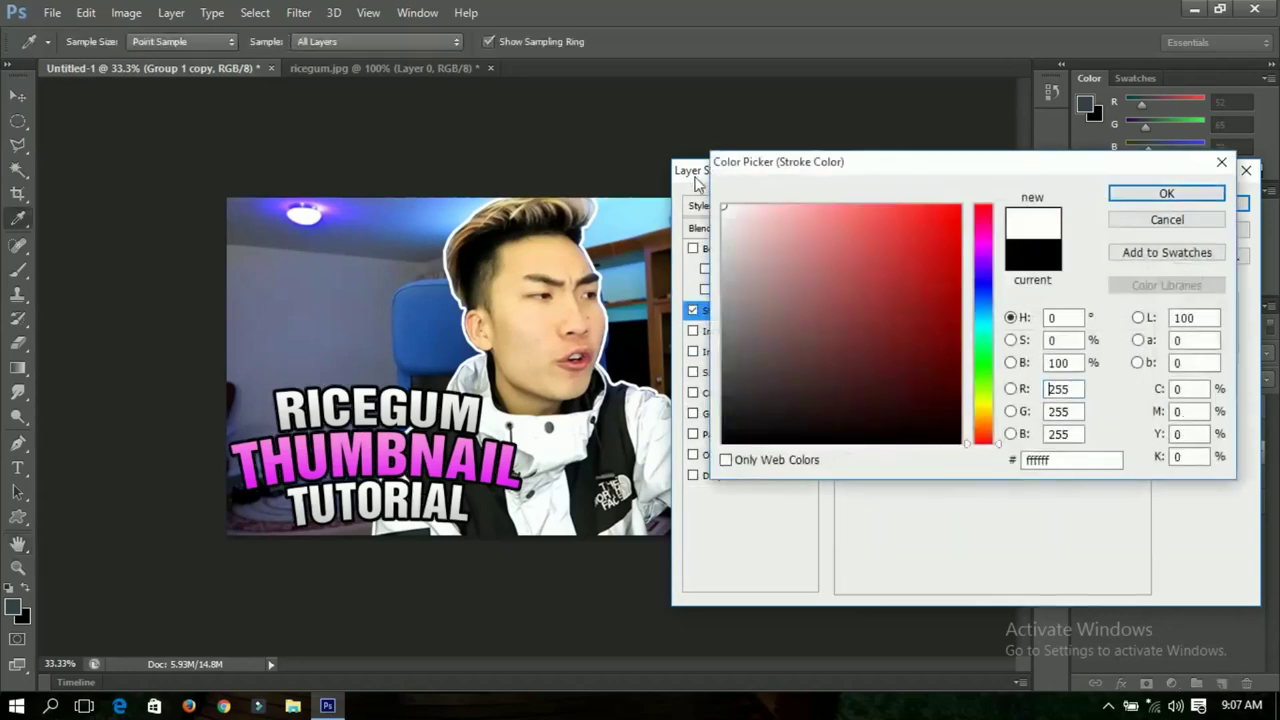
left_click(1153, 195)
left_click_drag(931, 233, 938, 235)
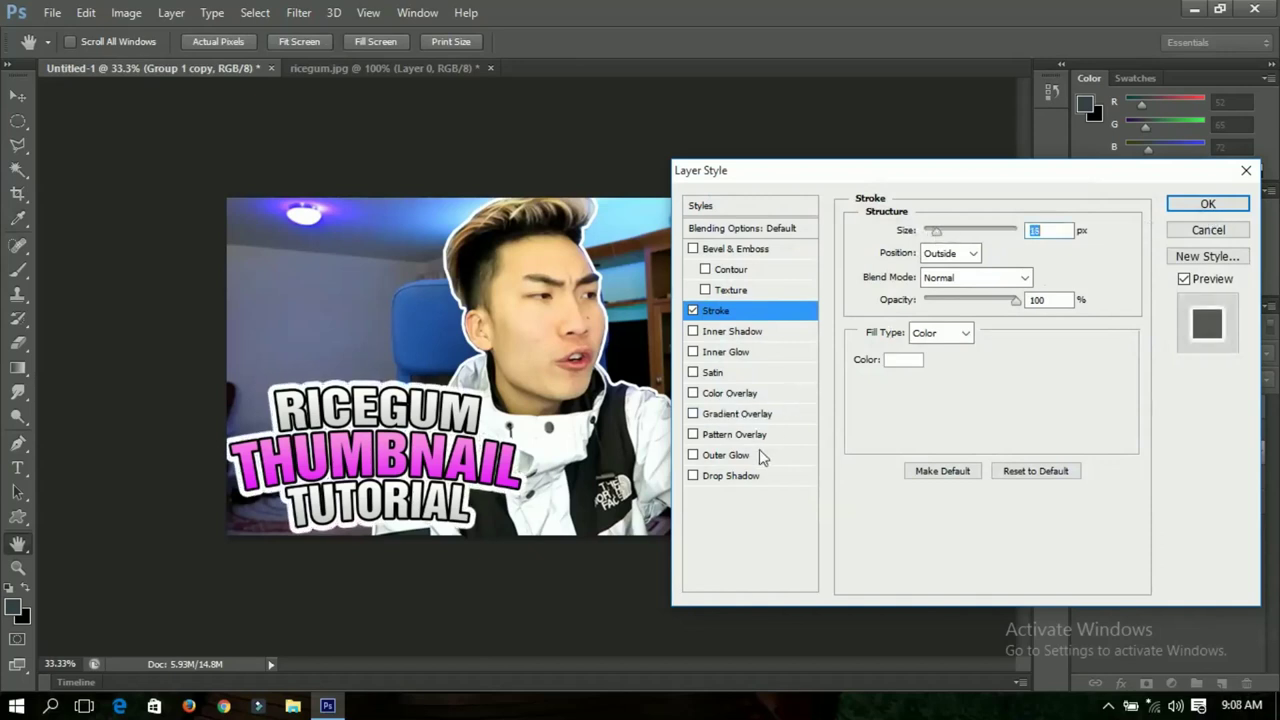
Add a drop shadow to the text copy with a 20 px distance and increased spread and size.
left_click(725, 478)
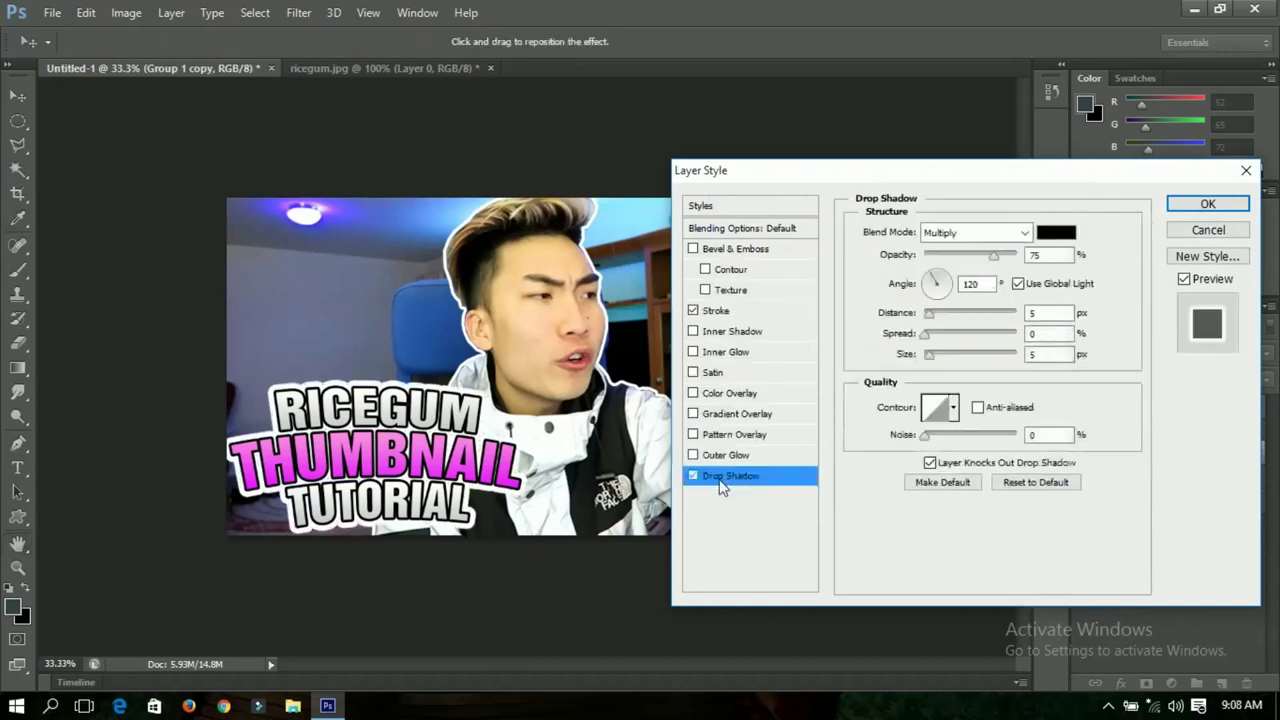
left_click_drag(929, 316, 938, 343)
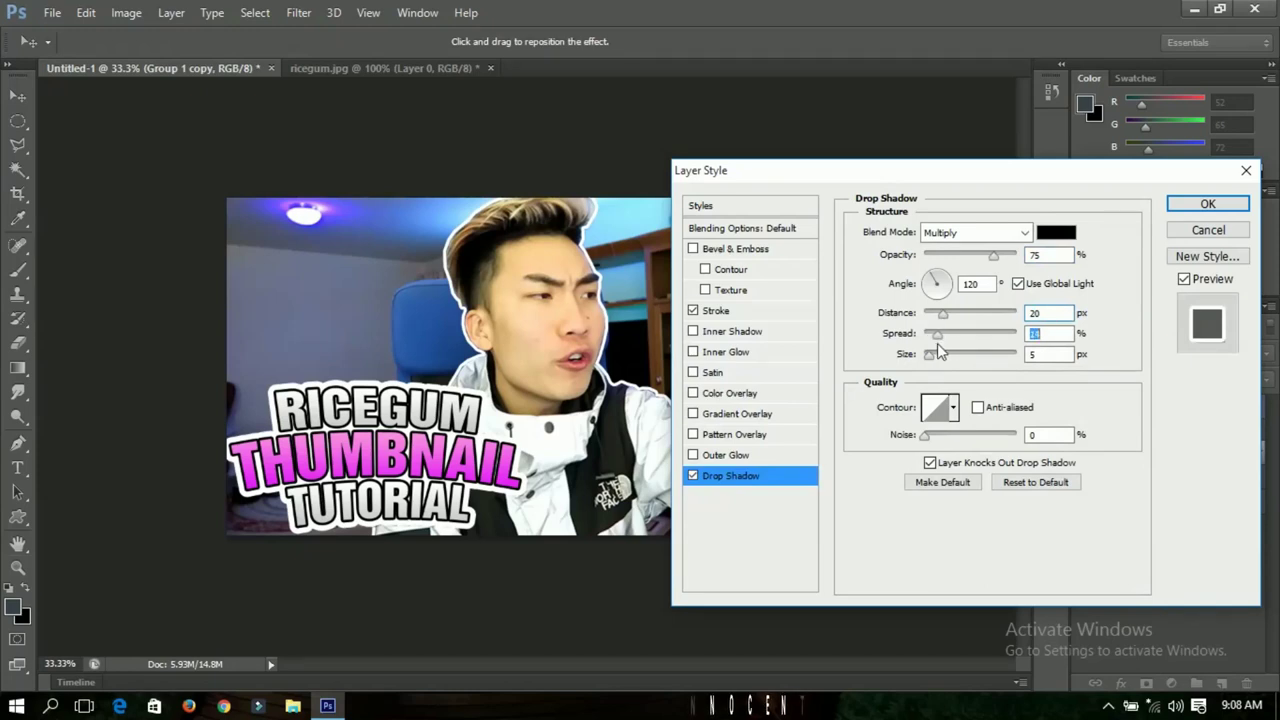
left_click(938, 343)
mouse_move(929, 357)
left_mouse_down()
mouse_move(949, 370)
mouse_move(942, 358)
left_mouse_up()
left_click(1173, 204)
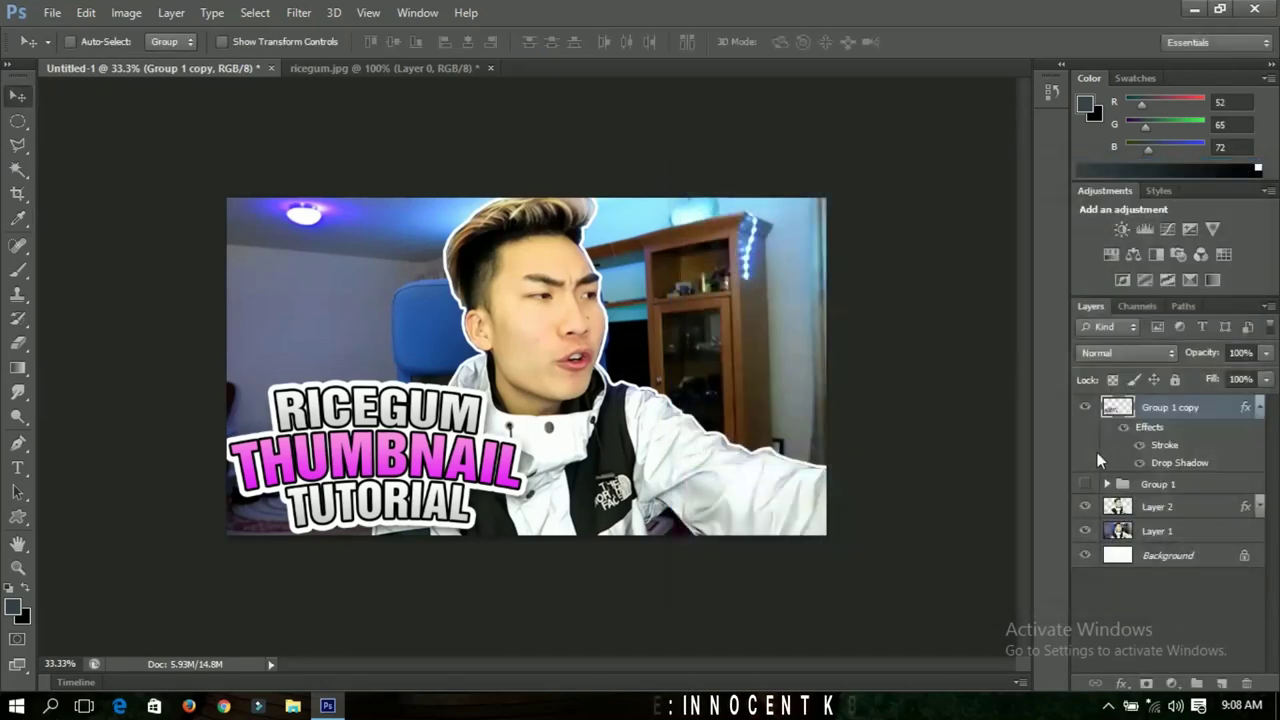
Toggle all effects of the text copy off and on to compare the text with and without its stroke and shadow.
left_click(1123, 427)
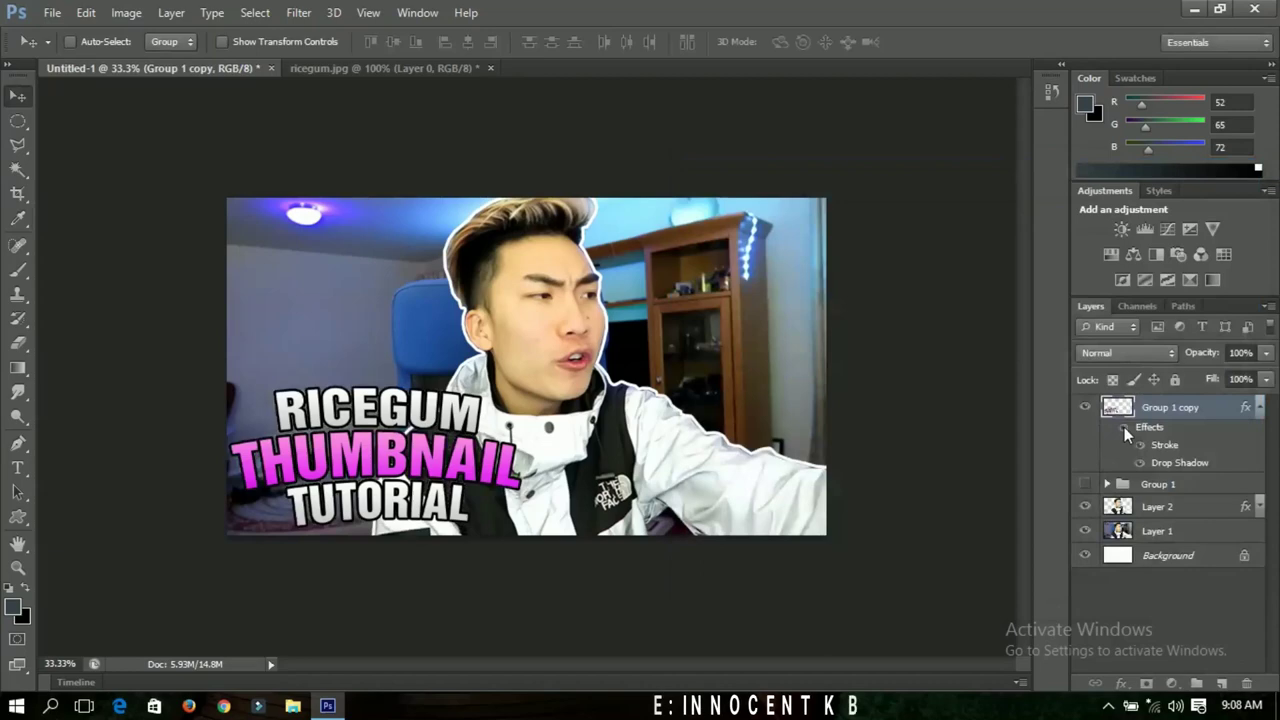
left_click(1124, 427)
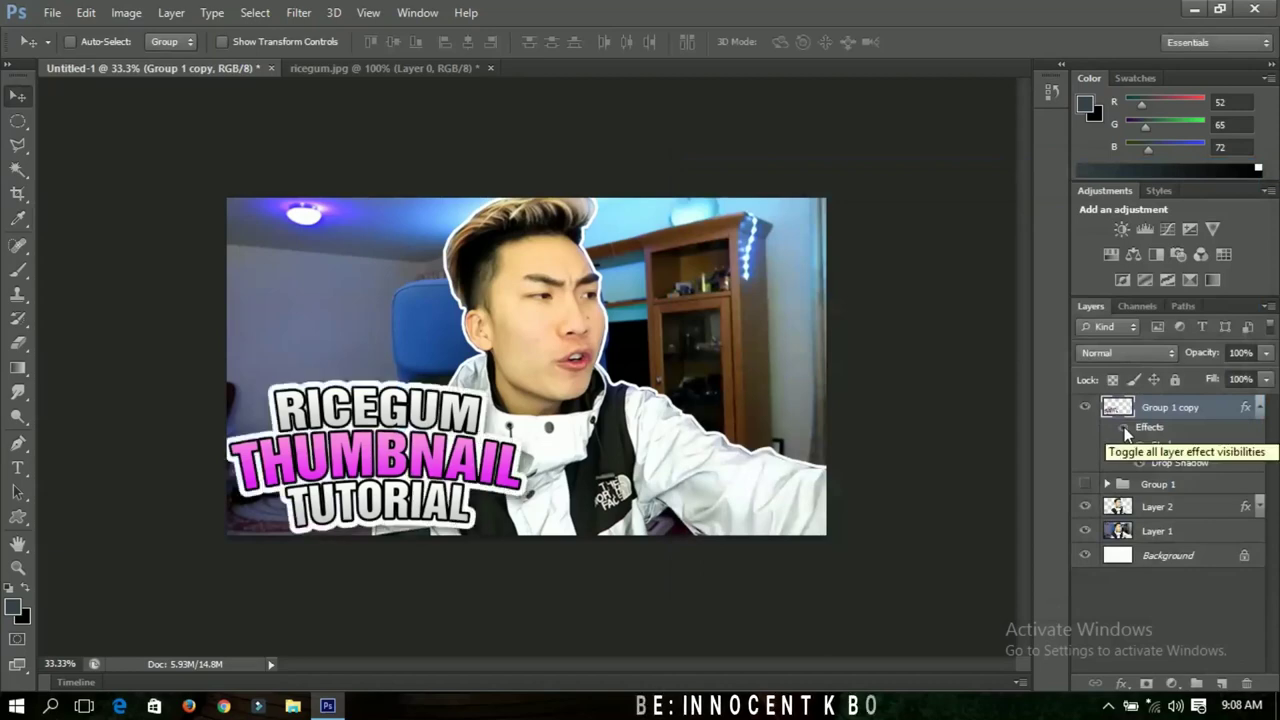
left_click(1124, 427)
left_click(1120, 427)
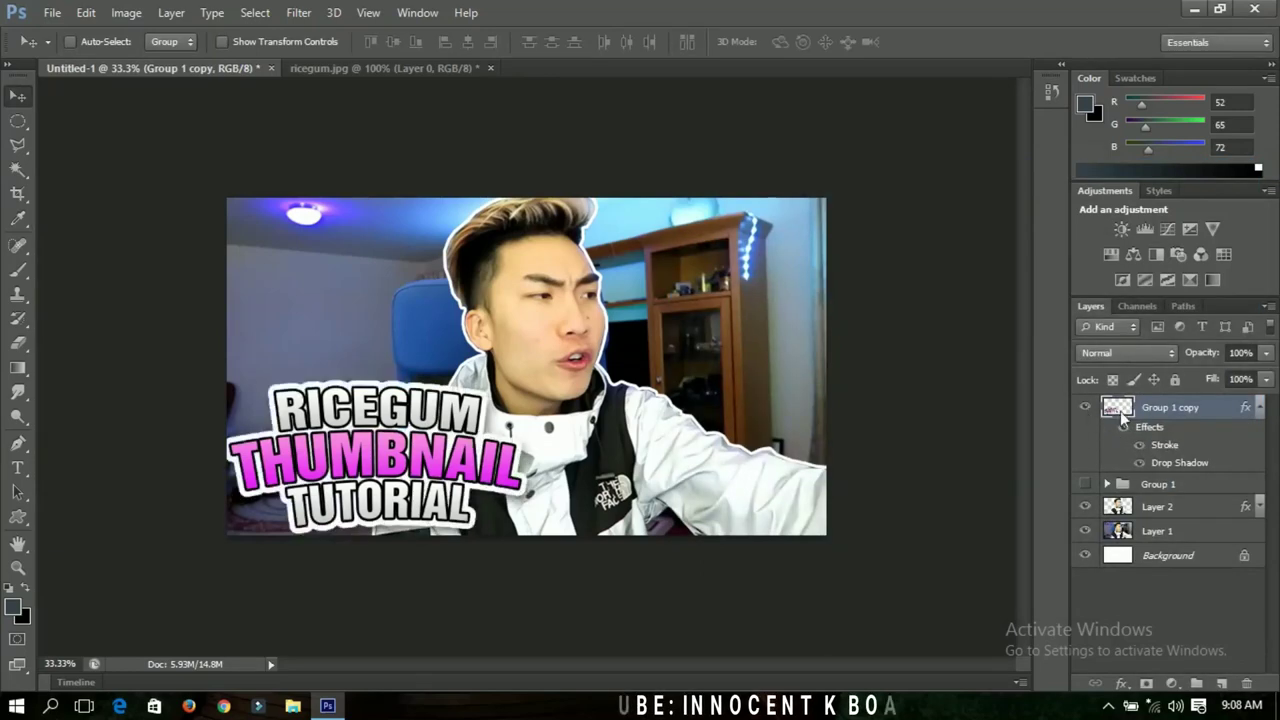
Collapse the text copy's effects list and move the text block slightly right, away from the canvas edge.
left_click(1259, 408)
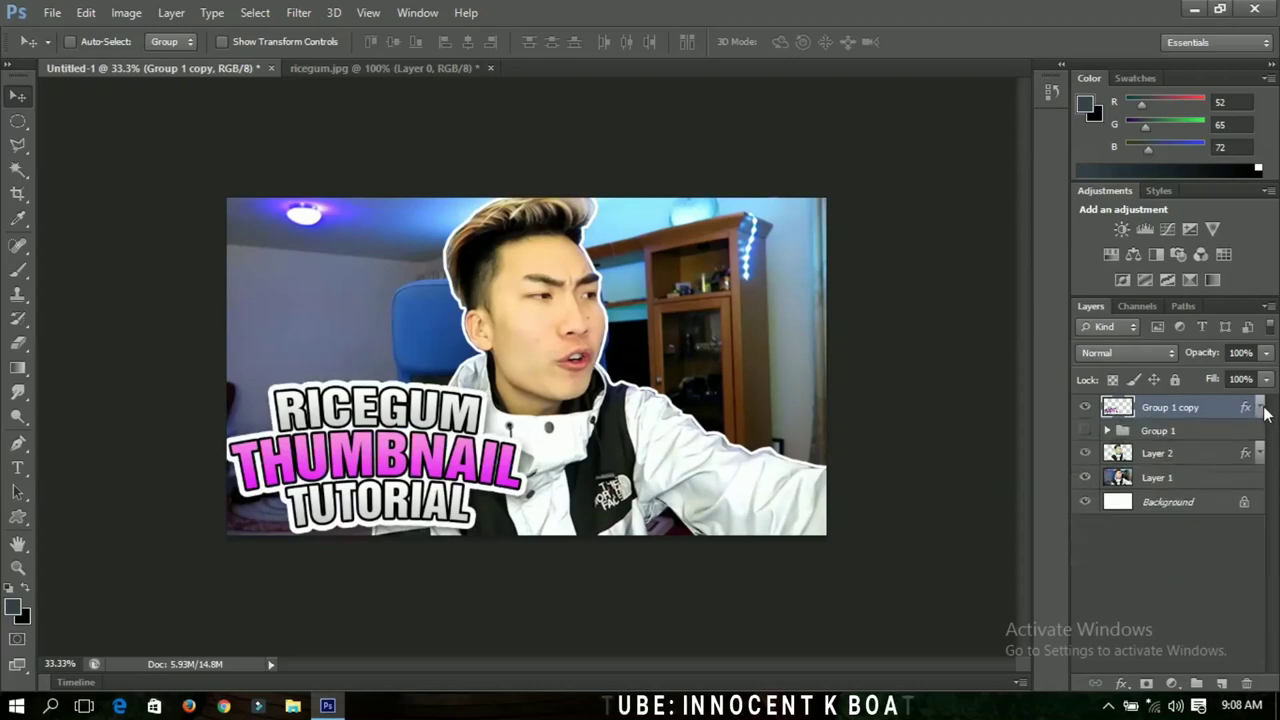
left_click(1085, 407)
left_click(1085, 407)
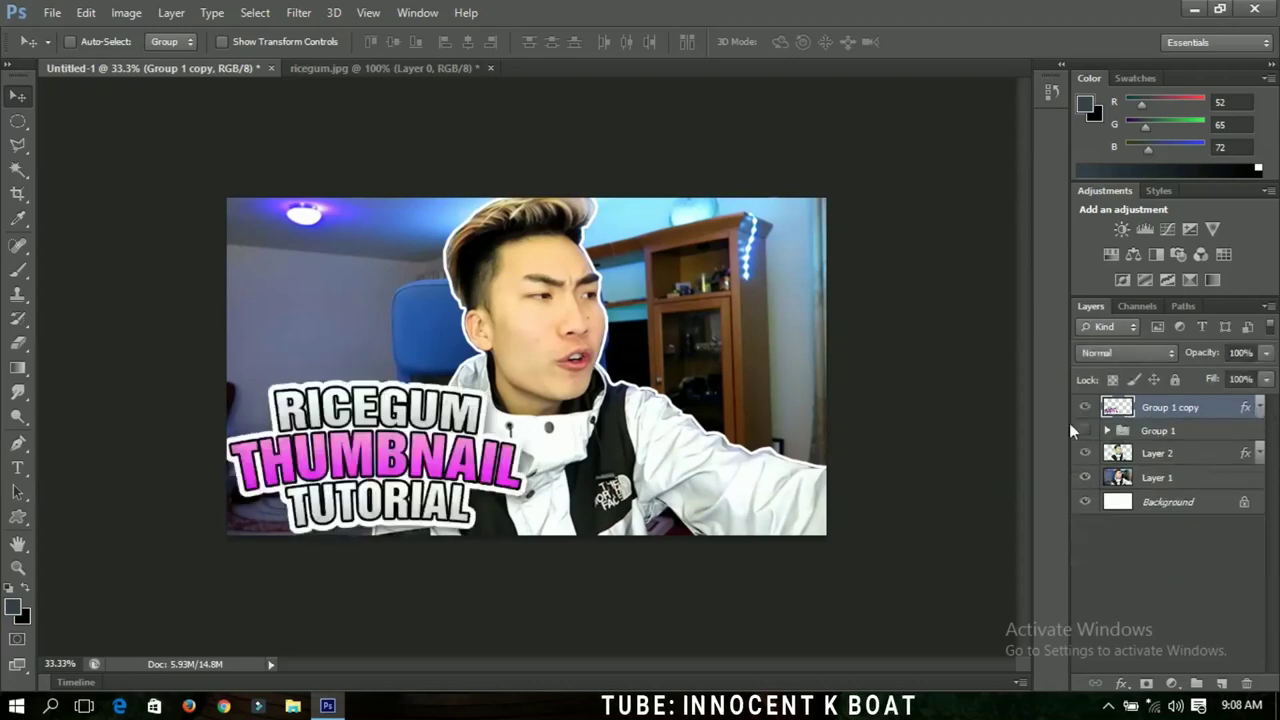
left_click_drag(283, 440, 295, 437)
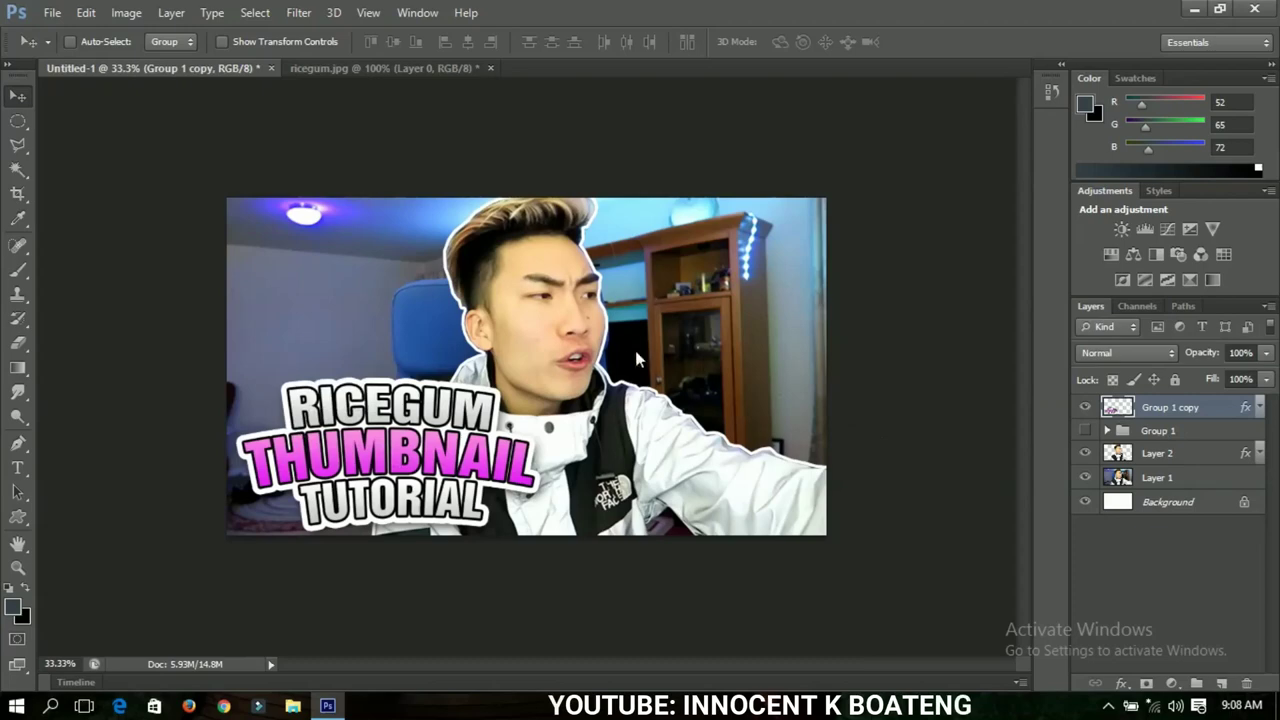
Add an empty layer above Layer 1 and set the Gradient tool to fade from magenta #e522f7, sampled from the THUMBNAIL text, to transparent.
left_click(1158, 474)
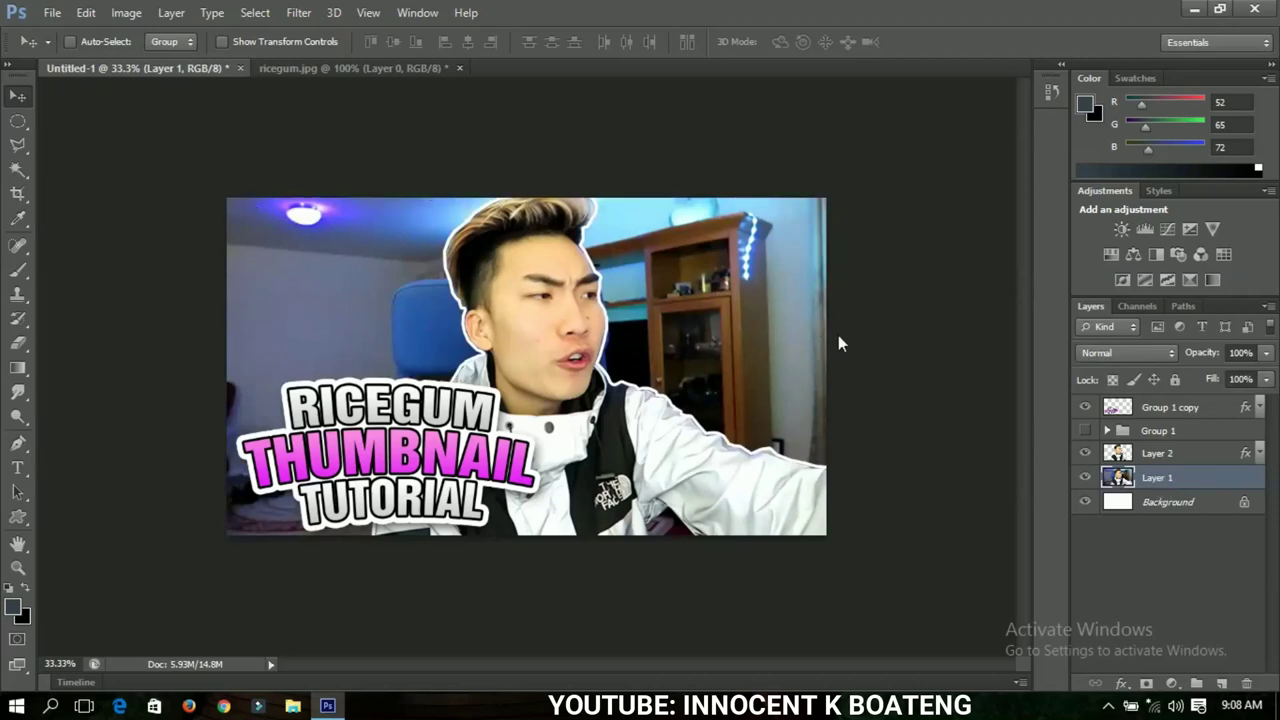
left_click(1223, 684)
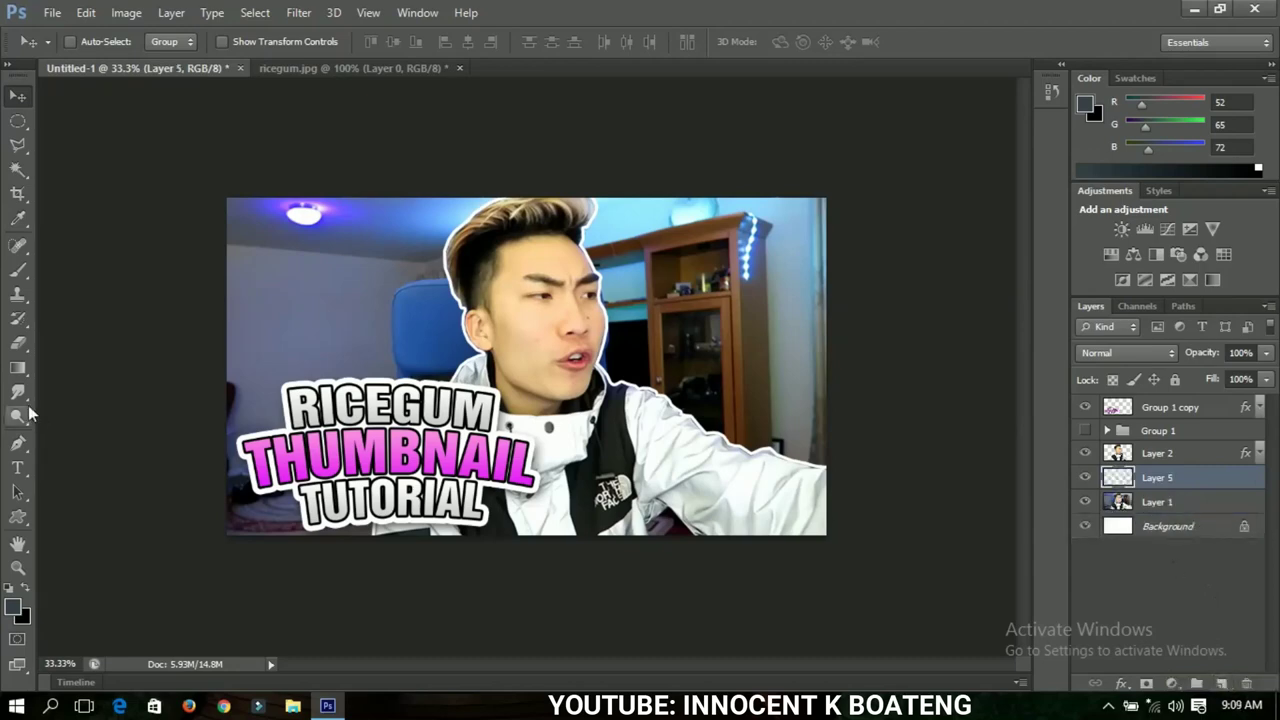
left_click_drag(17, 367, 68, 374)
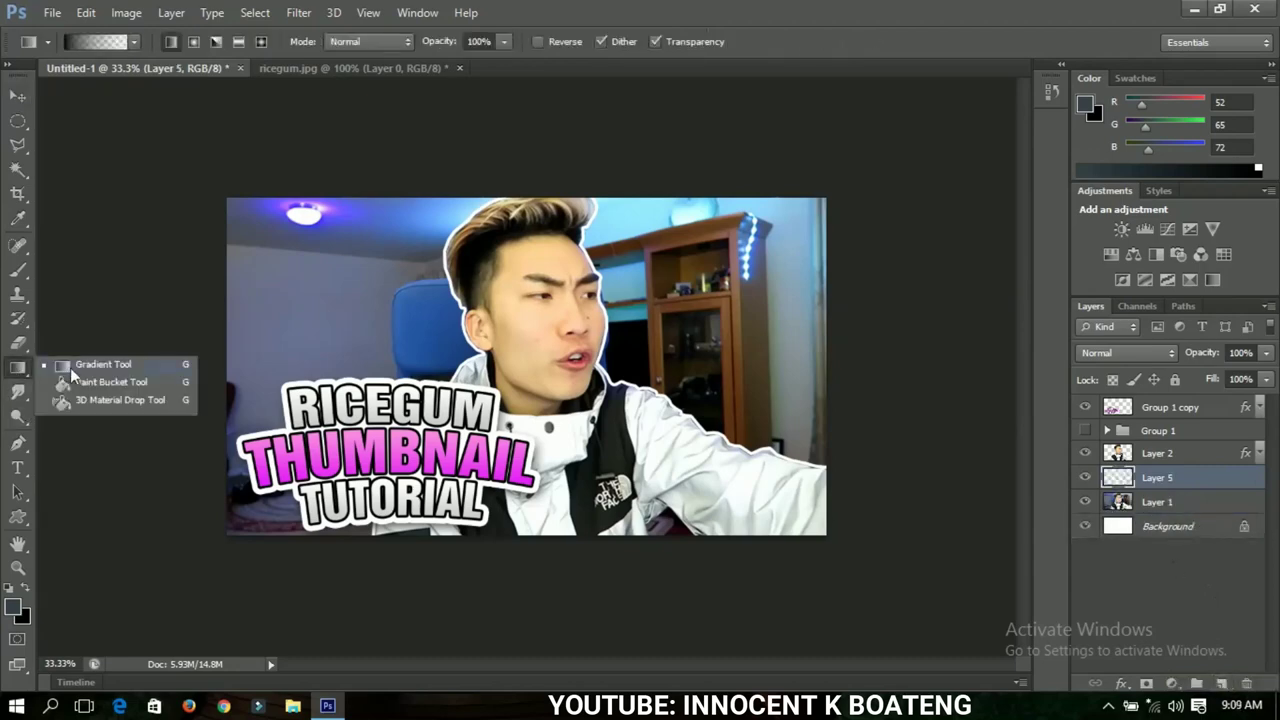
left_click(70, 367)
left_click(93, 45)
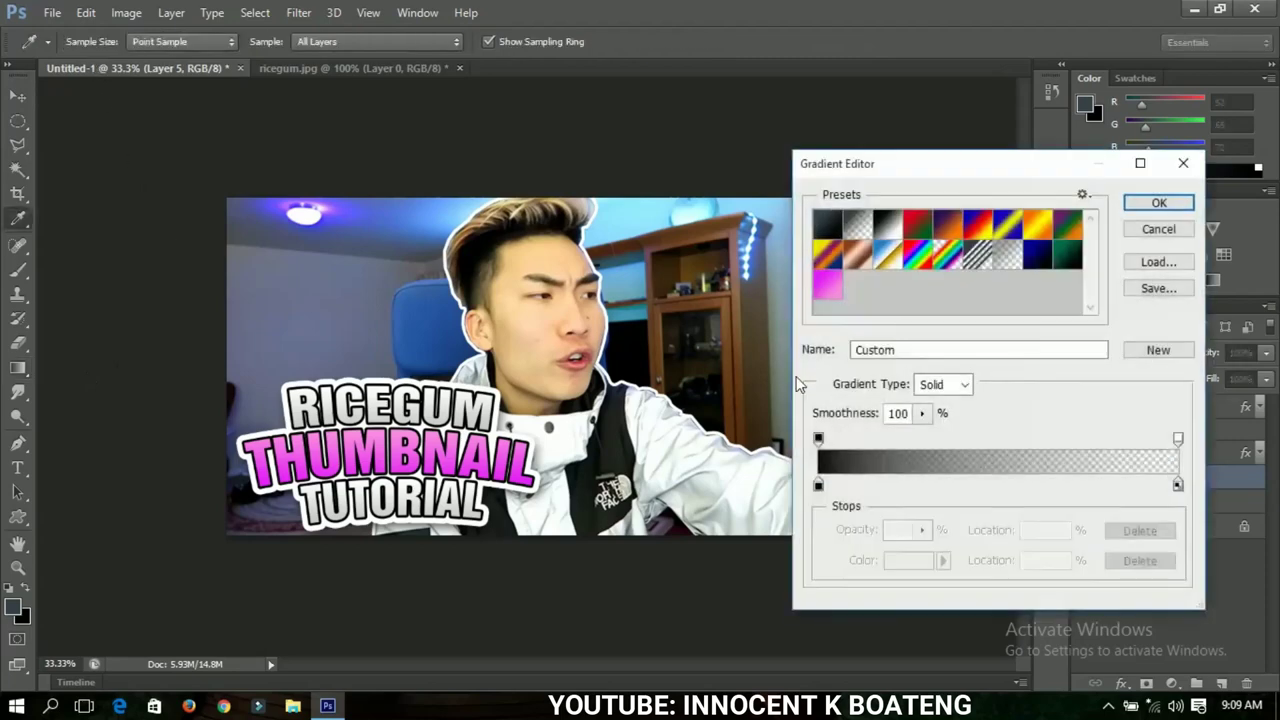
double_click(818, 486)
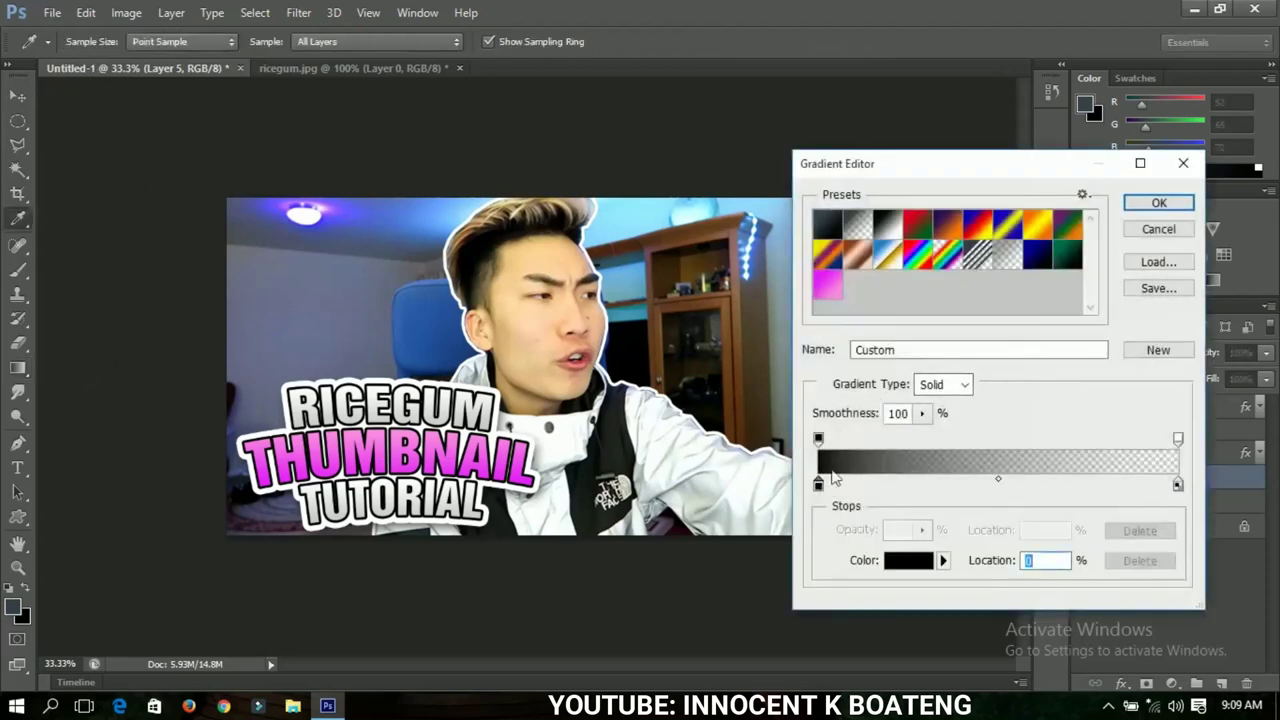
left_click(520, 484)
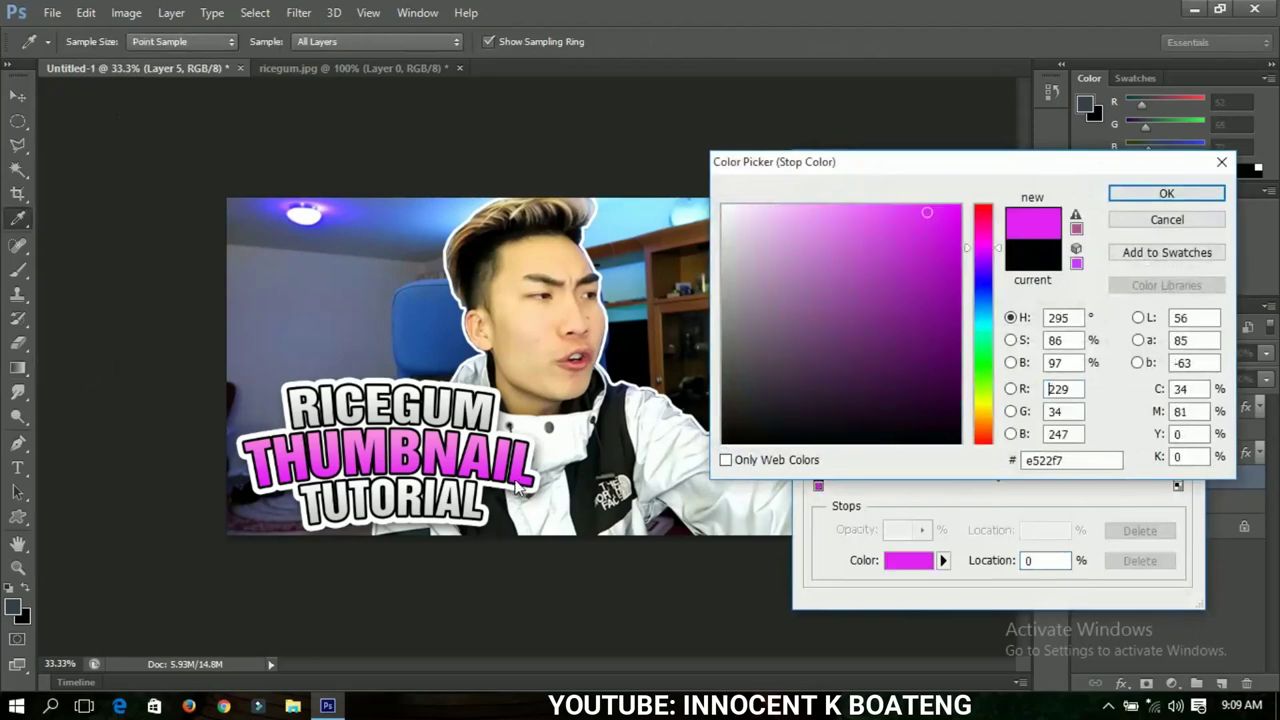
left_click(1163, 194)
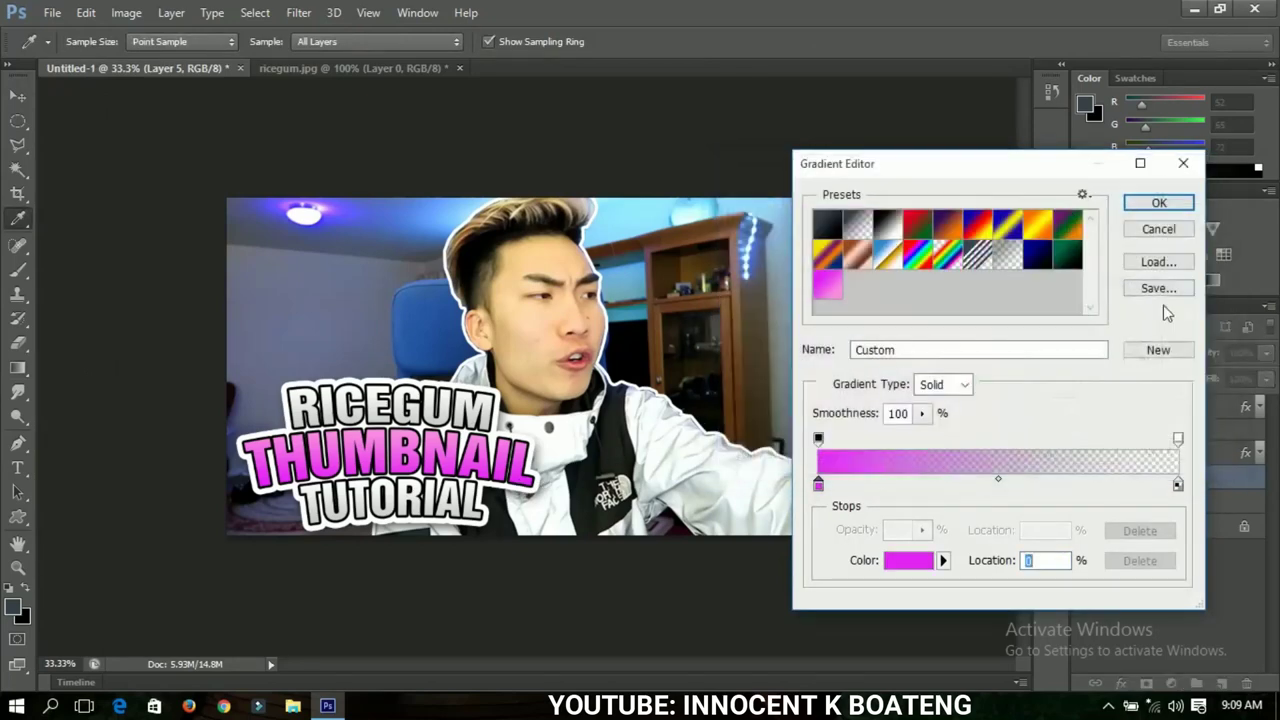
left_click(1157, 202)
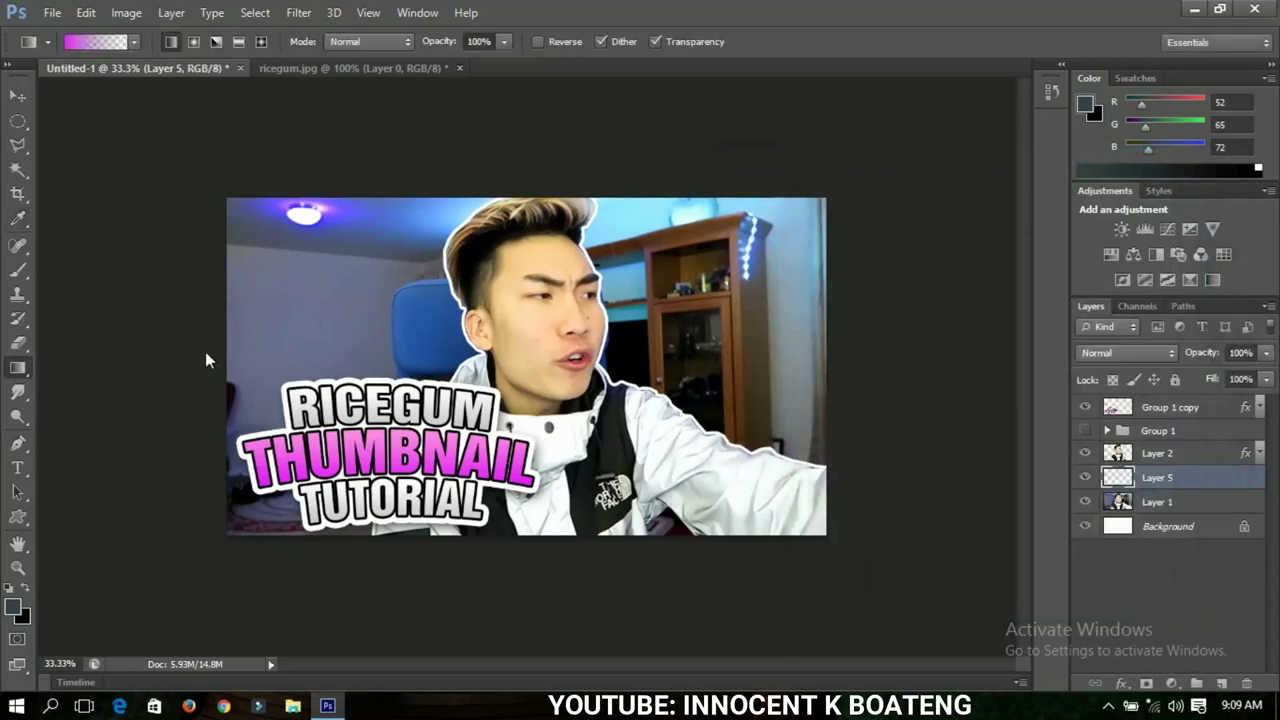
Draw magenta gradients inward from all four canvas edges on the new layer to frame the background.
left_click_drag(284, 383, 291, 390)
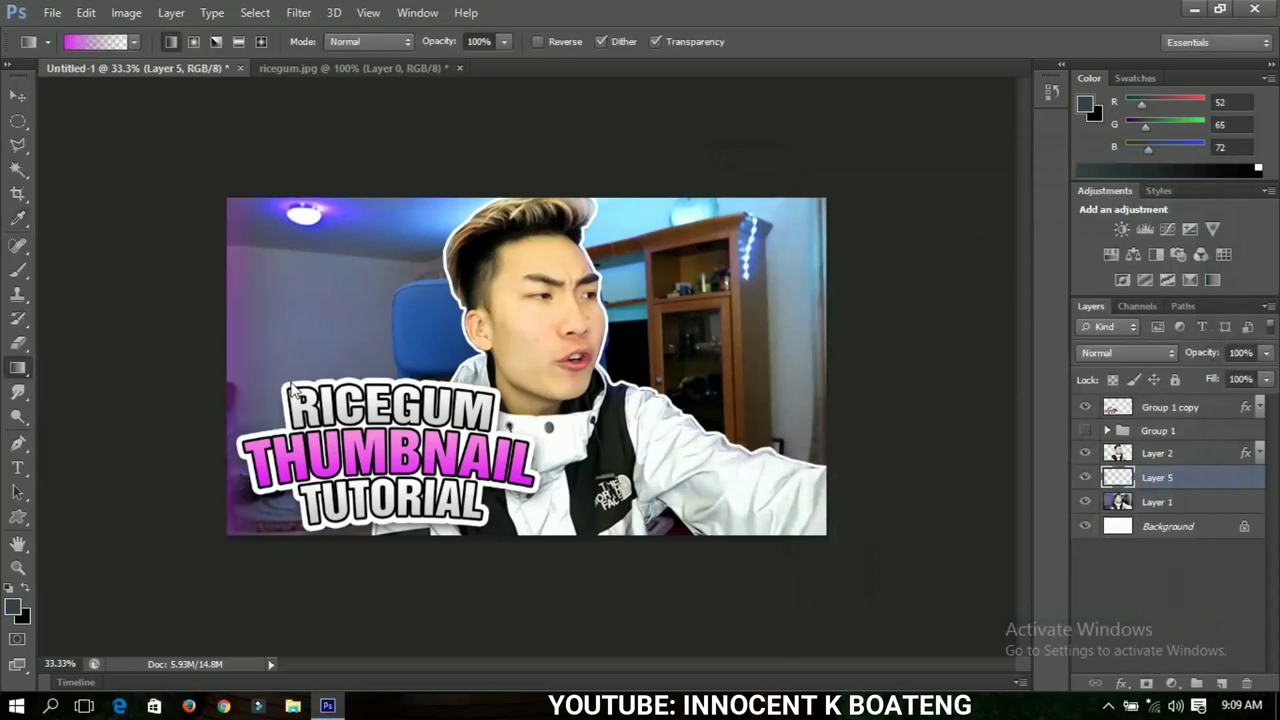
left_click_drag(205, 383, 347, 393)
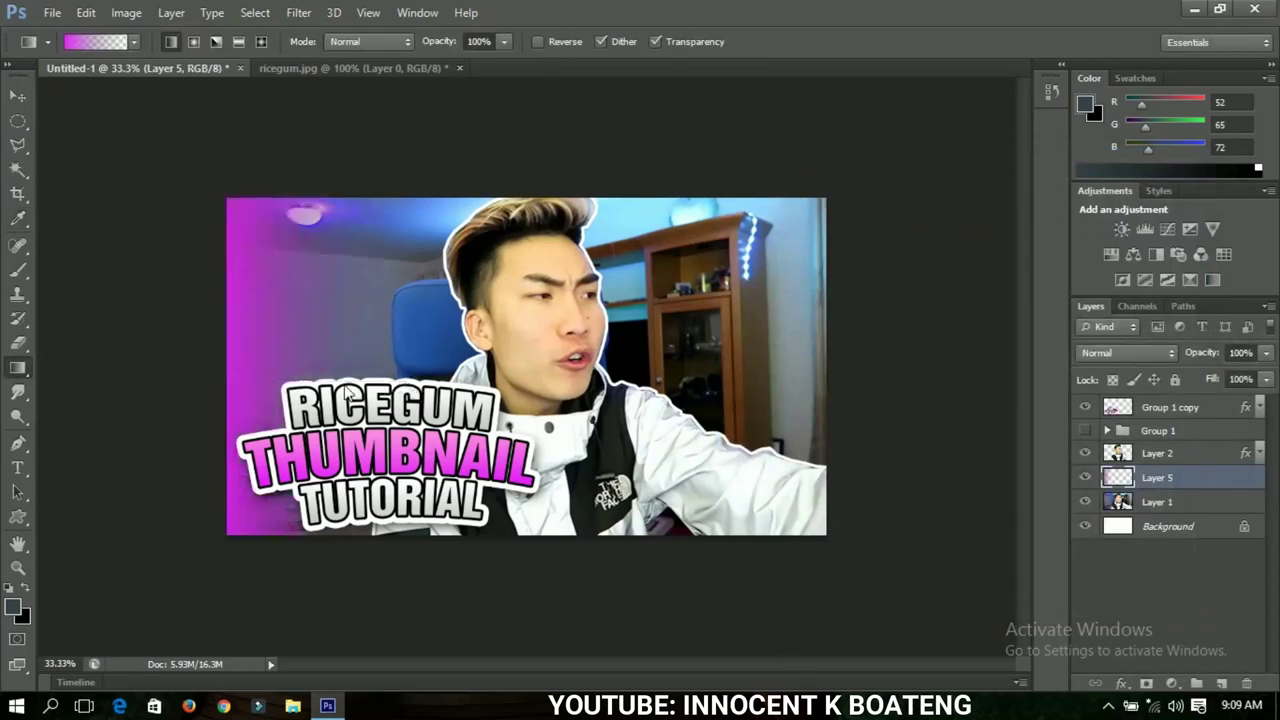
left_click_drag(551, 180, 550, 242)
left_click_drag(548, 304, 548, 304)
left_click_drag(764, 376, 757, 369)
left_click_drag(543, 478, 530, 572)
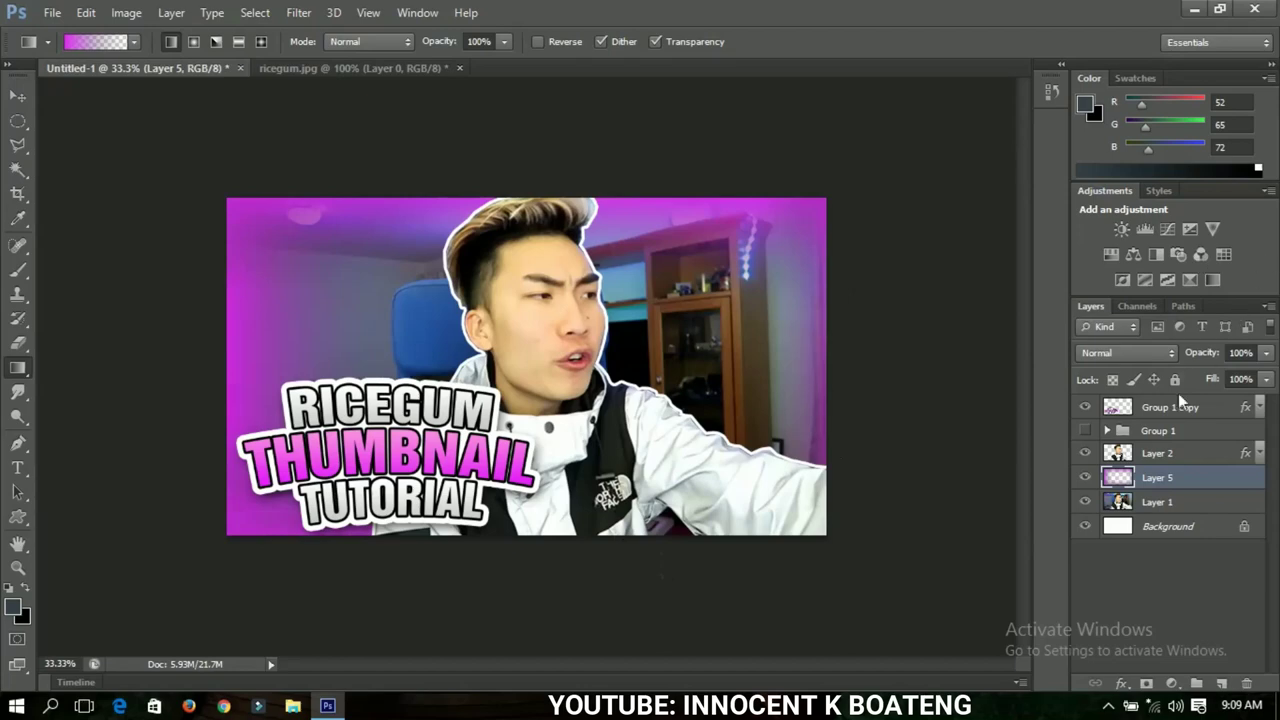
Lower the magenta gradient layer's opacity to 85% and return to the Move tool.
left_click_drag(1207, 348, 1189, 352)
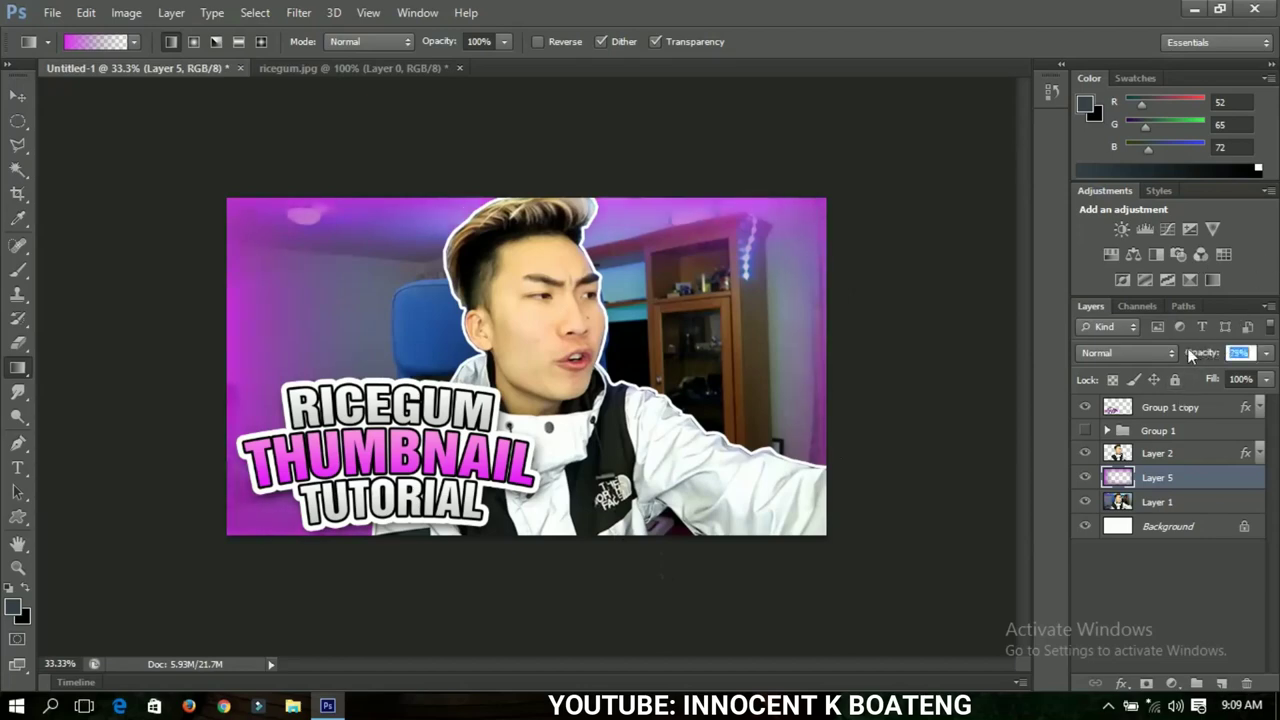
key("Return")
left_click(18, 96)
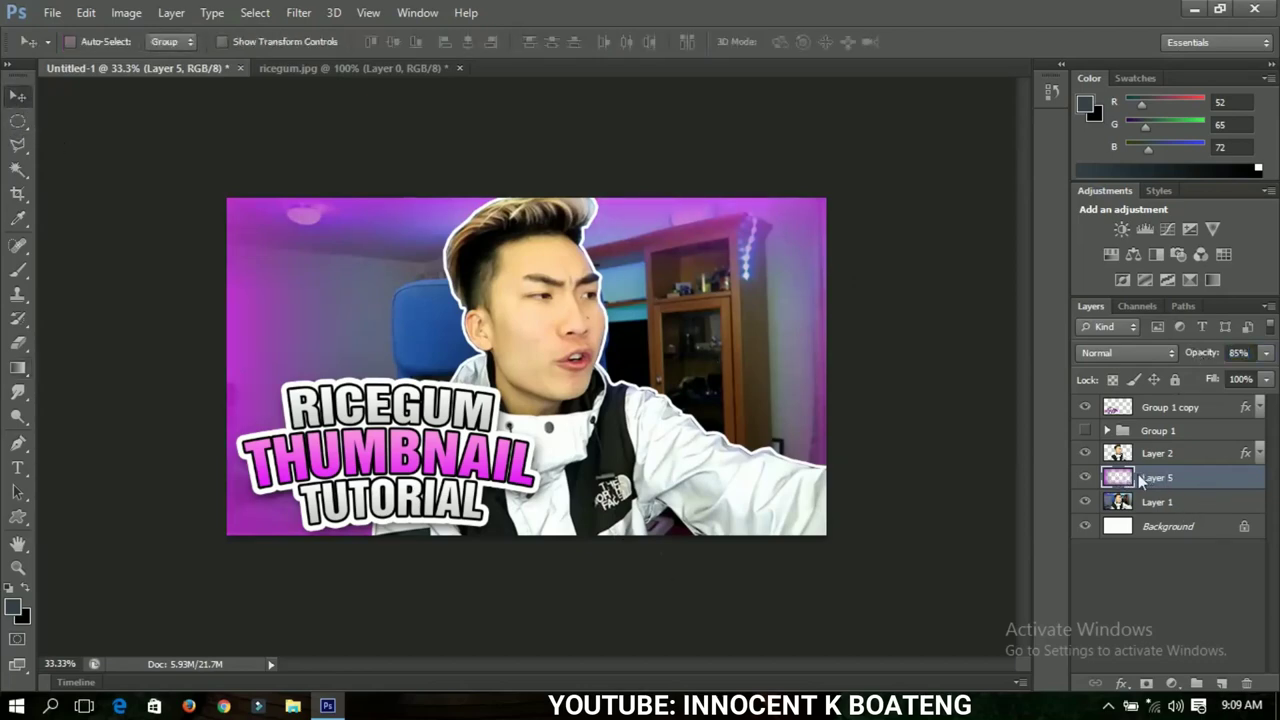
Apply a Brightness/Contrast adjustment to the man's cutout on Layer 2 with brightness 33 and contrast -10.
left_click(1157, 455)
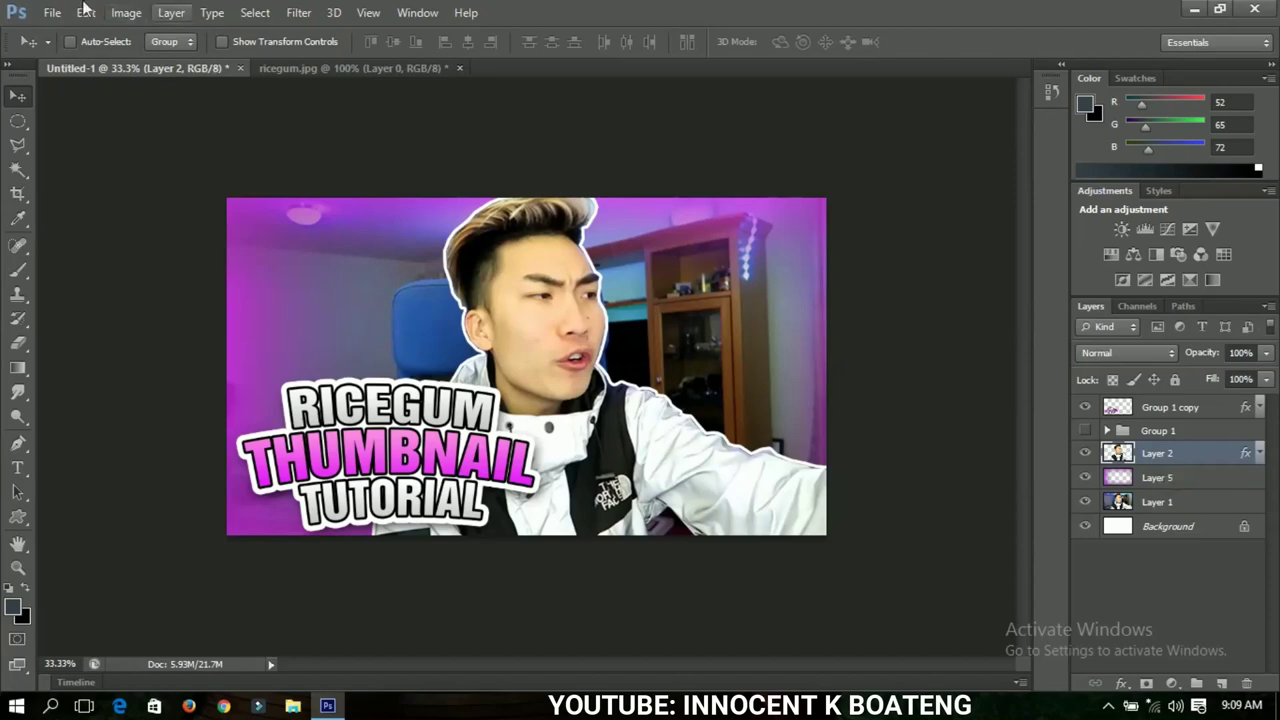
left_click(124, 13)
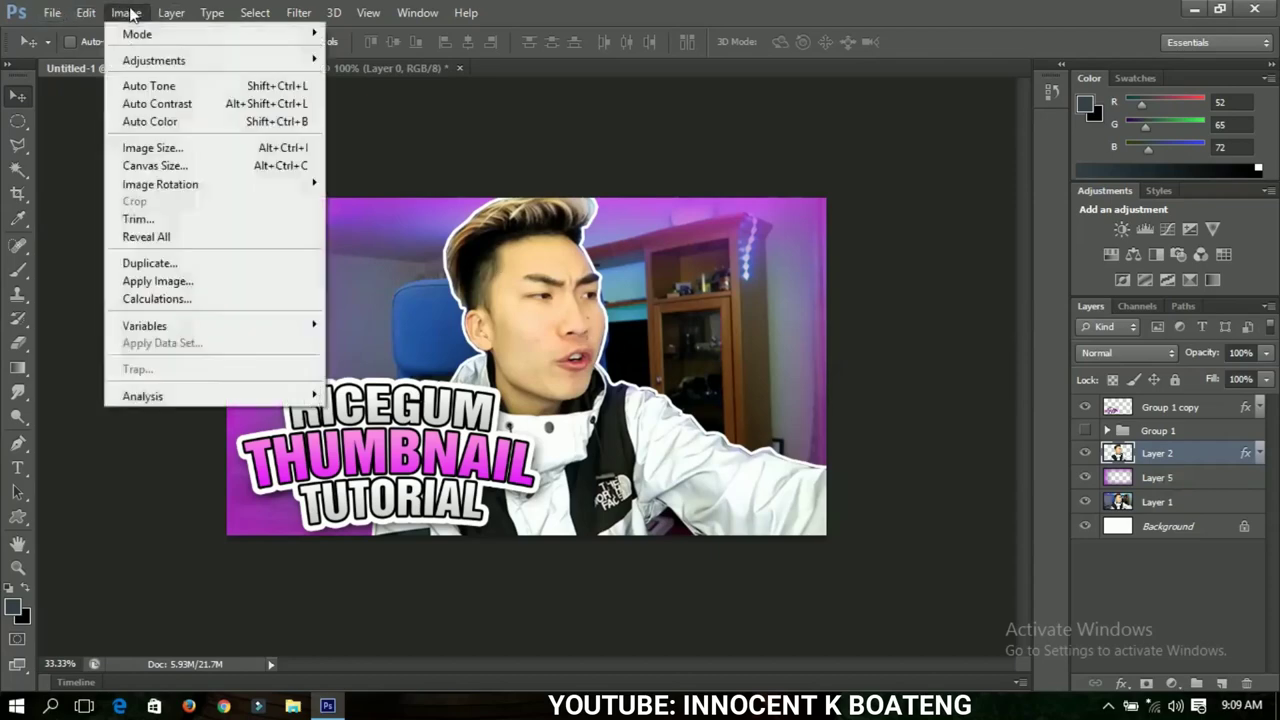
mouse_move(195, 66)
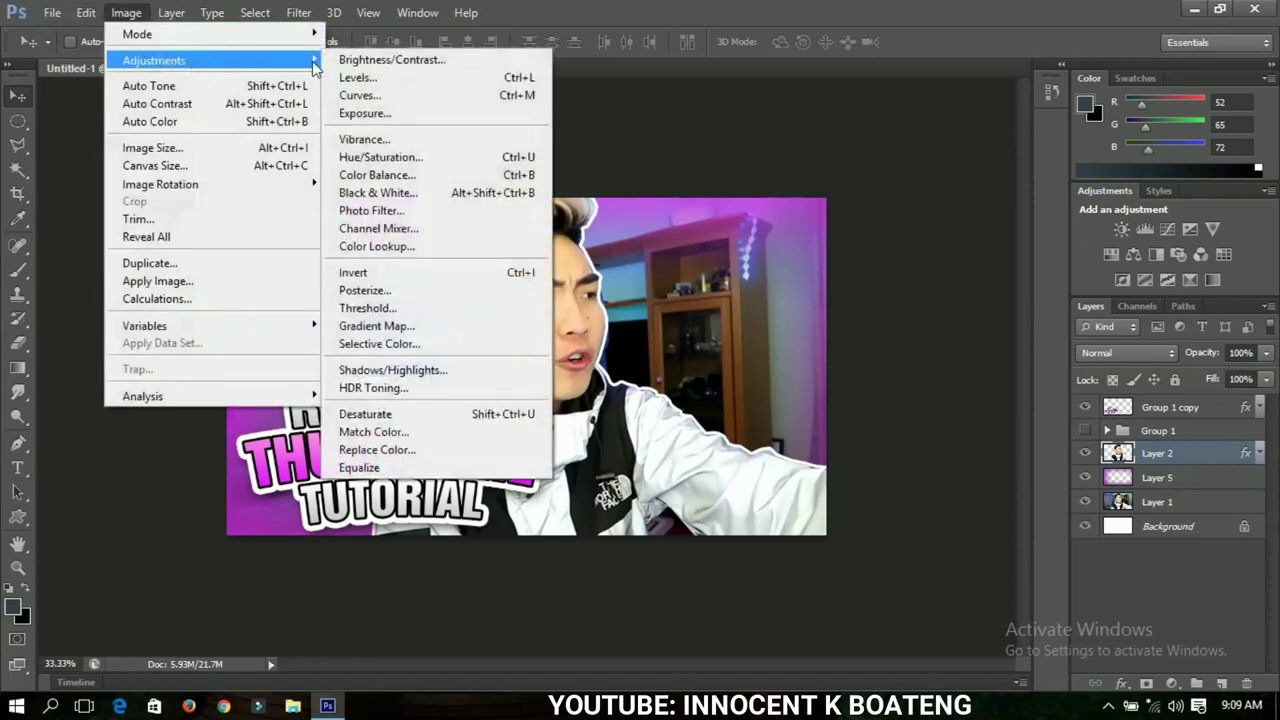
left_click(358, 64)
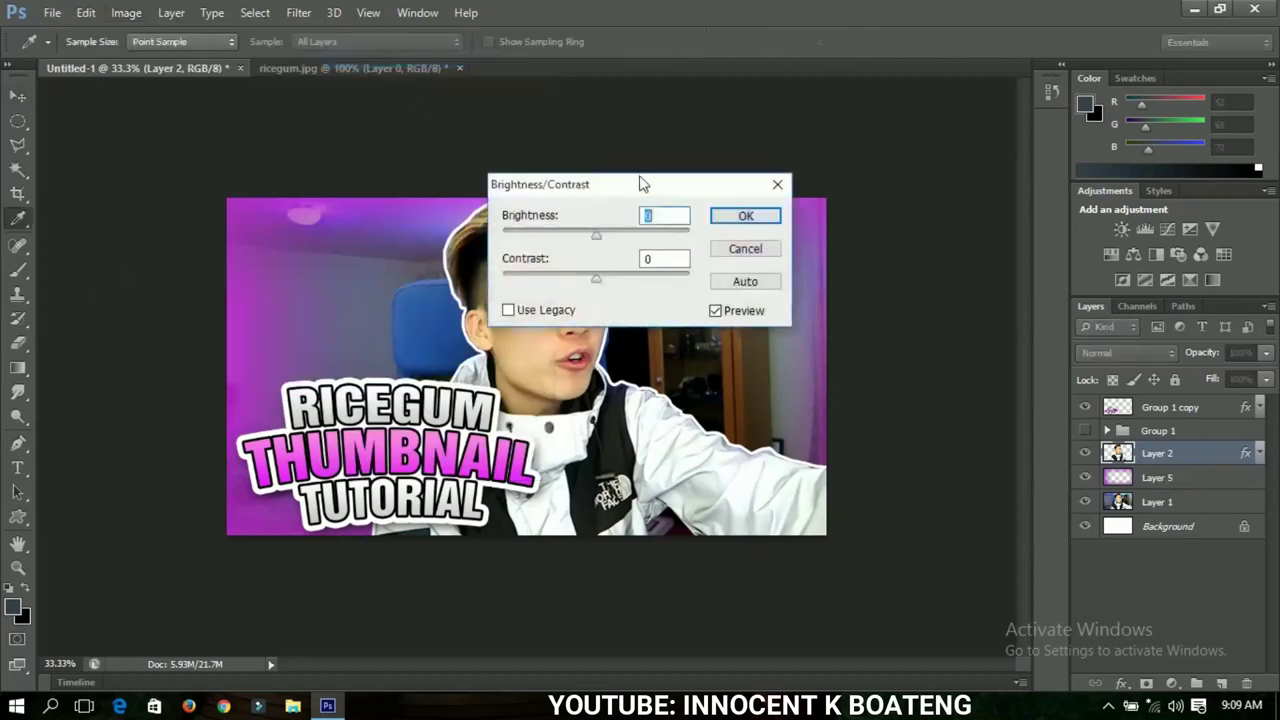
left_click_drag(643, 180, 809, 143)
left_click_drag(766, 190, 748, 240)
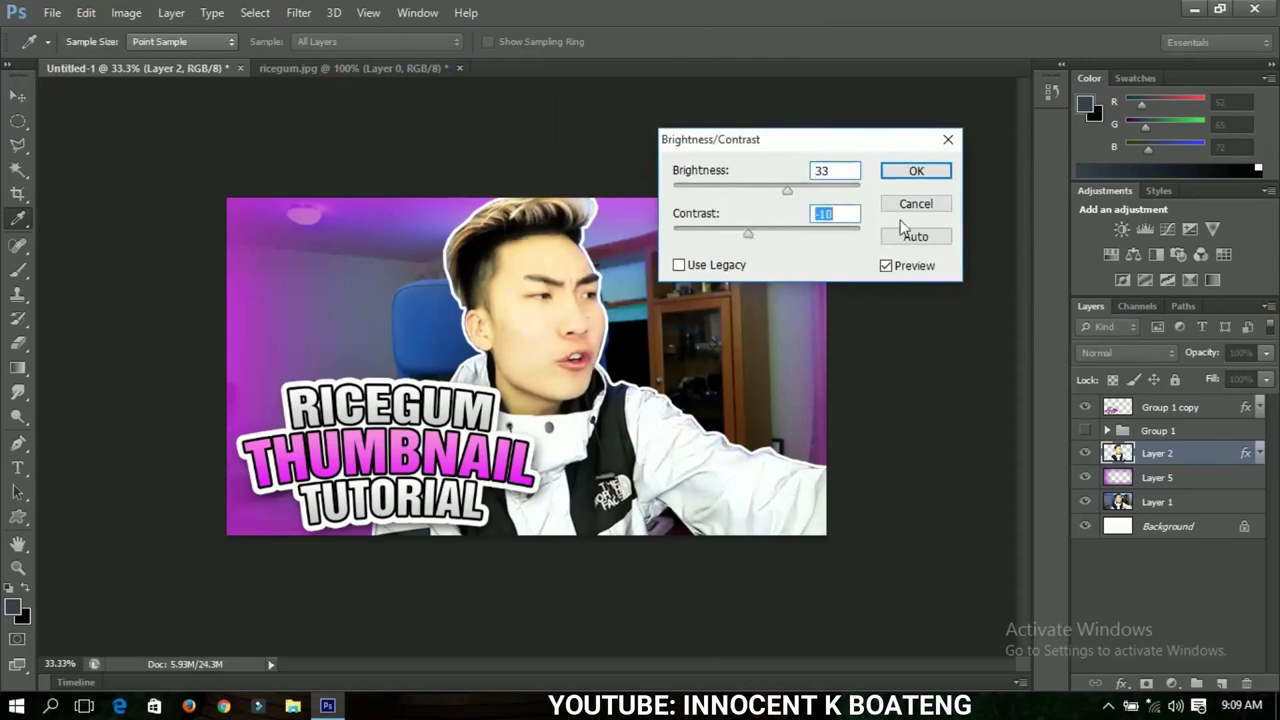
left_click(916, 171)
key("v")
Apply a Hue/Saturation adjustment to the man's cutout on Layer 2 with saturation +30.
left_click(126, 12)
mouse_move(253, 70)
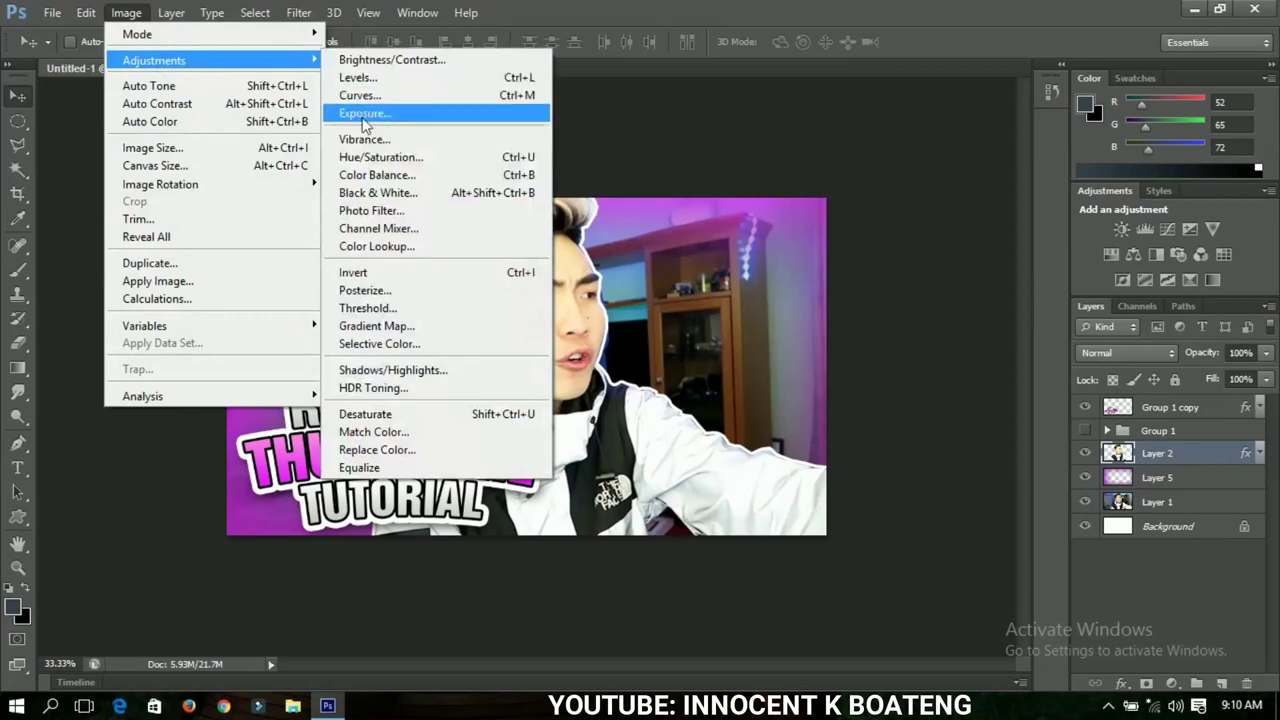
left_click(375, 160)
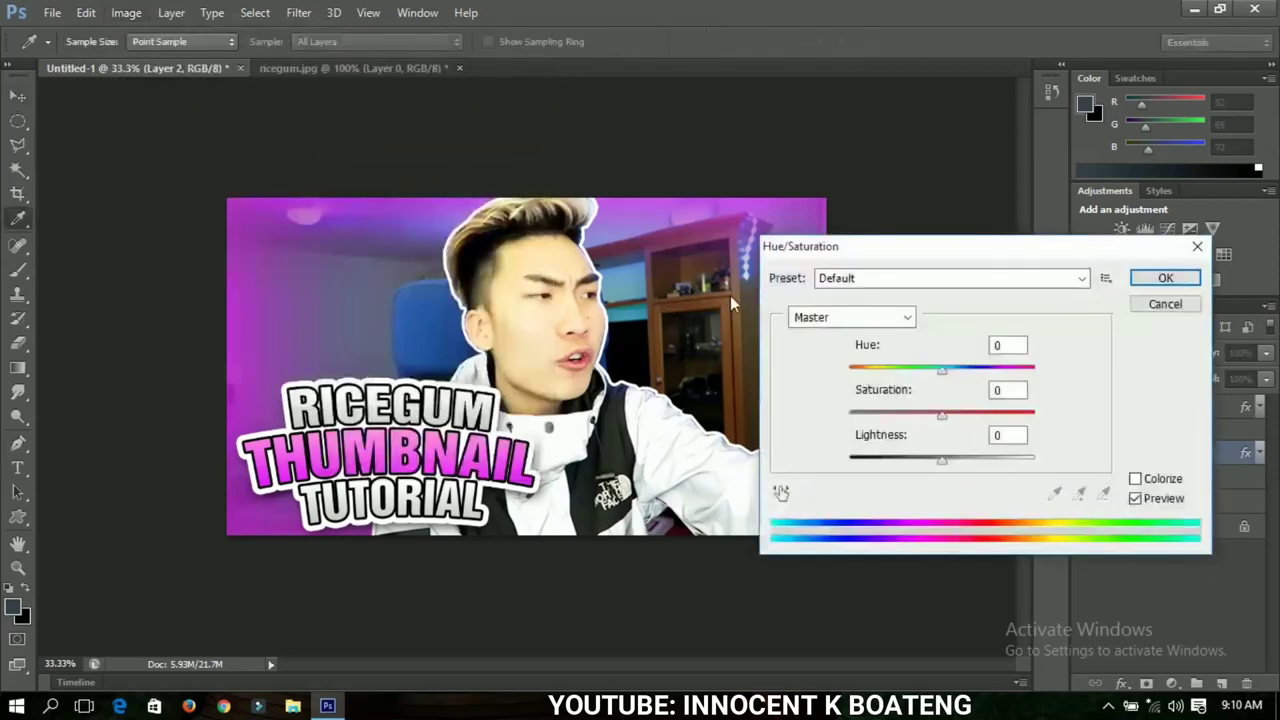
left_click_drag(941, 414, 981, 417)
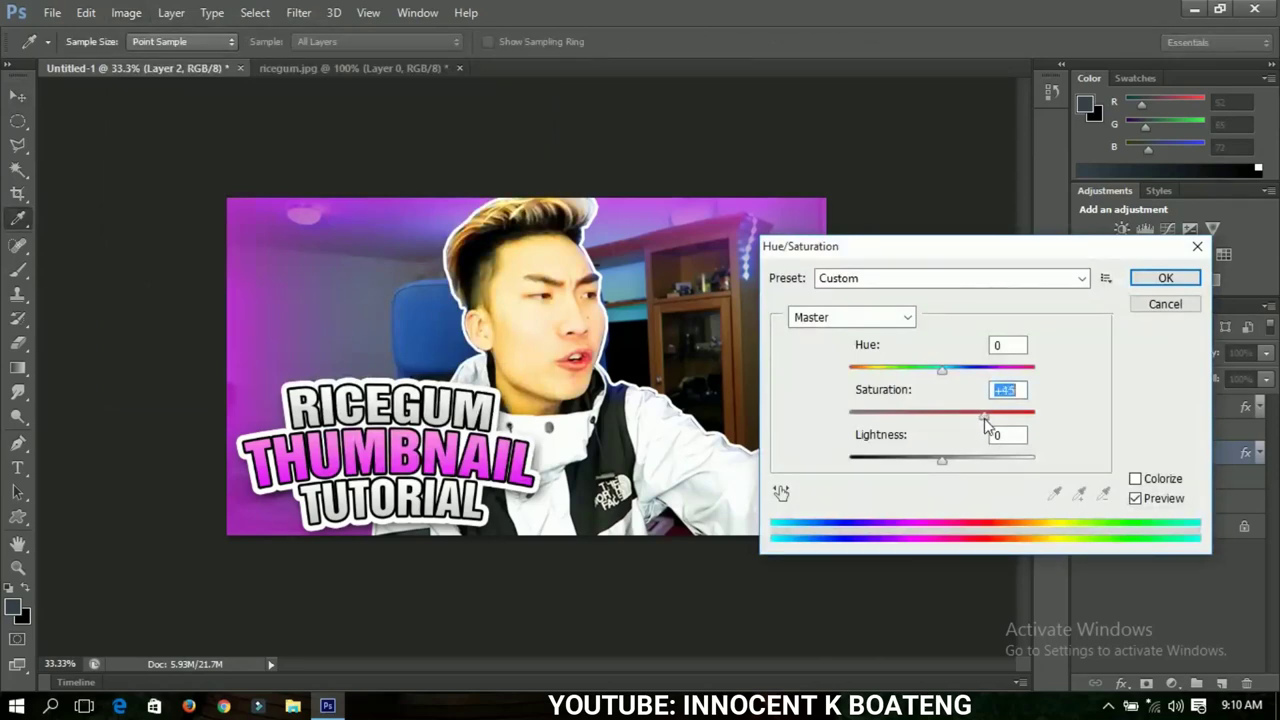
left_click_drag(988, 418, 974, 430)
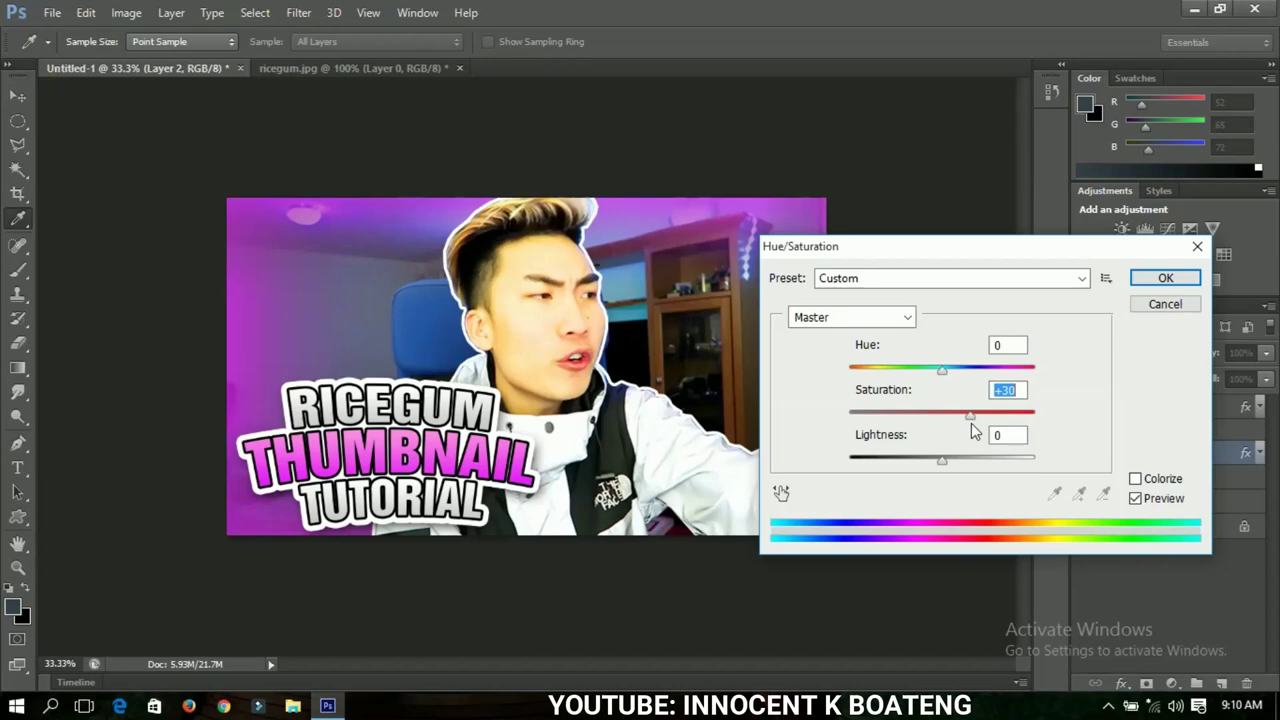
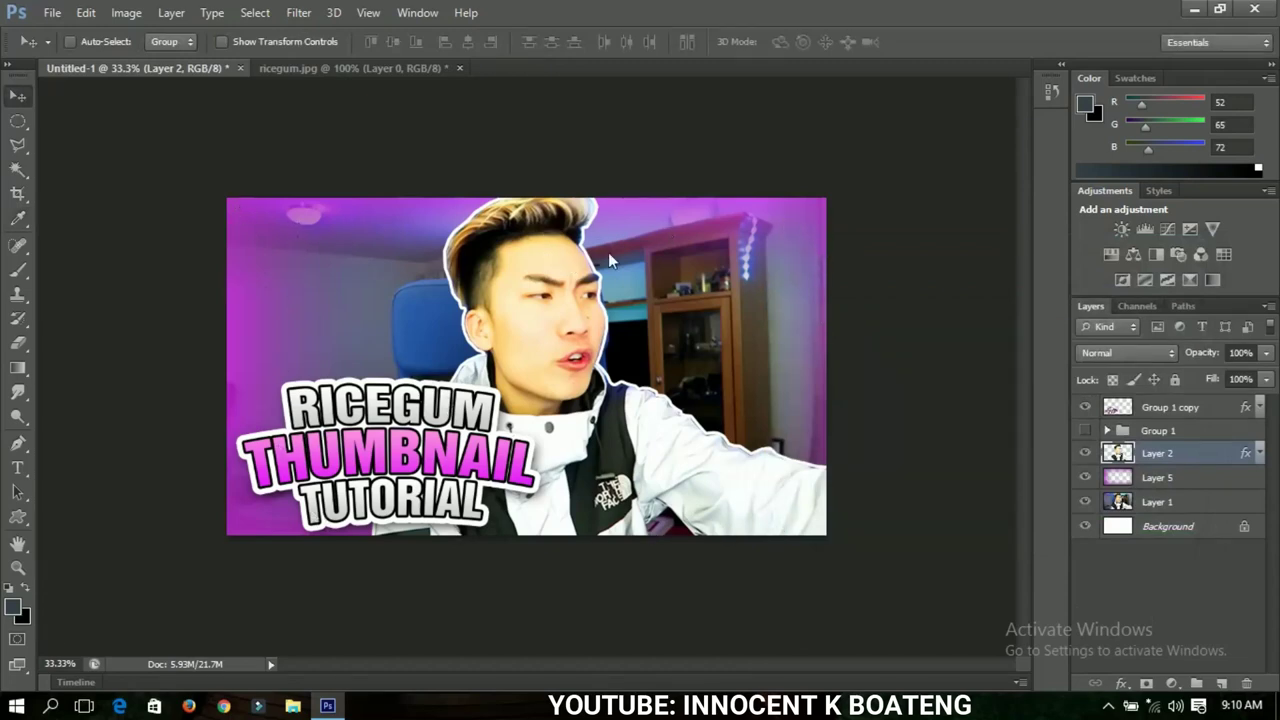
Add a new empty layer at the top of the layer stack.
left_click(1156, 479)
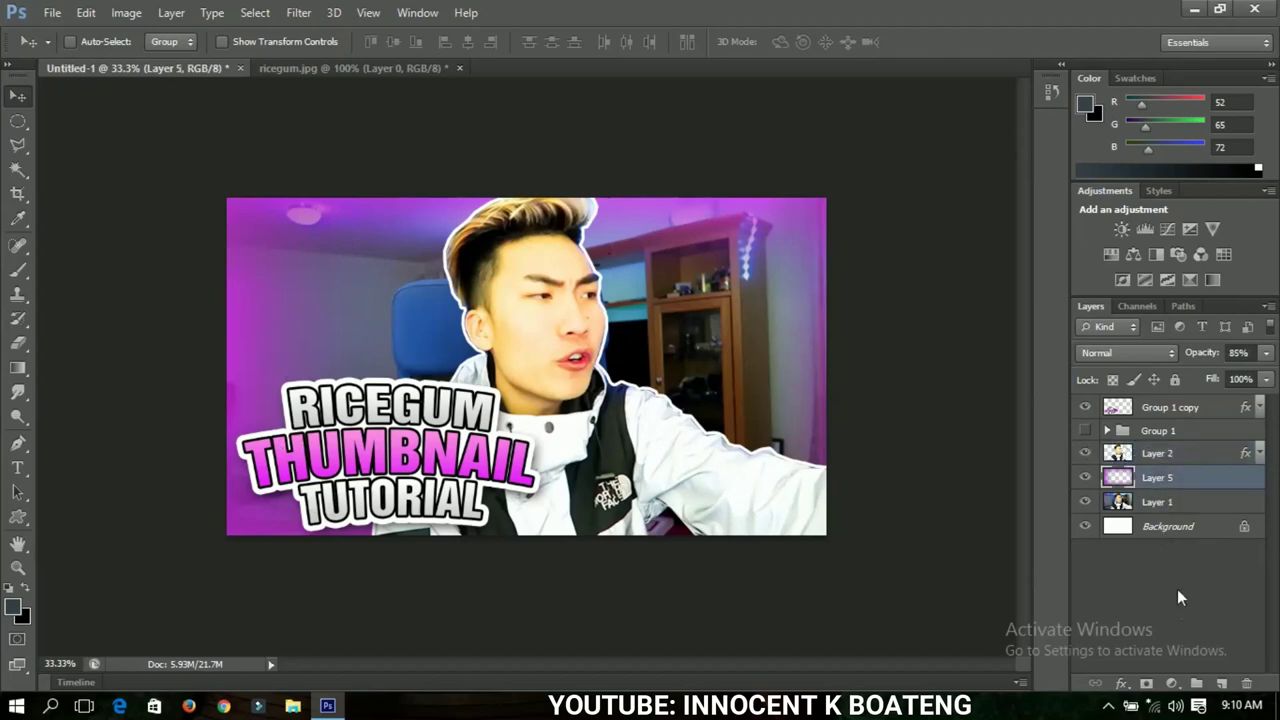
left_click(1226, 670)
left_click(1221, 684)
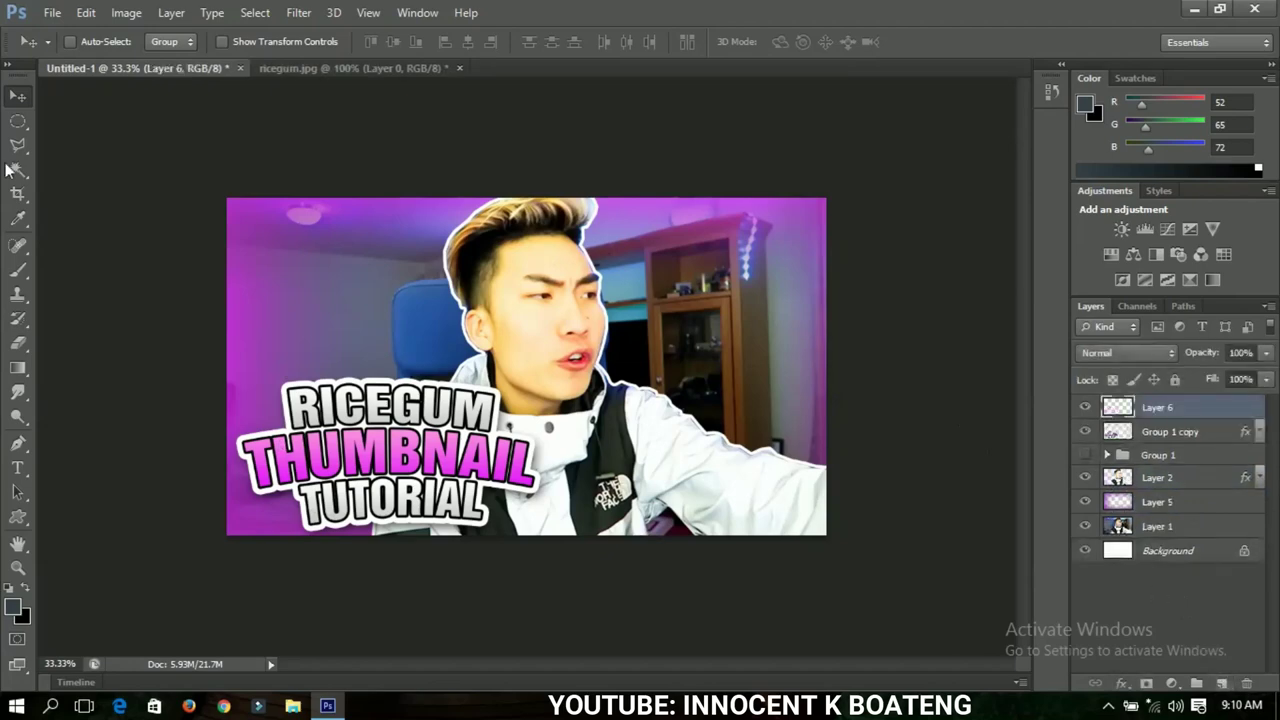
Set the Gradient tool to the Foreground to Transparent preset with its starting colour stop changed to black #000000.
left_click(20, 370)
left_click_drag(20, 370, 62, 378)
left_click(76, 44)
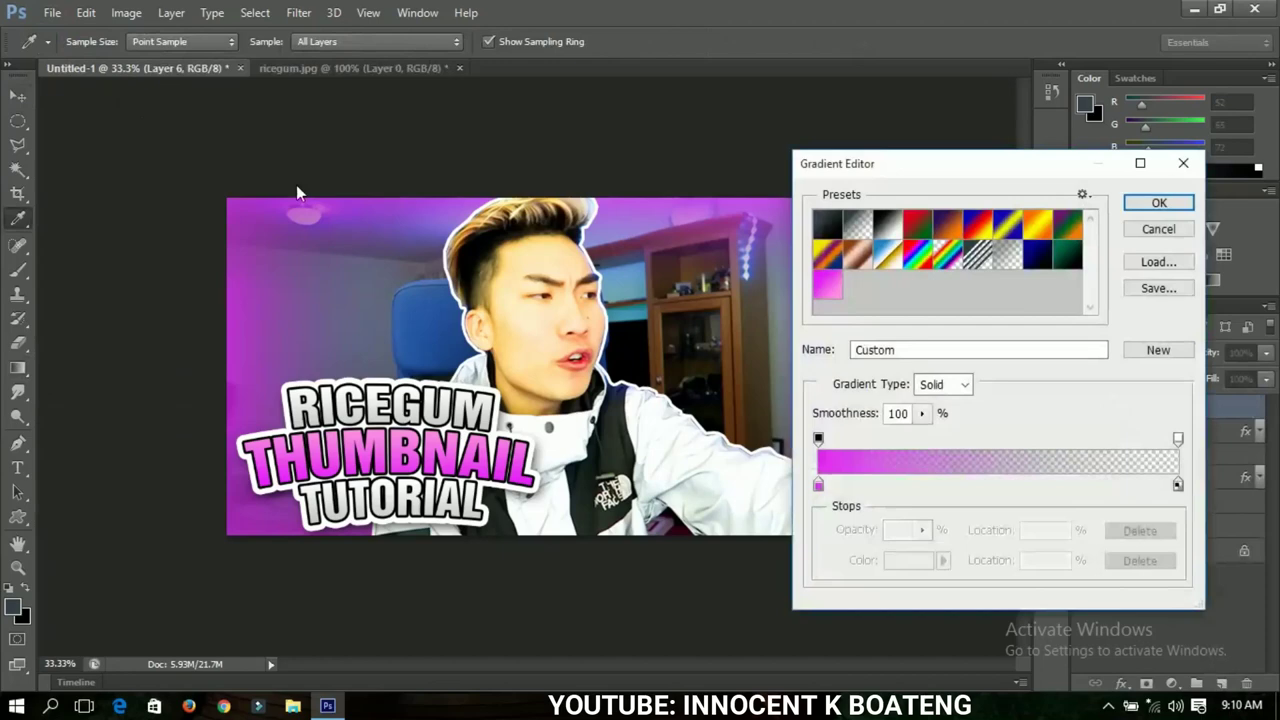
left_click(860, 227)
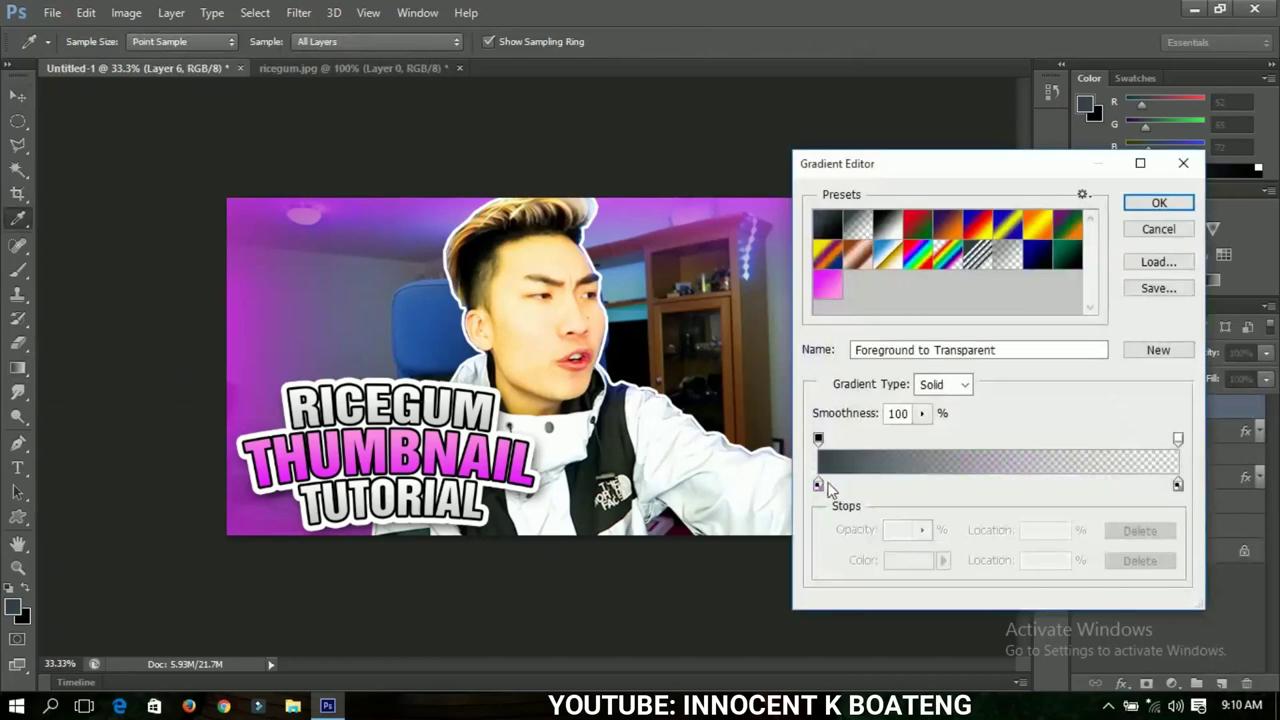
left_click(818, 486)
left_click(908, 560)
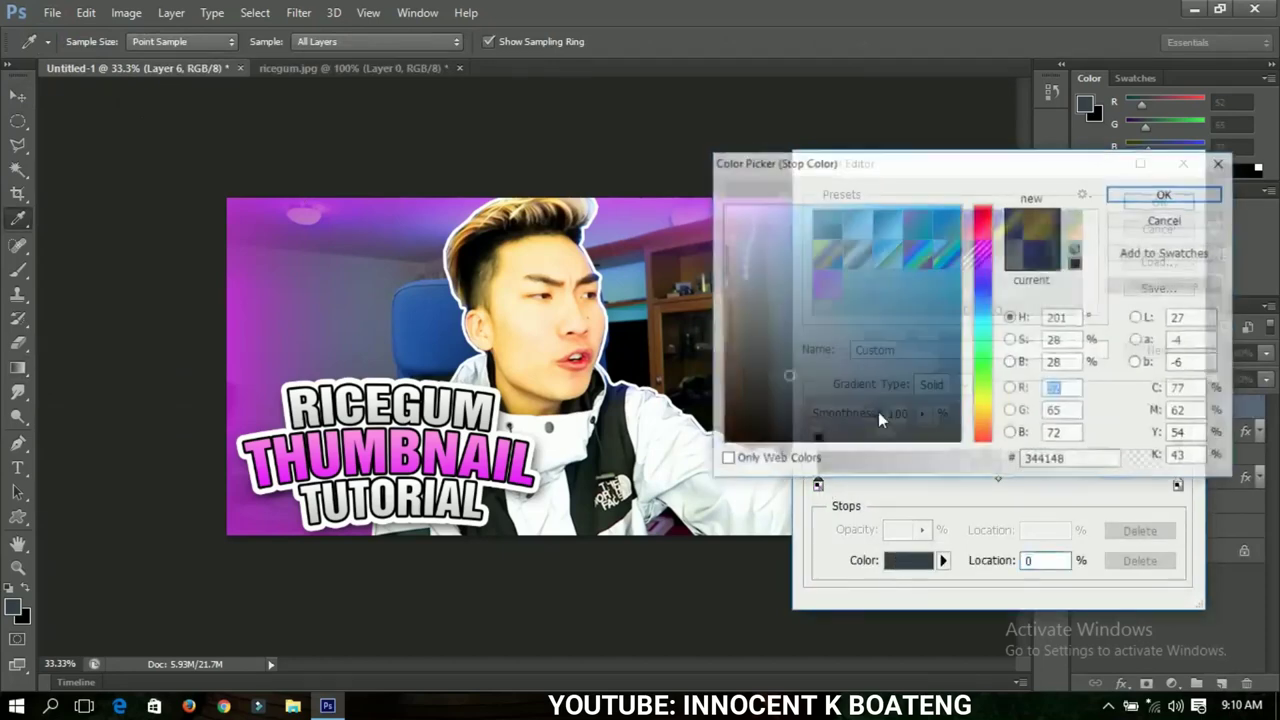
left_click(700, 480)
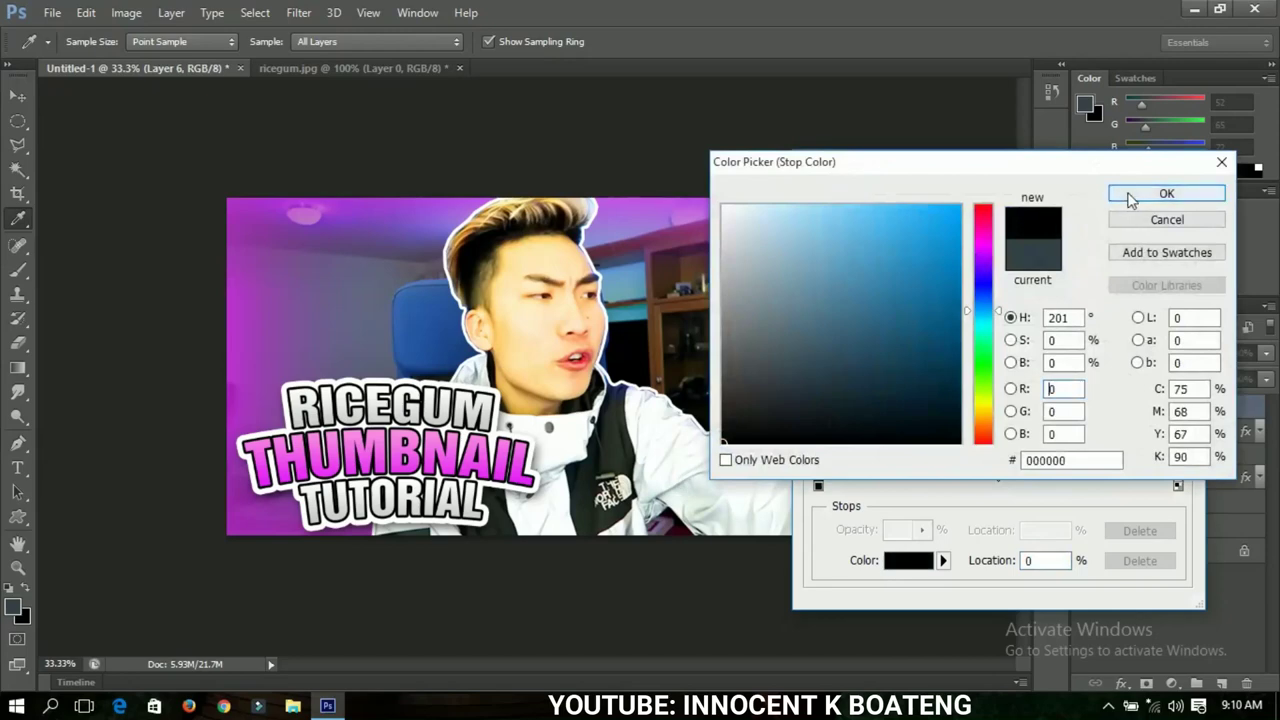
left_click(1162, 194)
left_click(1158, 202)
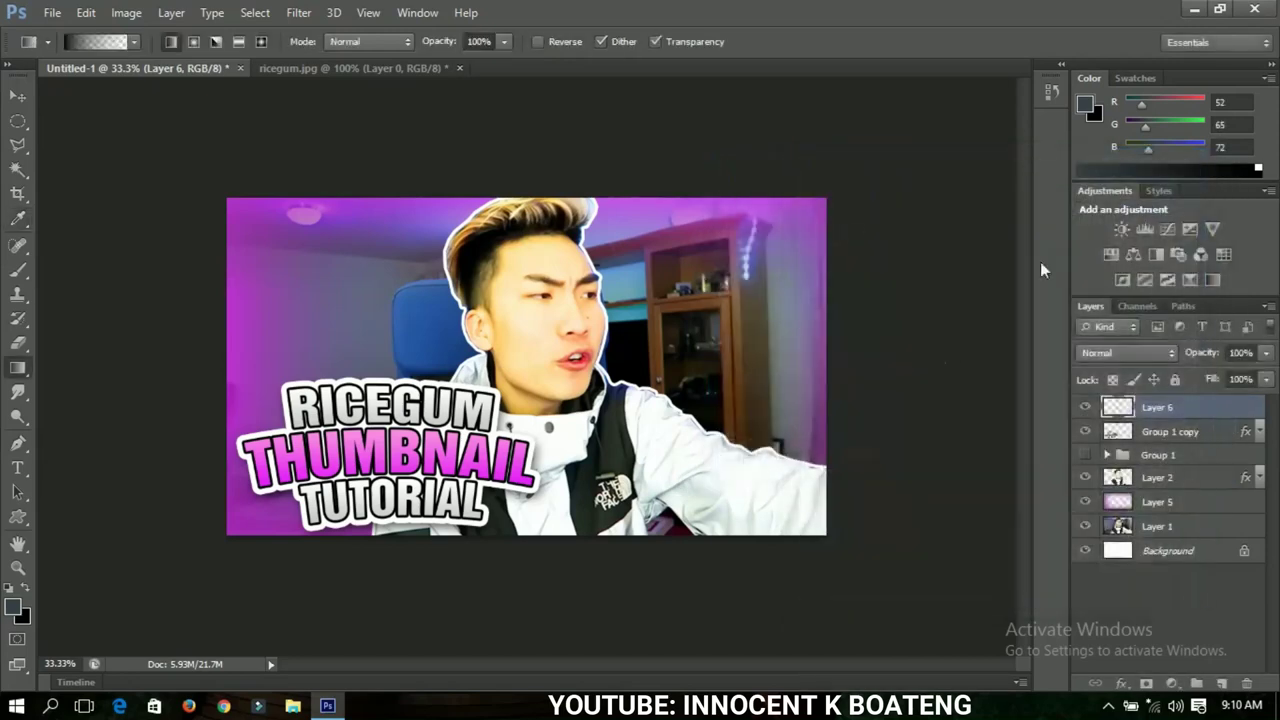
left_click(1150, 502)
left_click(1085, 408)
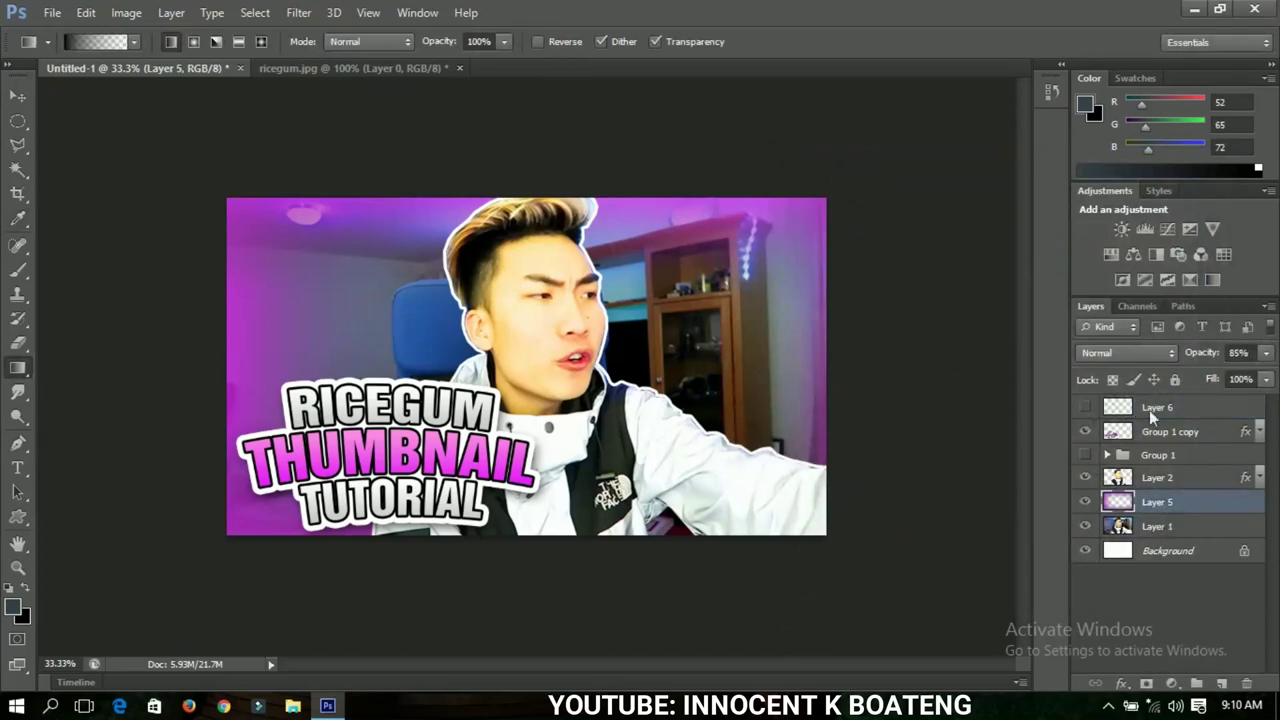
left_click(1158, 408)
left_click(1085, 408)
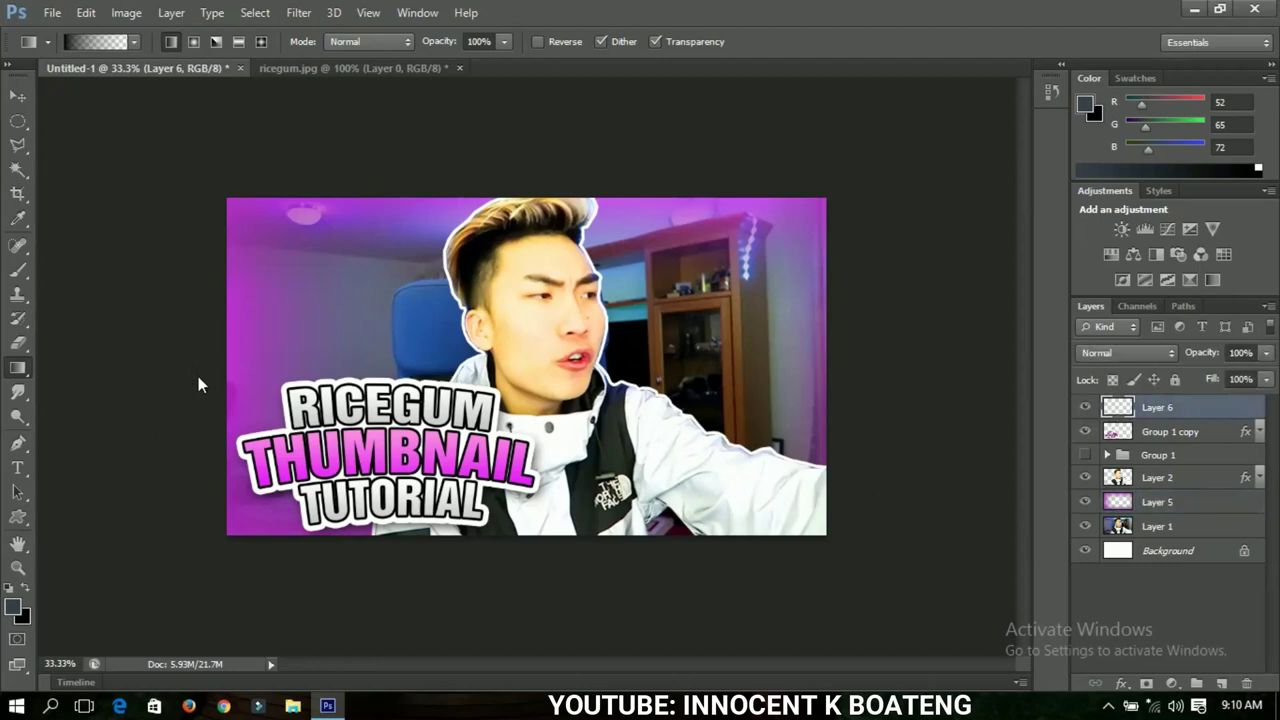
Draw black gradients inward from all four canvas edges on Layer 6 and return to the Move tool.
left_click_drag(263, 379, 264, 379)
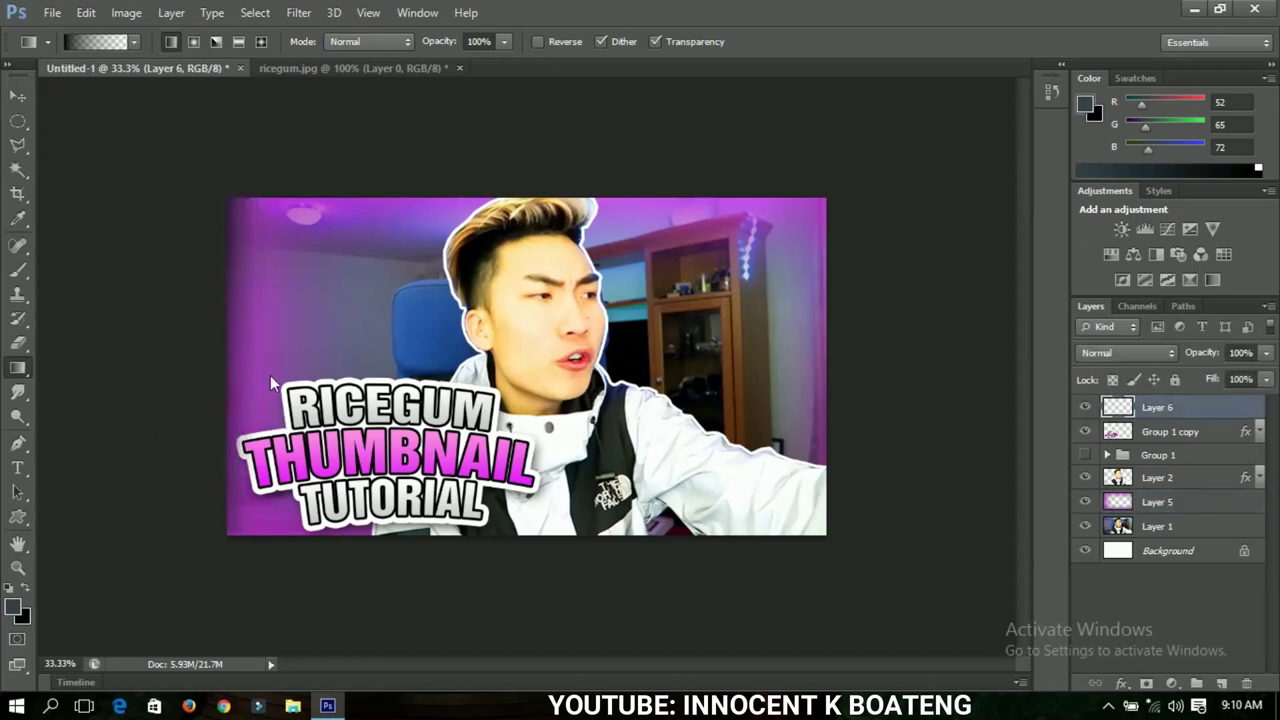
left_click_drag(540, 200, 546, 298)
left_click_drag(832, 379, 746, 385)
left_click_drag(527, 575, 521, 418)
left_click(18, 95)
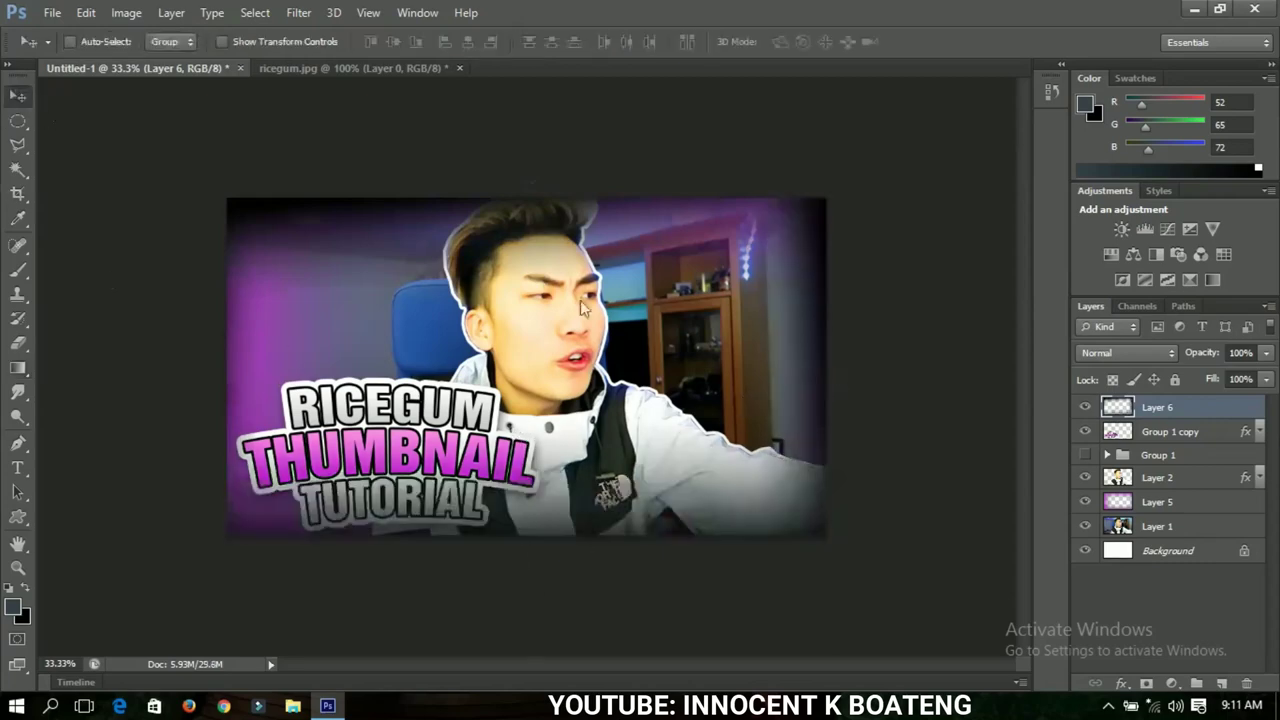
Move the black gradient layer directly below Layer 2 and scale it down slightly around its centre, leaving a thin magenta border.
left_click_drag(1174, 412, 1151, 498)
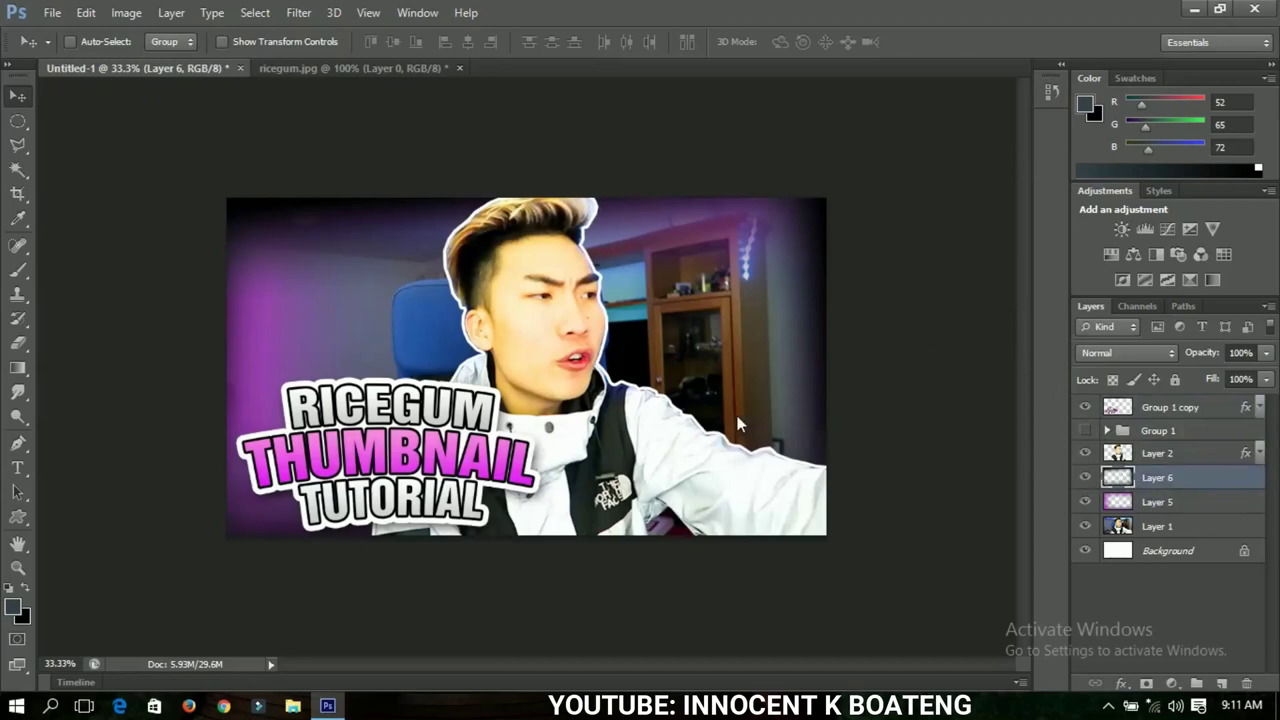
key("ctrl+t")
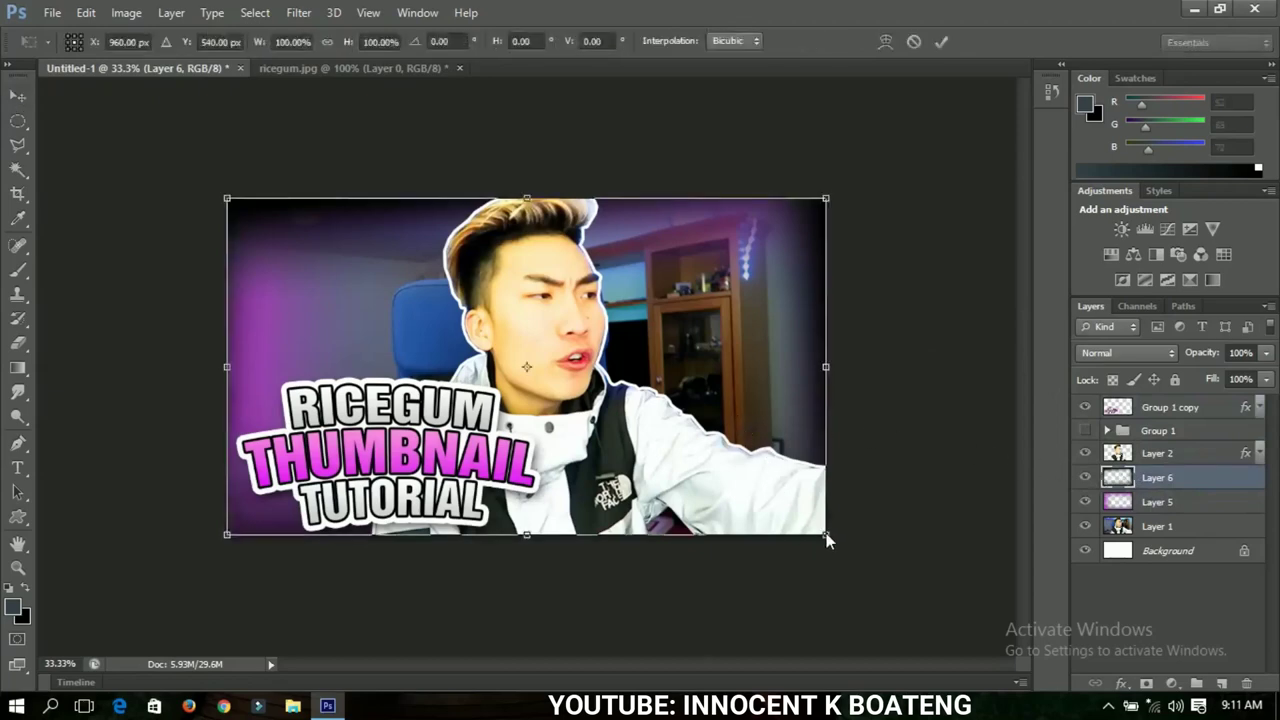
left_click_drag(826, 533, 822, 531)
key("Return")
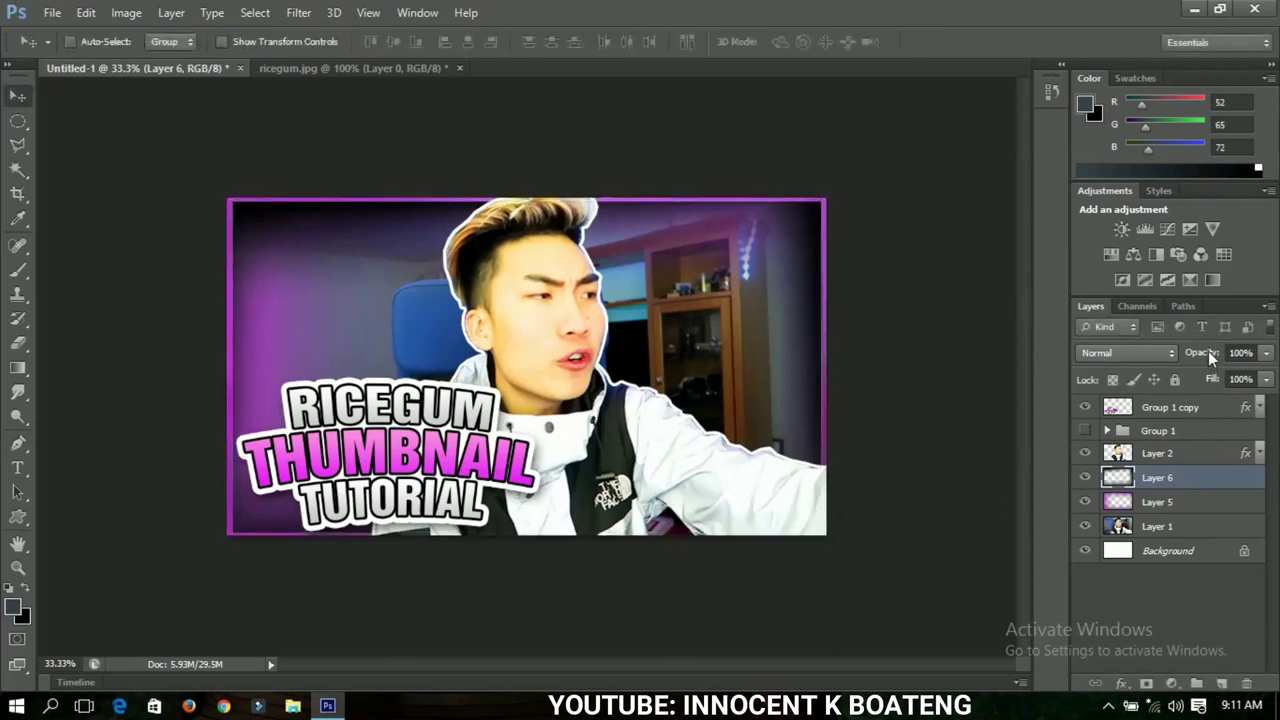
Lower the black gradient layer's opacity to 77% and check the thumbnail up close.
left_click_drag(1208, 351, 1203, 349)
type("74")
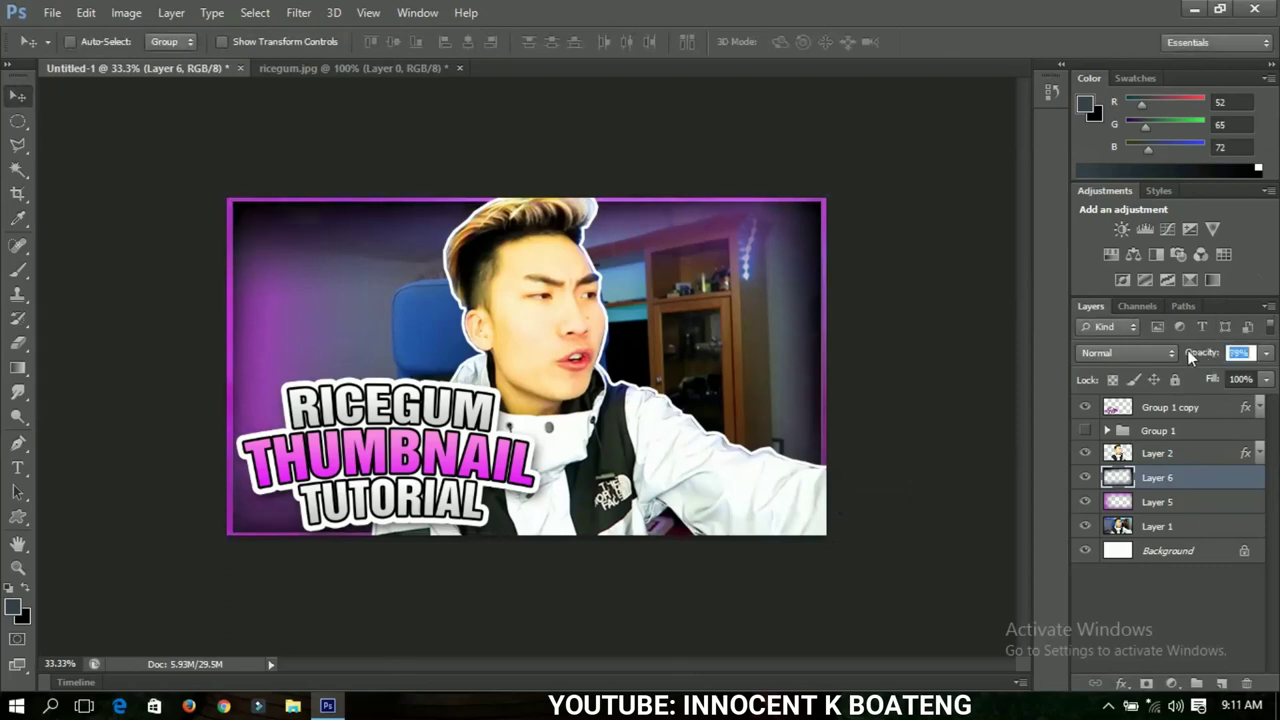
key("Return")
mouse_move(1205, 355)
left_mouse_down()
mouse_move(1210, 346)
mouse_move(1203, 354)
left_mouse_up()
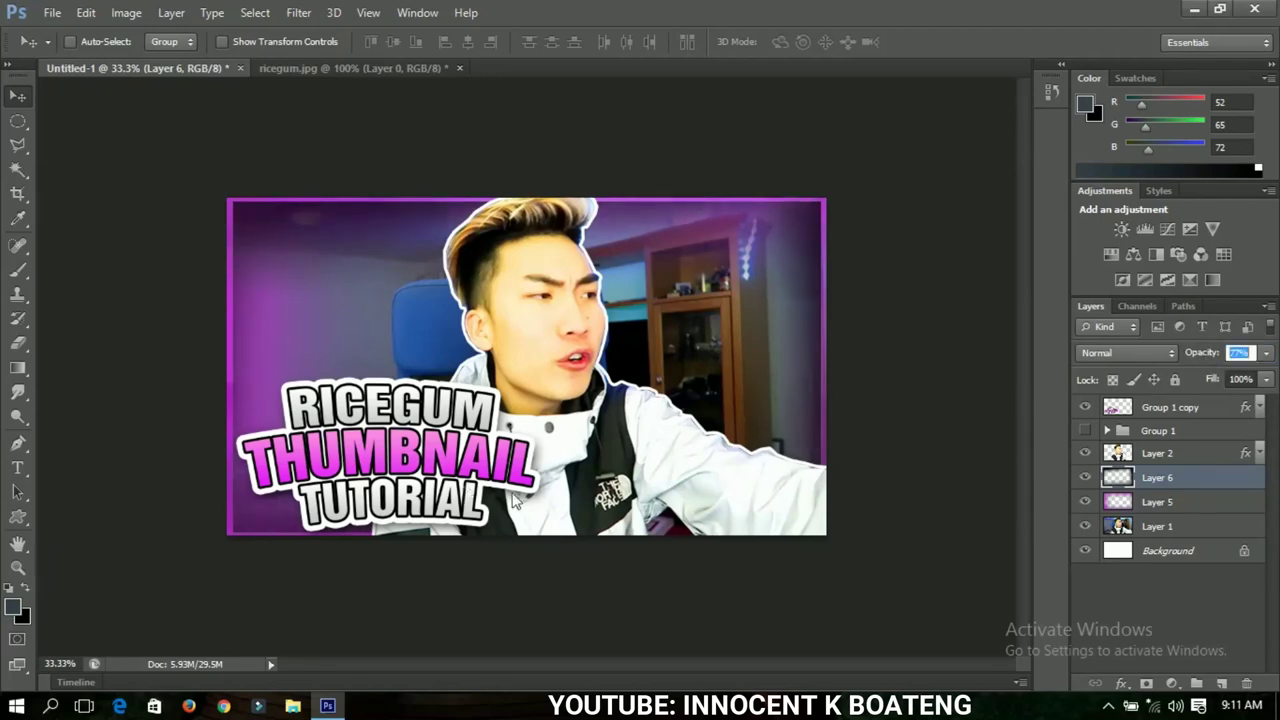
left_click(541, 592)
key("ctrl+plus")
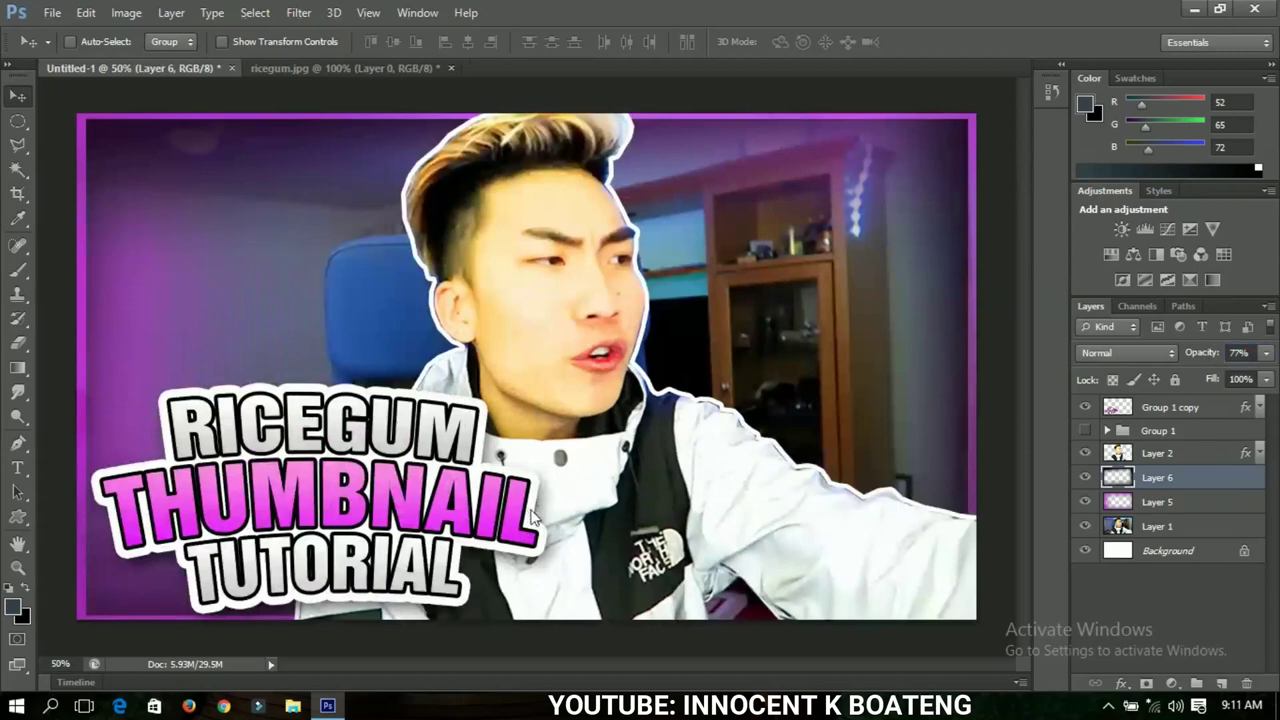
key("ctrl+minus")
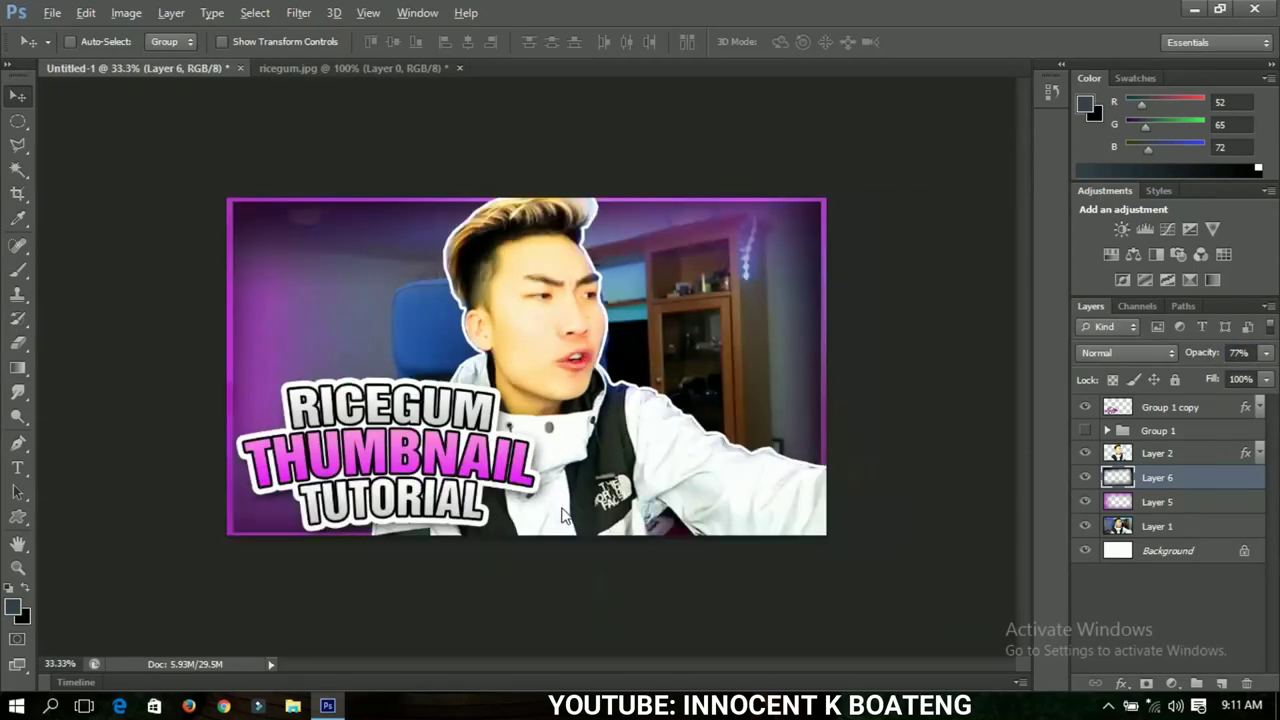